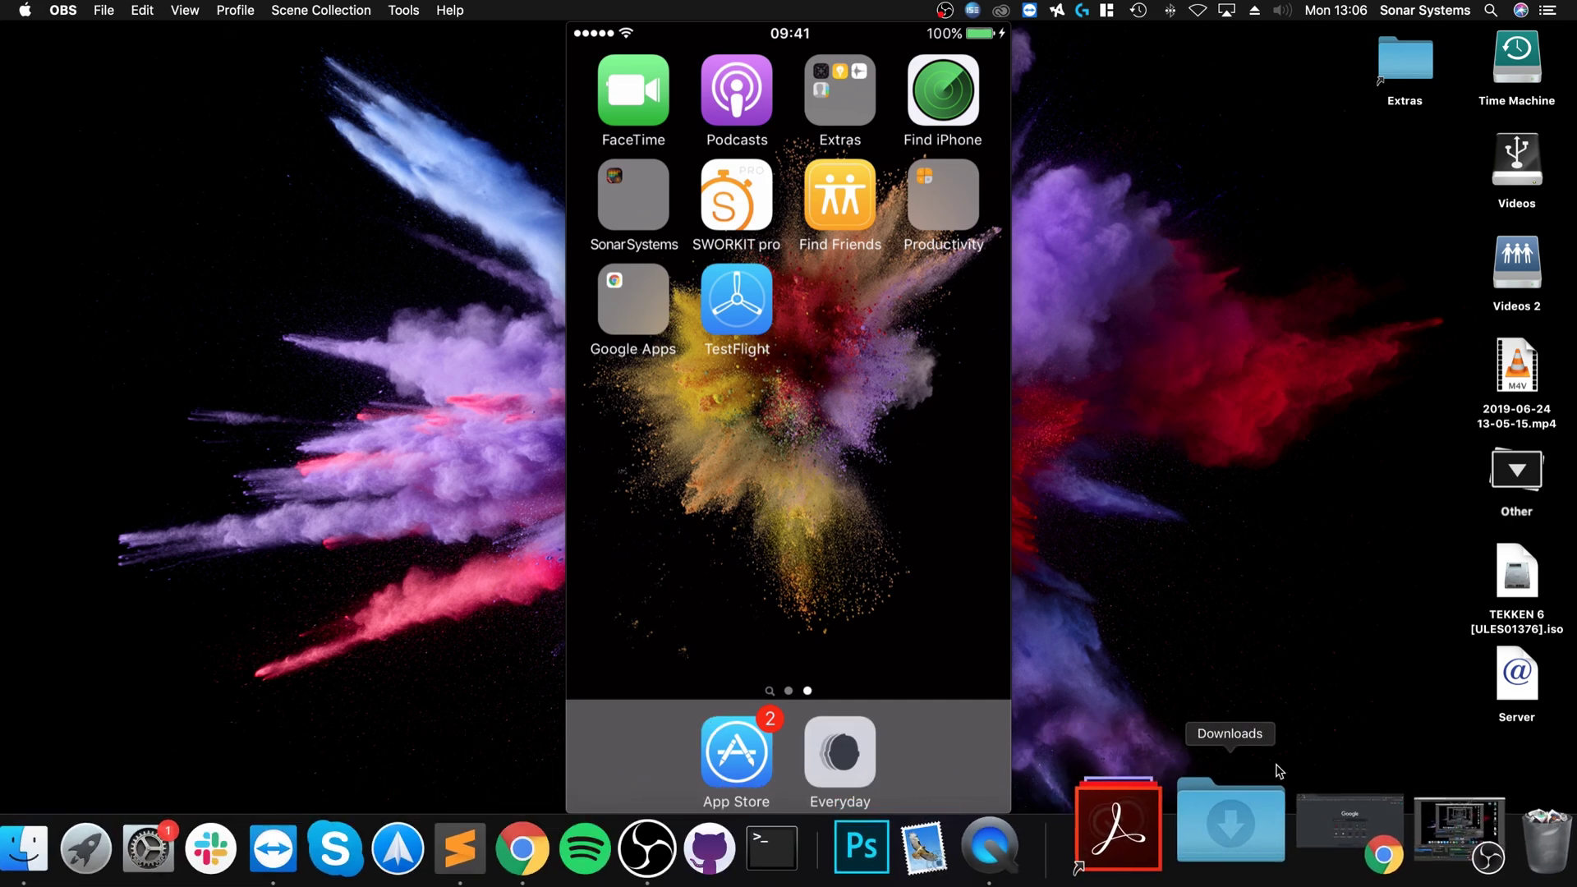
Restore Chrome, search Google for 'ppsspp' and open the official ppsspp.org site.
{"action": "mouse_move", "coordinate": [809, 136]}
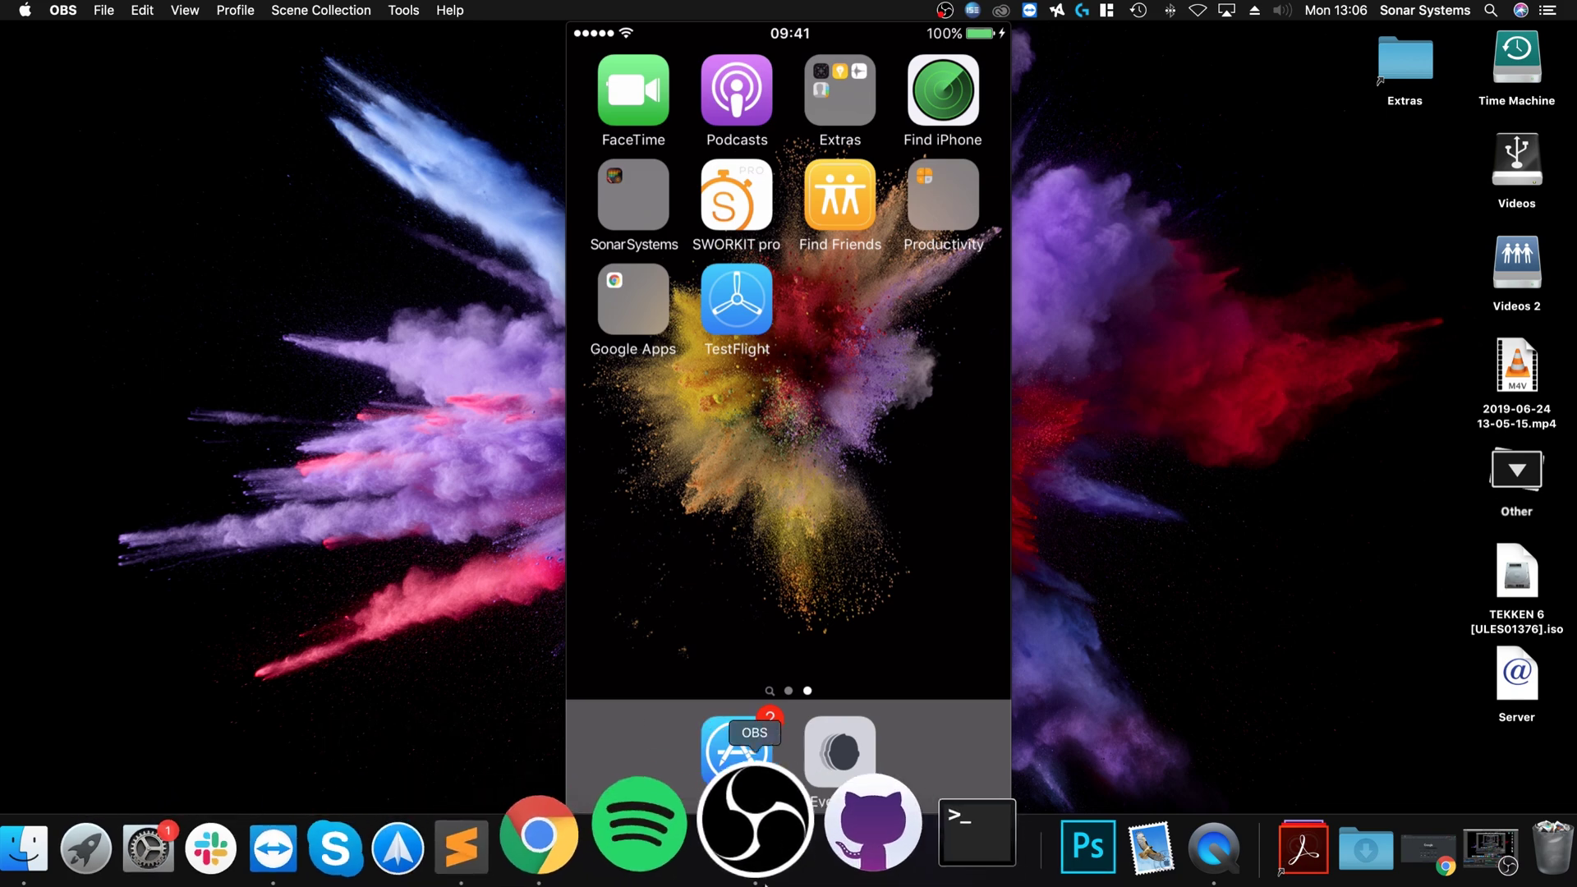
{"action": "left_click", "coordinate": [1294, 855]}
{"action": "type", "text": "ppss"}
{"action": "key", "text": "BackSpace"}
{"action": "key", "text": "Return"}
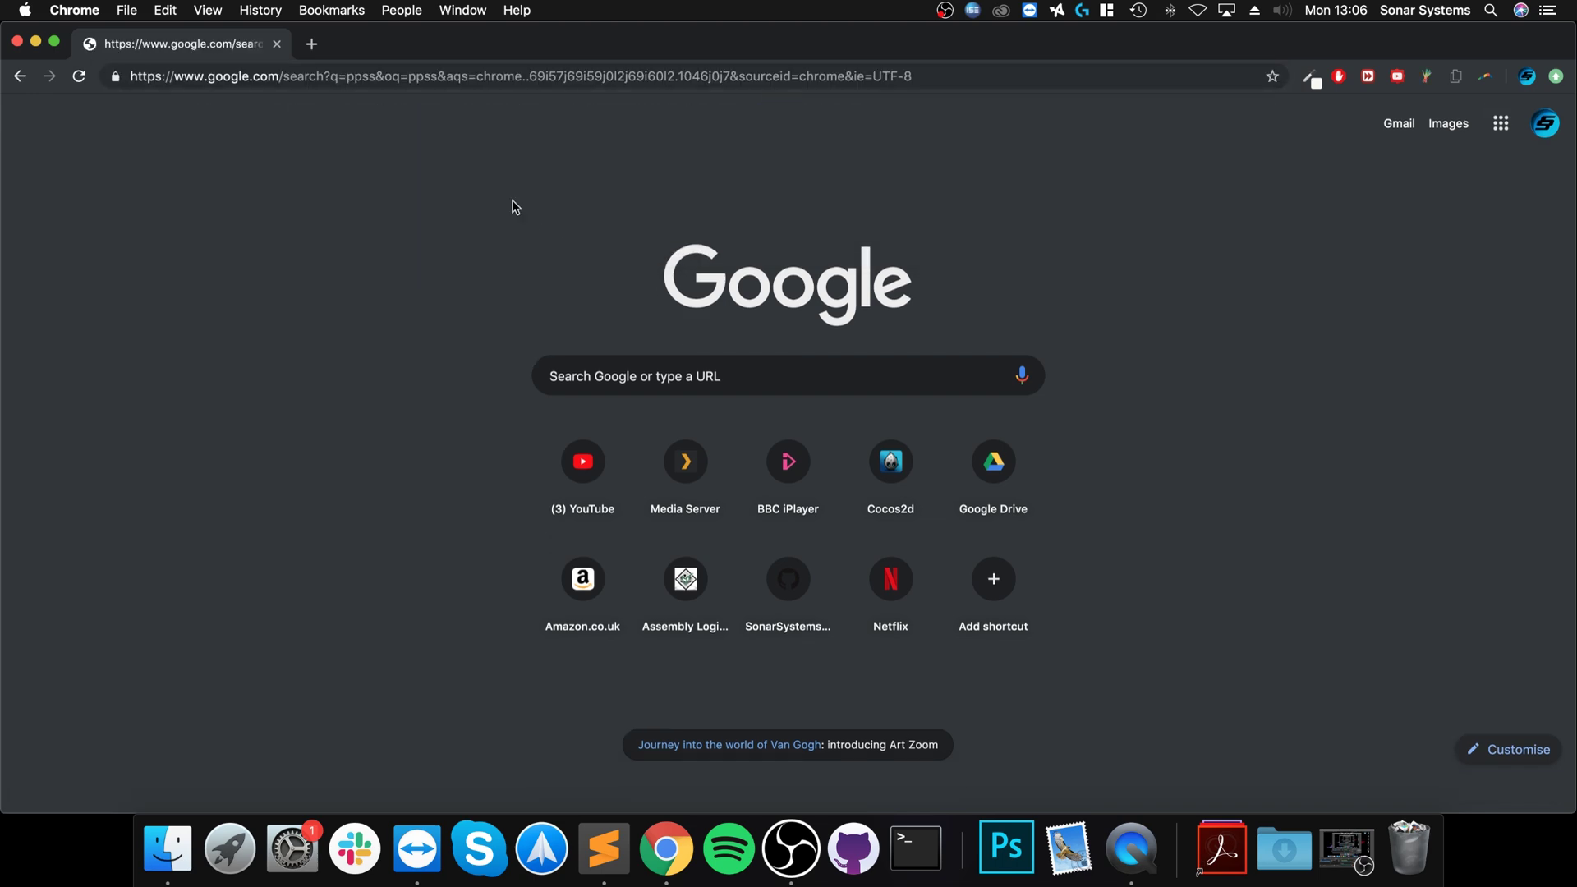
{"action": "left_click", "coordinate": [255, 75]}
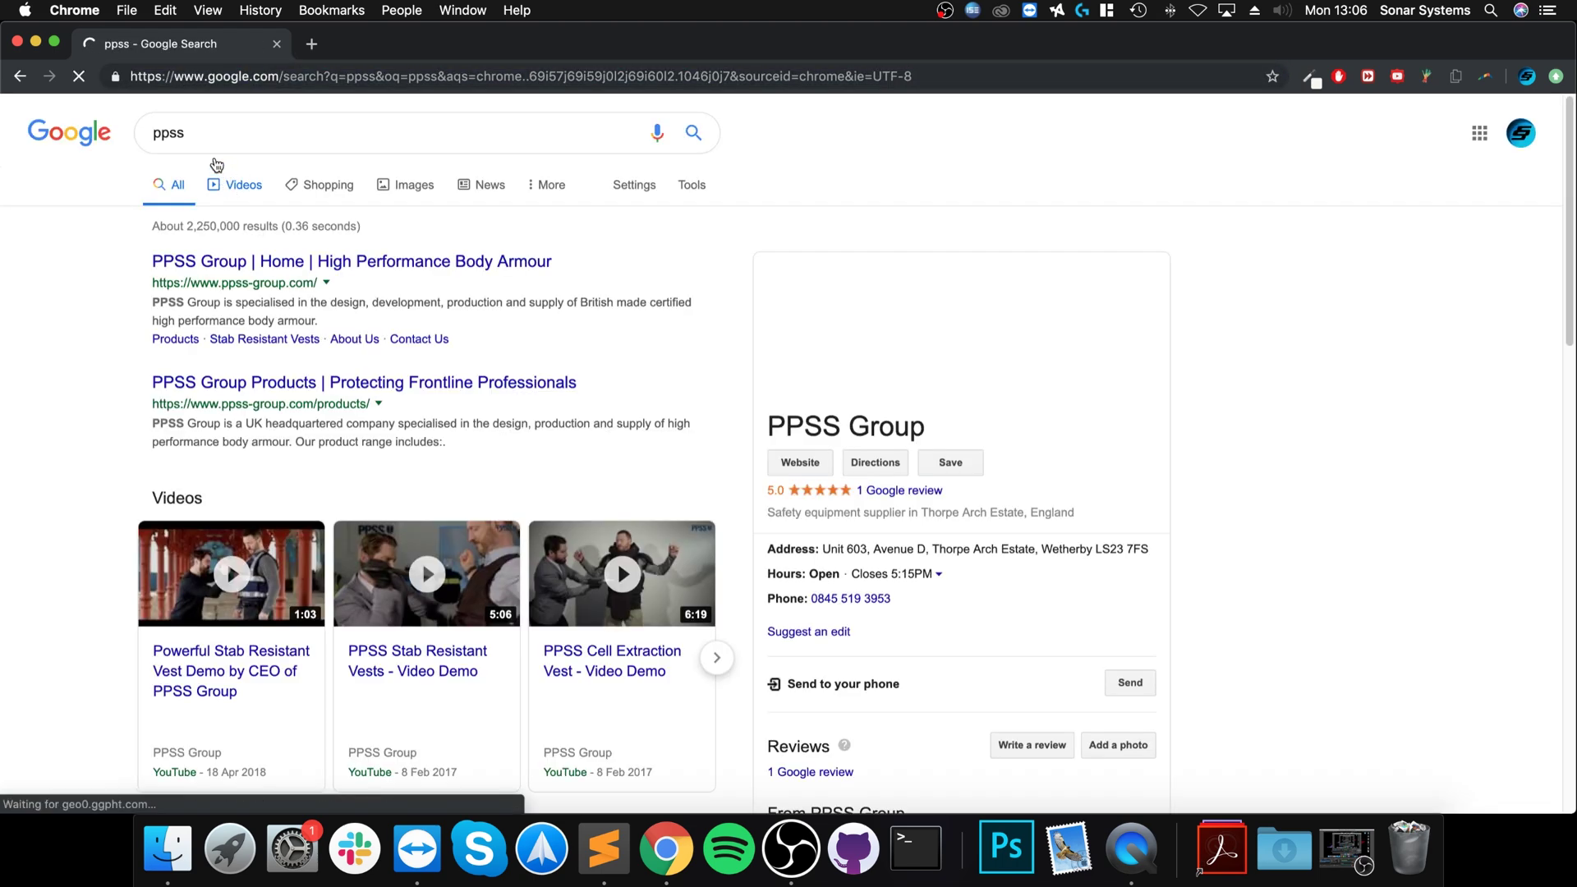
{"action": "left_click", "coordinate": [223, 136]}
{"action": "type", "text": "pp"}
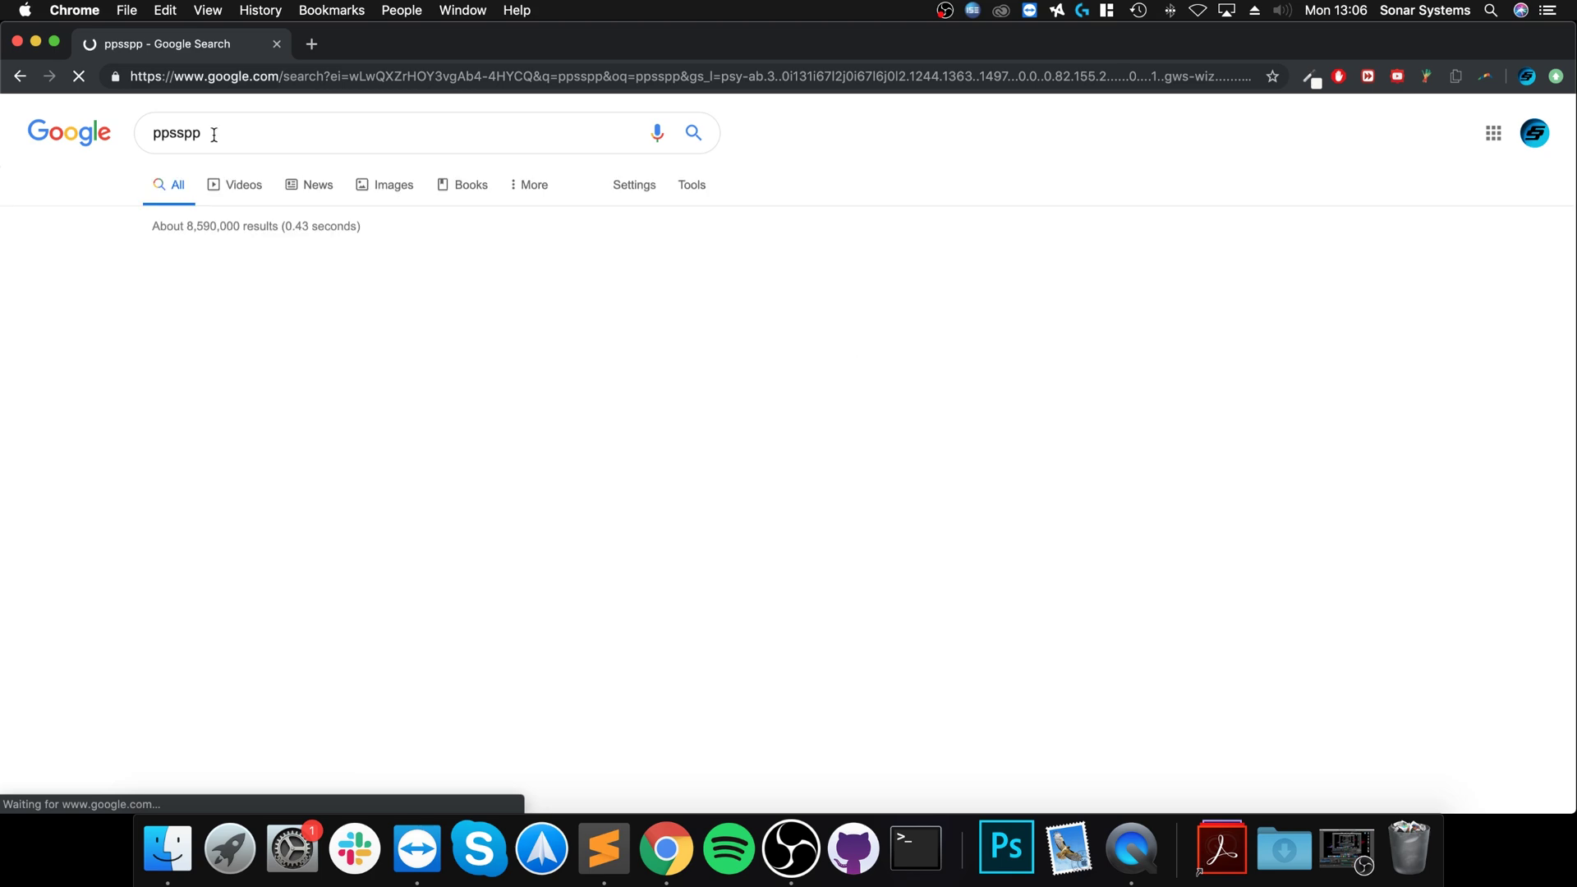
{"action": "left_click", "coordinate": [204, 261]}
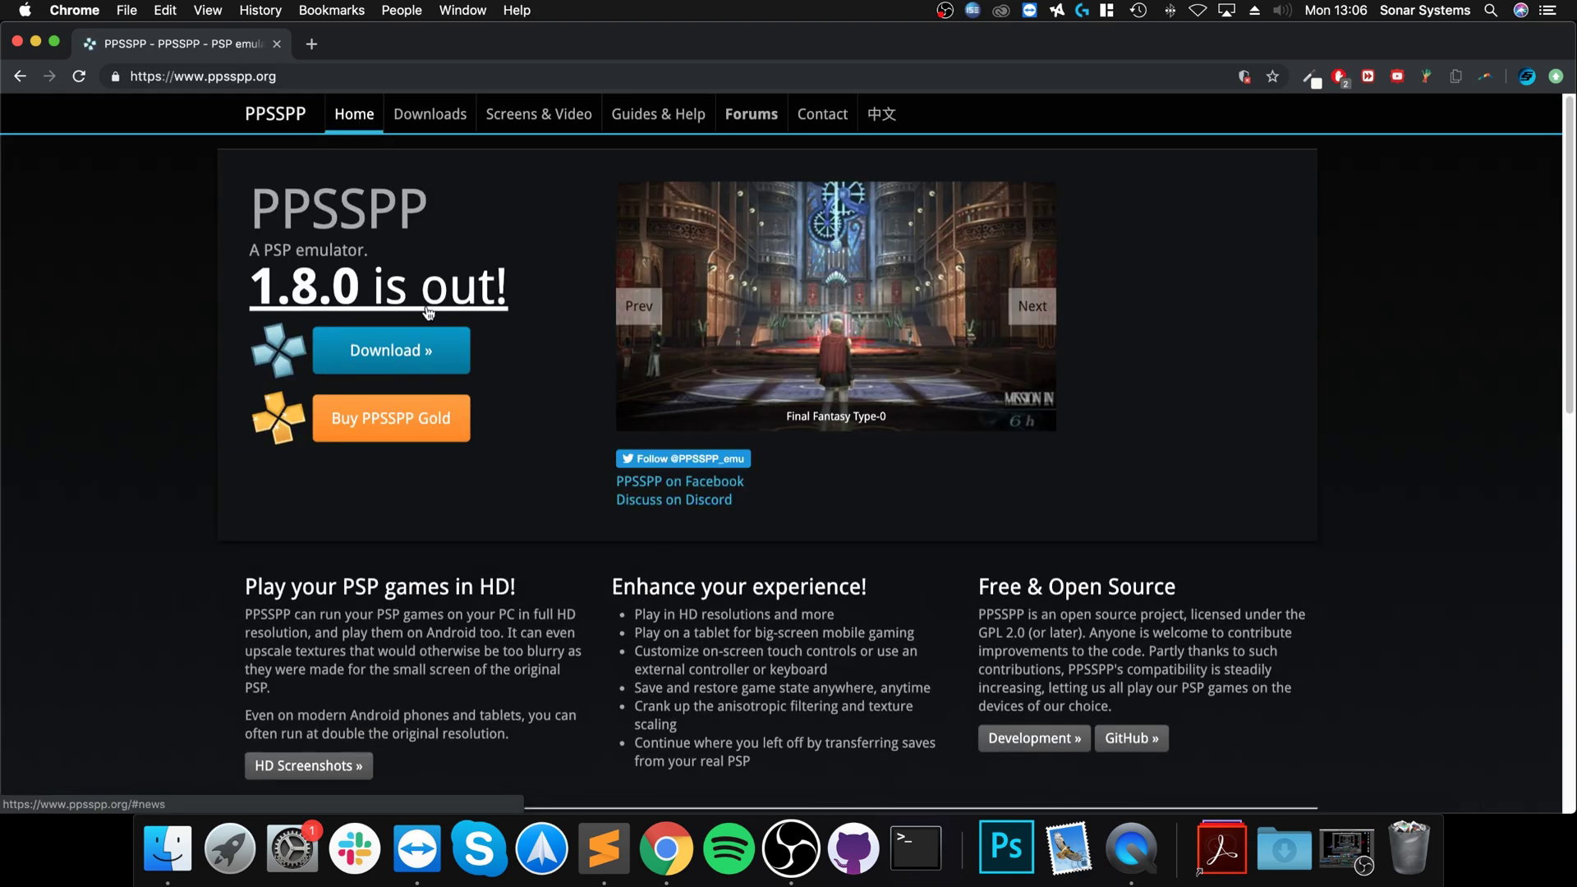
Go to the PPSSPP downloads page and scroll to the PPSSPP for iOS section.
{"action": "left_click", "coordinate": [394, 362]}
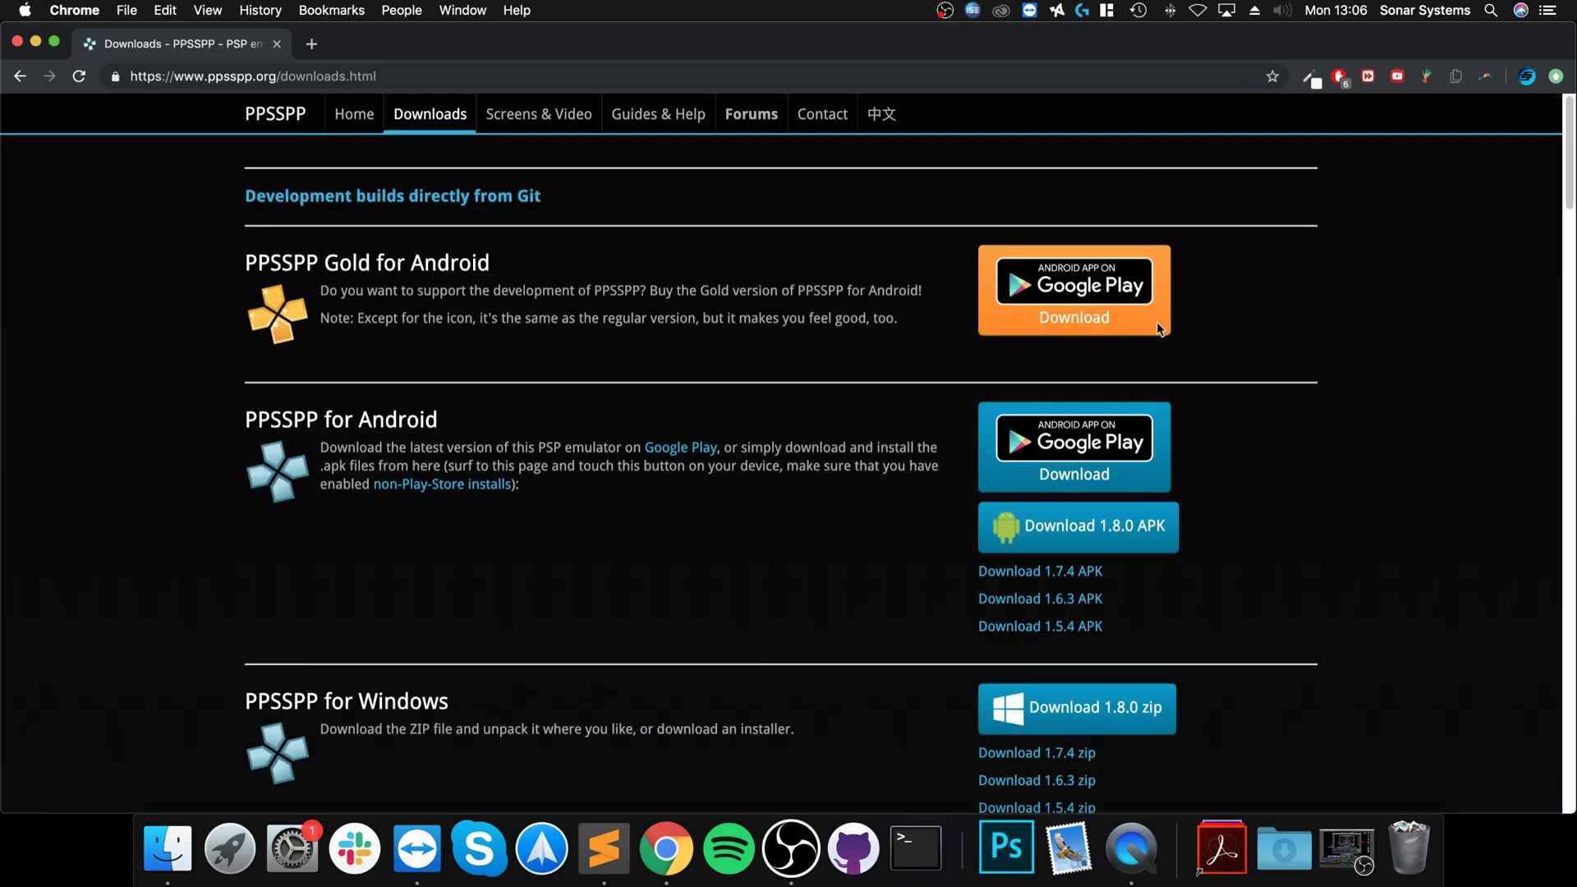
{"action": "scroll", "coordinate": [903, 382], "scroll_direction": "down", "scroll_amount": 10}
{"action": "scroll", "coordinate": [892, 391], "scroll_direction": "down", "scroll_amount": 3}
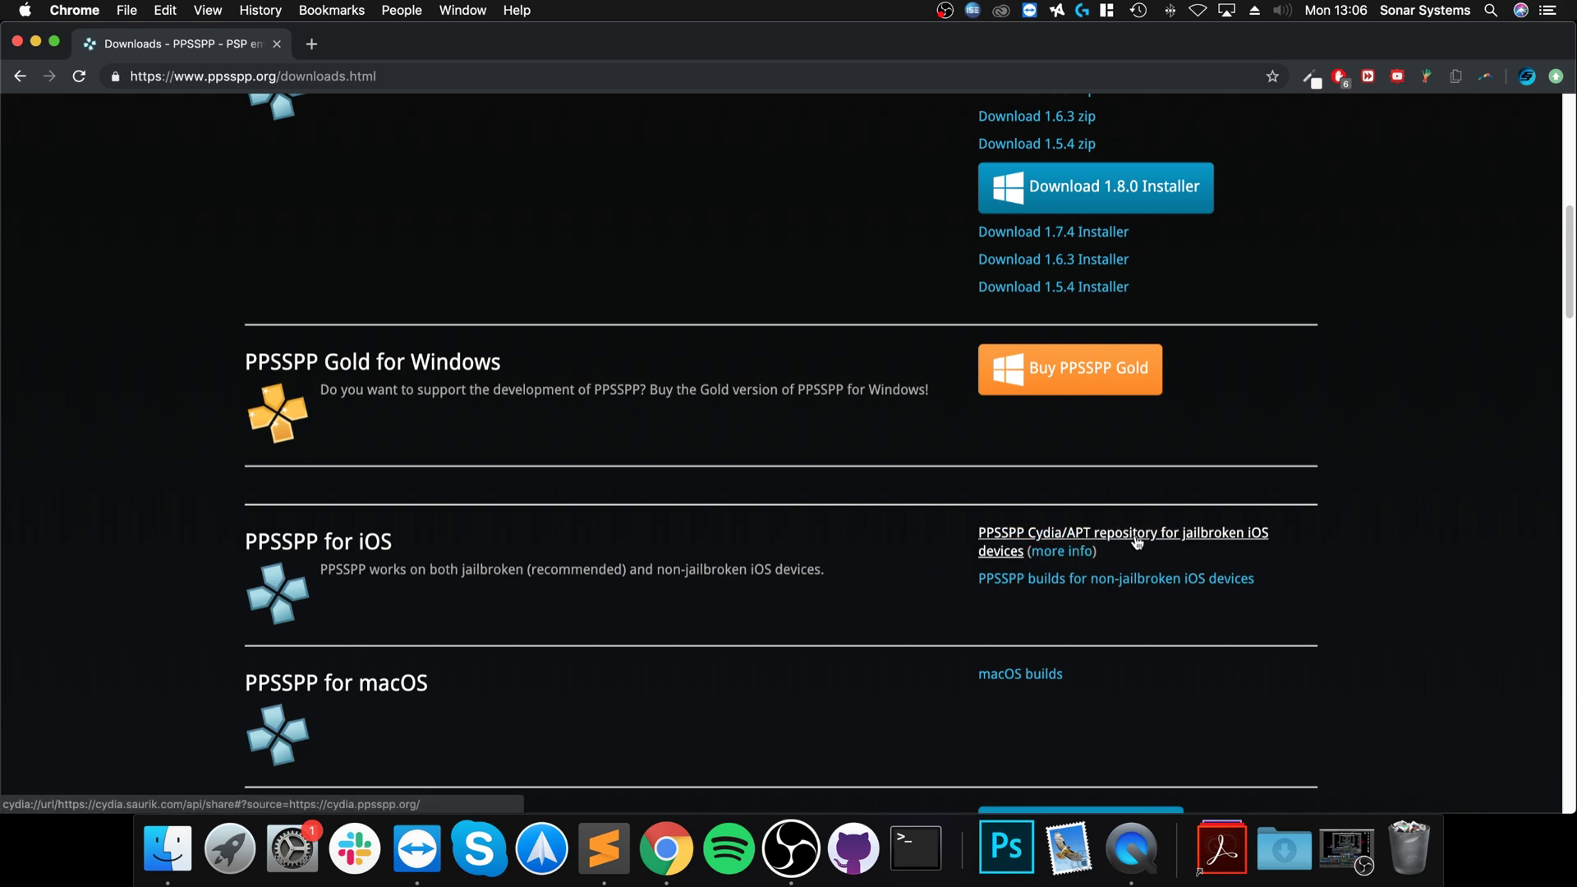
Open the non-jailbroken iOS builds page and download the PPSSPP Dev-Working .ipa.
{"action": "left_click", "coordinate": [1034, 585]}
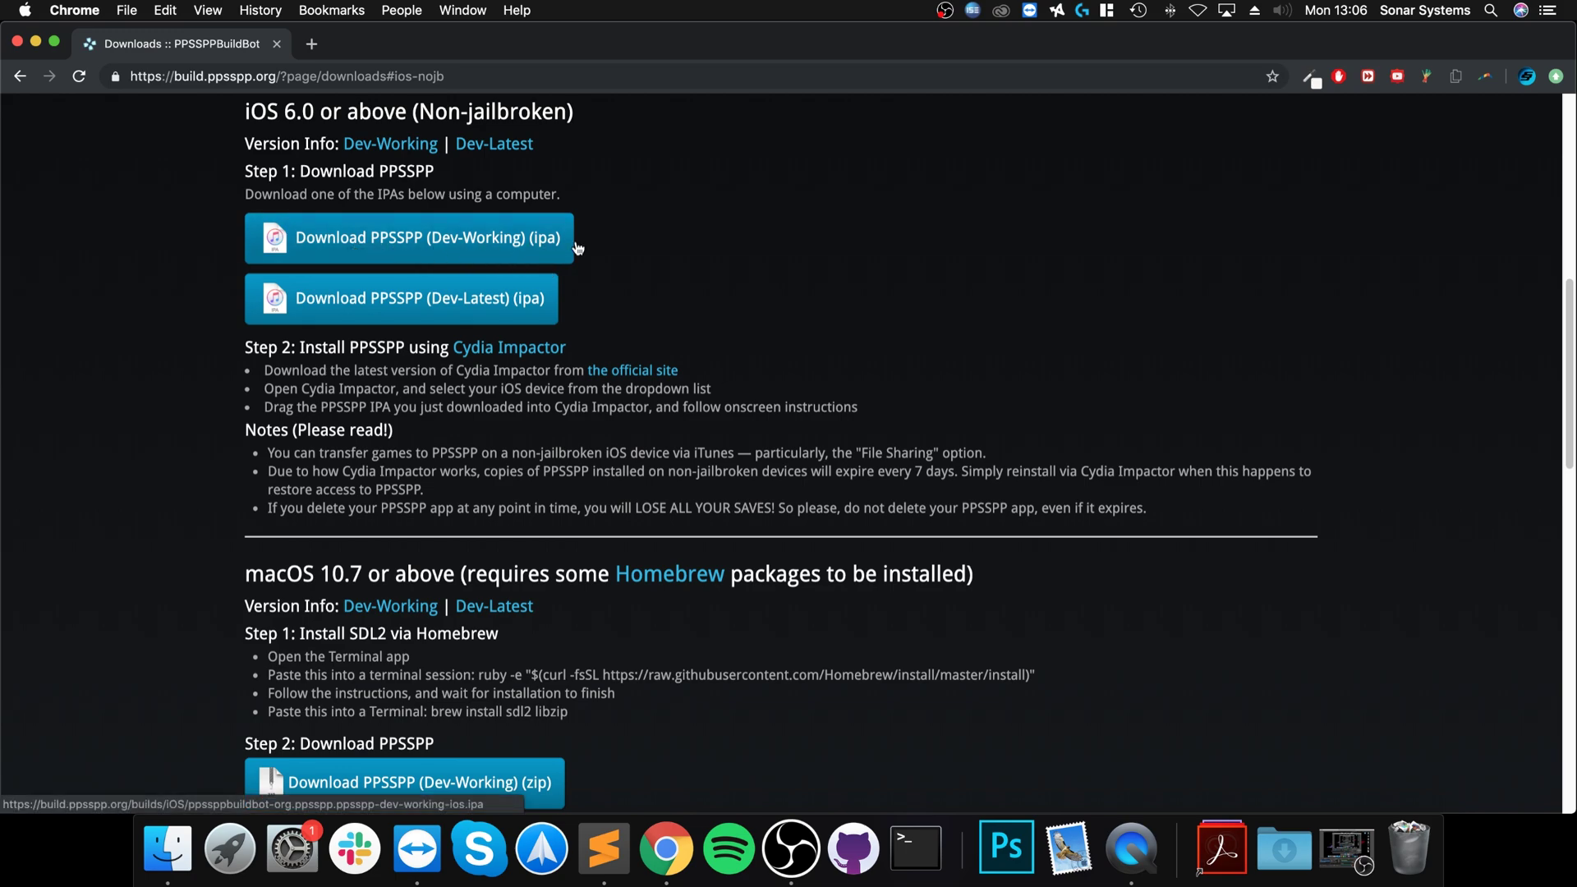
{"action": "left_click", "coordinate": [530, 247]}
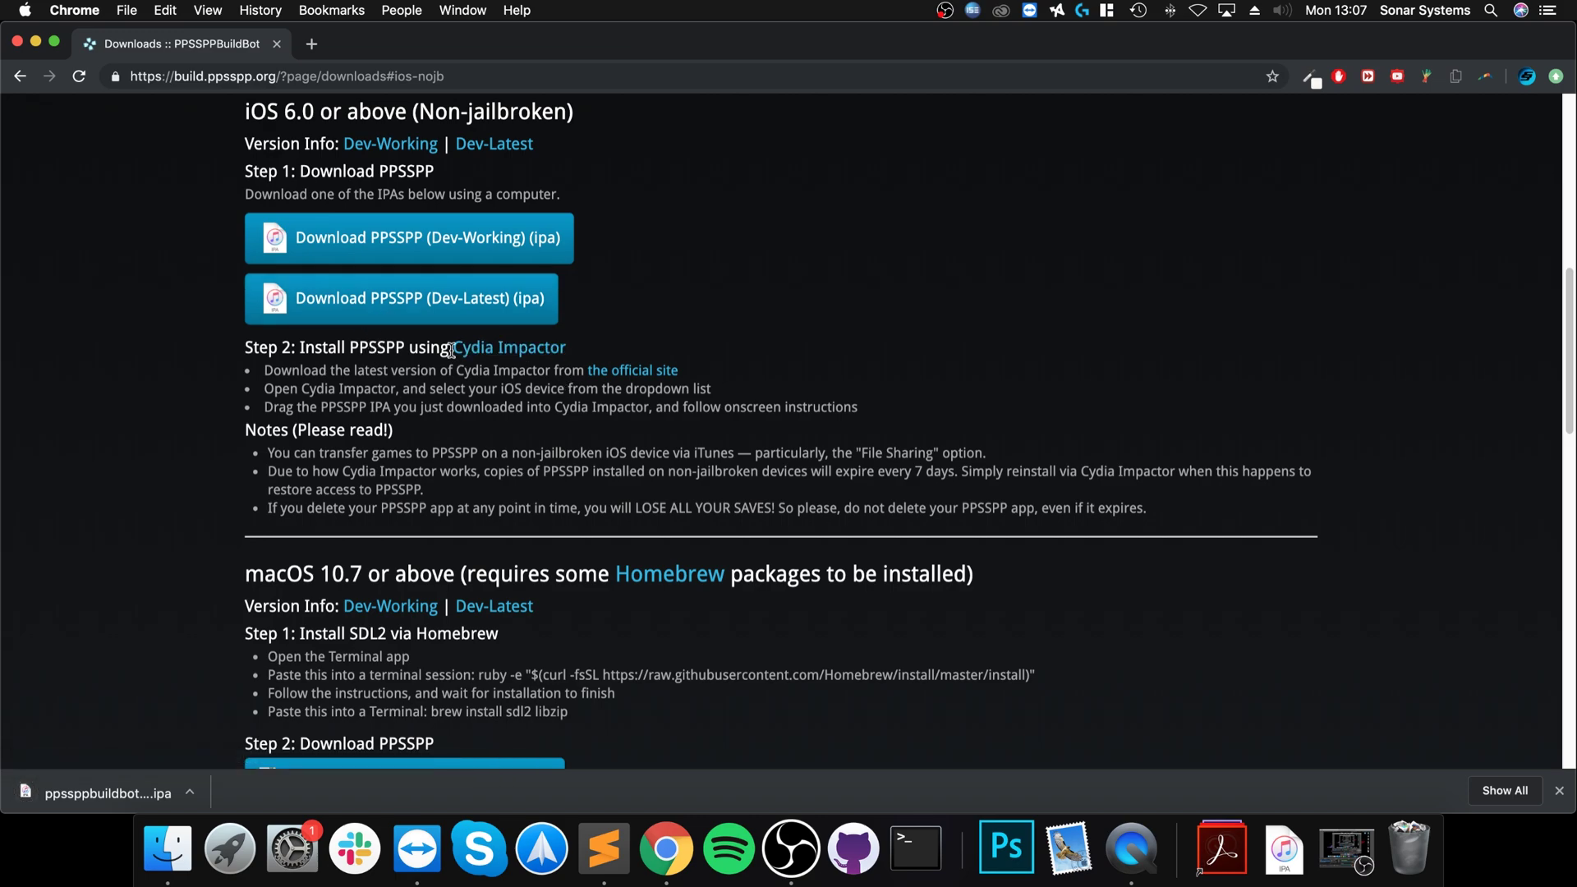
Open the Cydia Impactor link in a new tab and proceed past the privacy warning.
{"action": "left_click", "coordinate": [520, 349], "text": "super"}
{"action": "left_click", "coordinate": [349, 44]}
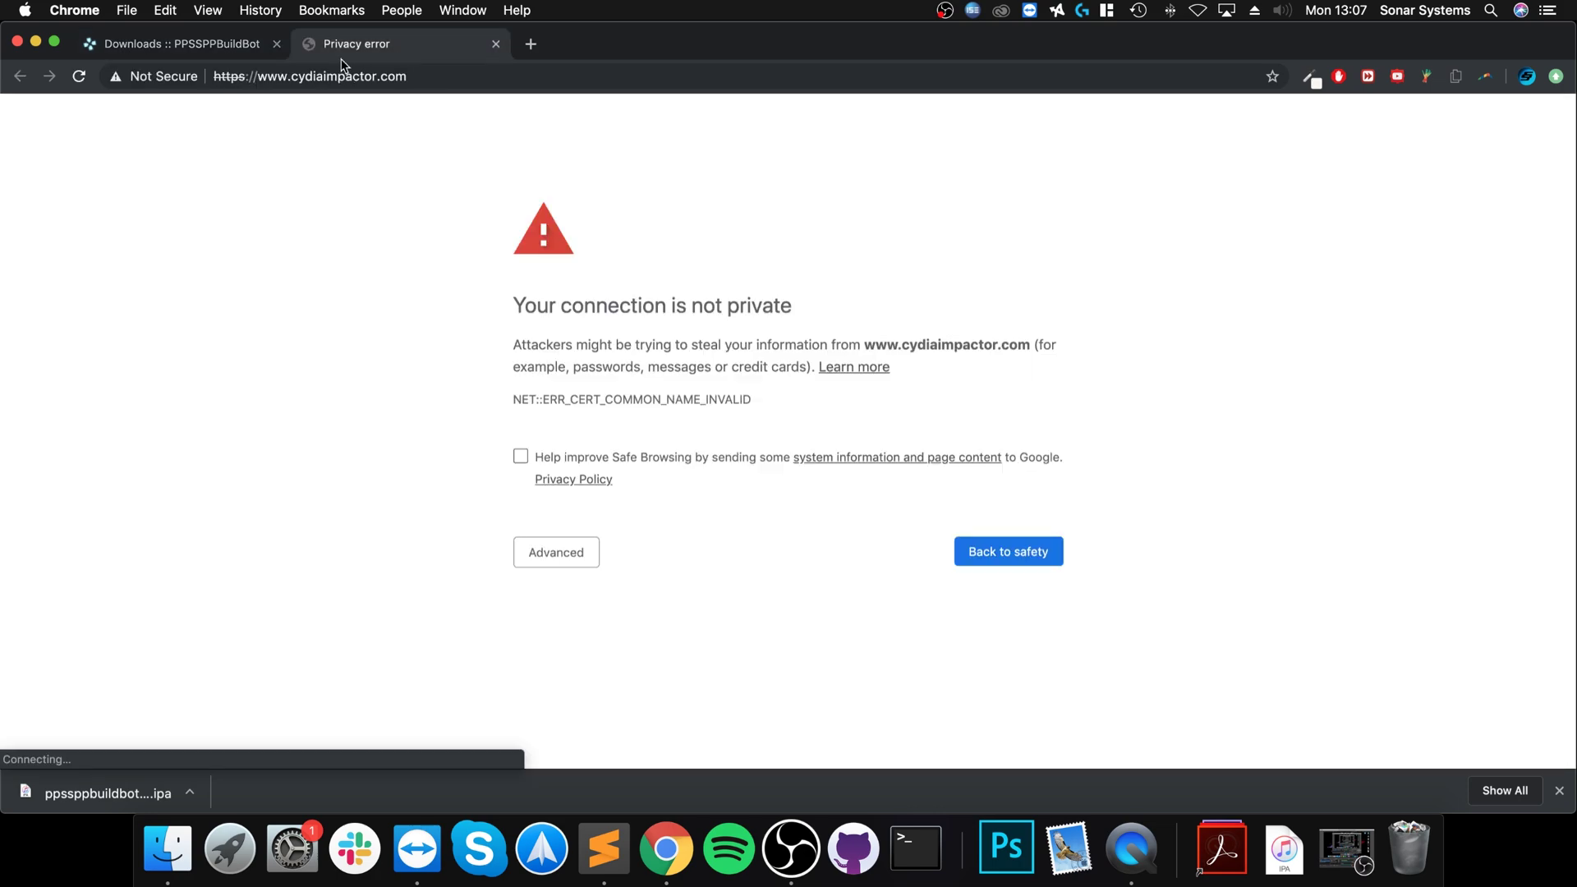
{"action": "left_click", "coordinate": [550, 556]}
{"action": "left_click", "coordinate": [588, 694]}
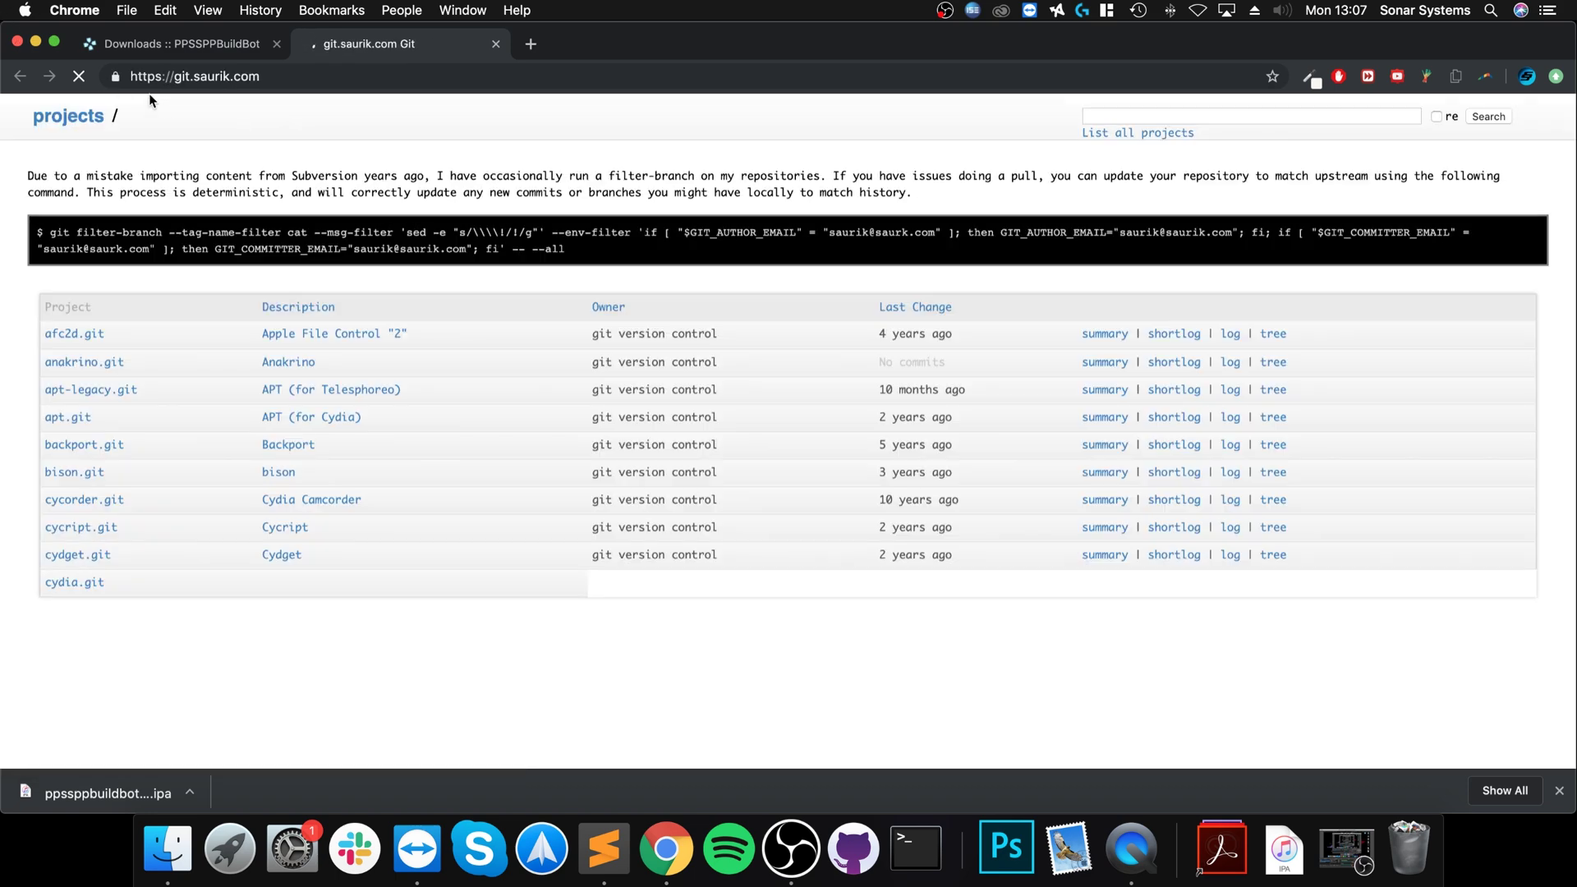
In the git.saurik.com tab, replace the address with 'cydiaimpacter'.
{"action": "left_click", "coordinate": [201, 45]}
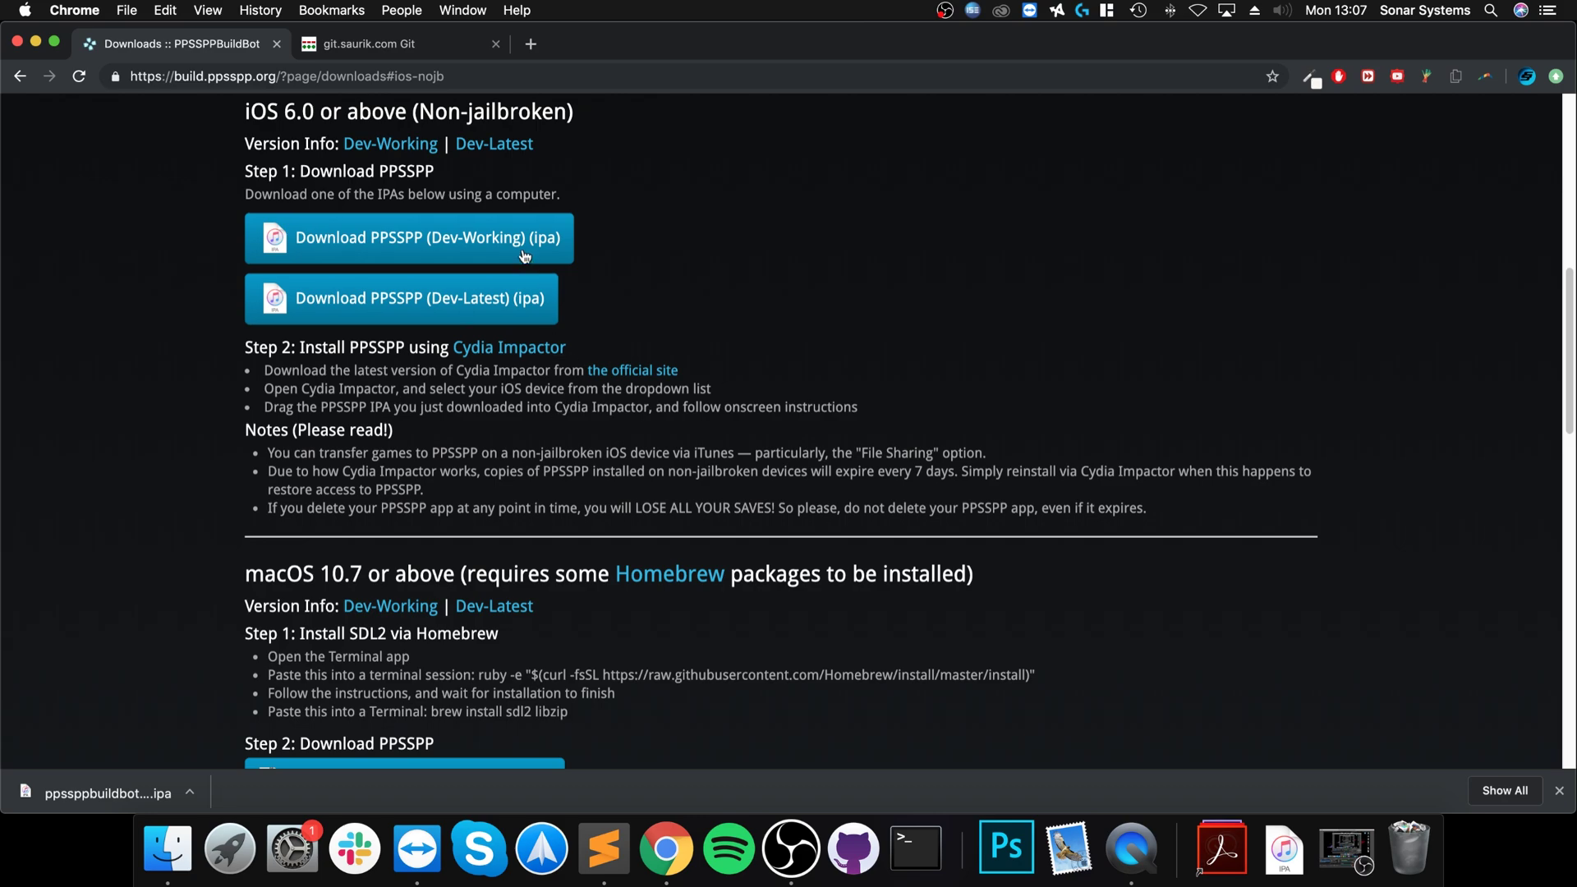
{"action": "left_click", "coordinate": [408, 43]}
{"action": "left_click", "coordinate": [408, 74]}
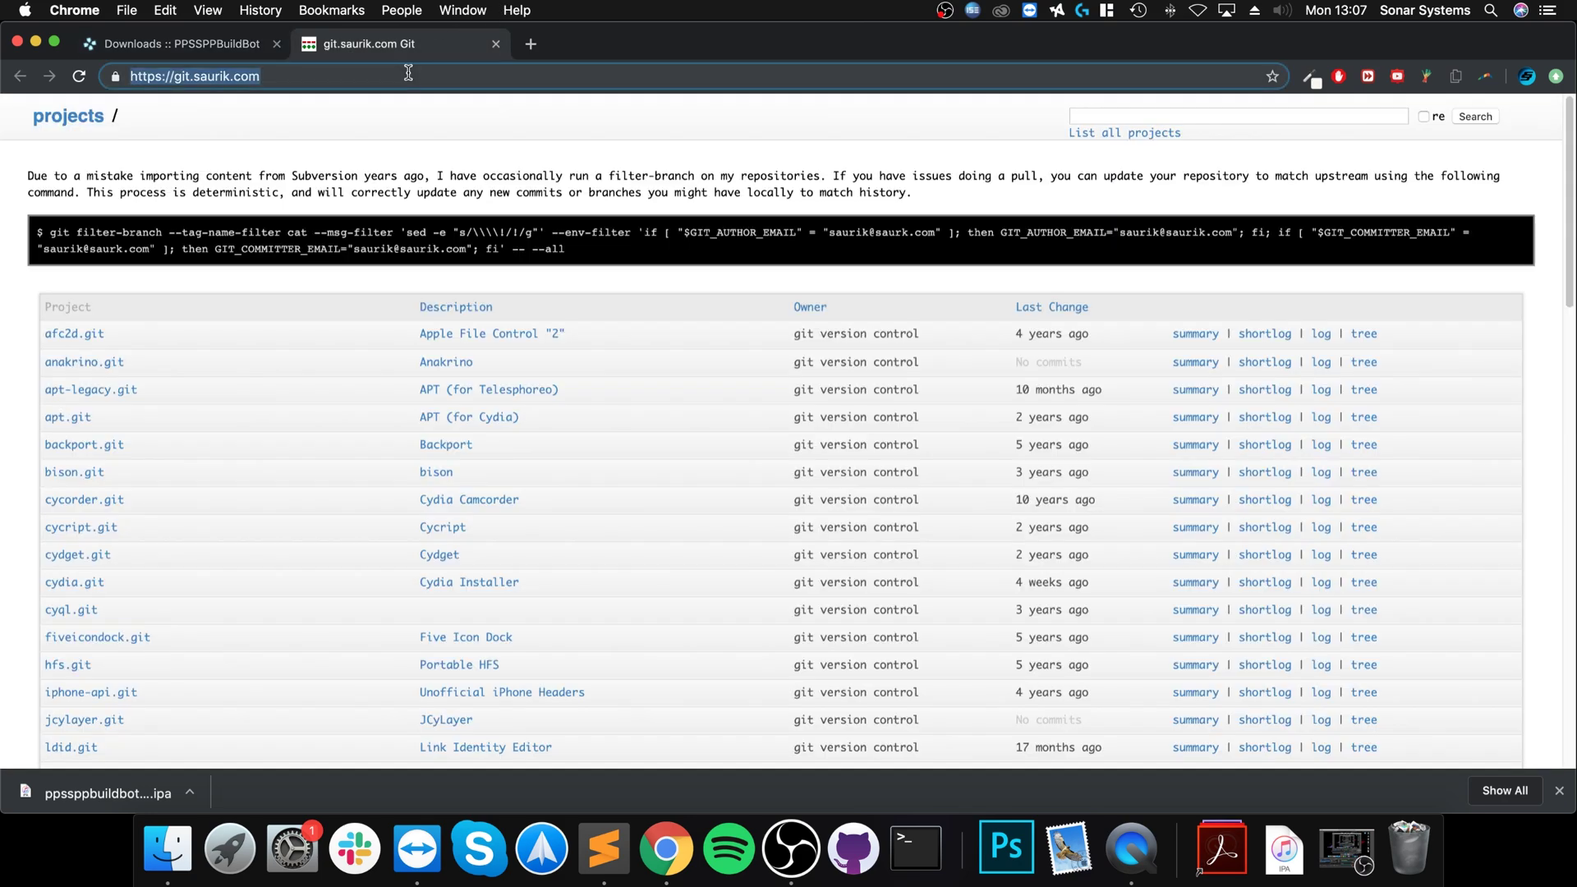
{"action": "type", "text": "cydiaimpacter"}
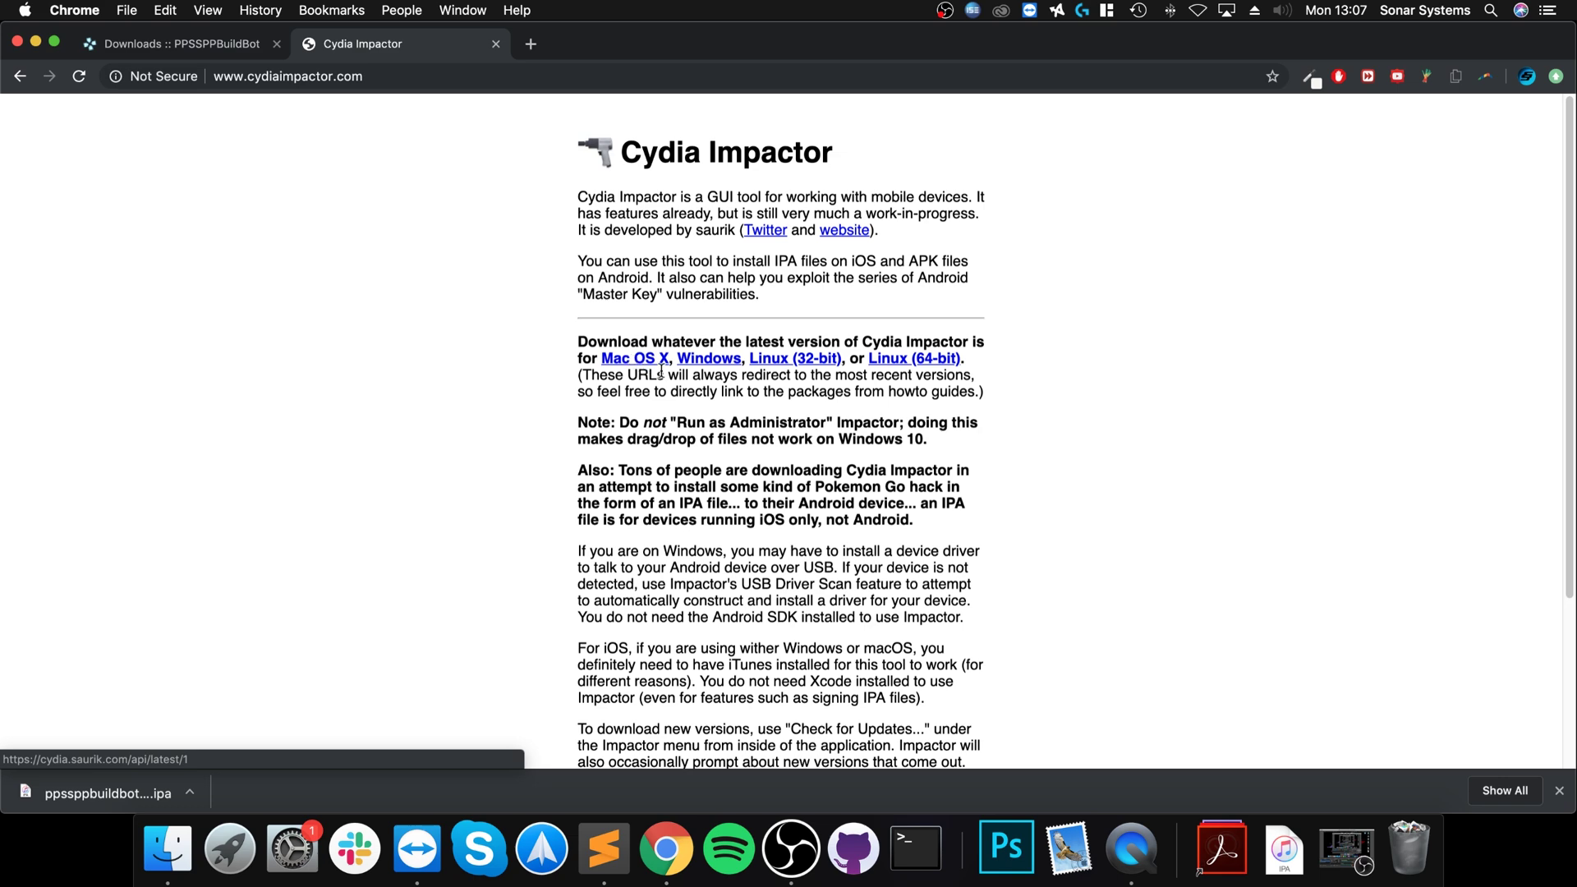
Download Cydia Impactor for Mac OS X and open Impactor_0.9.52.dmg from the downloads bar.
{"action": "left_click", "coordinate": [630, 359]}
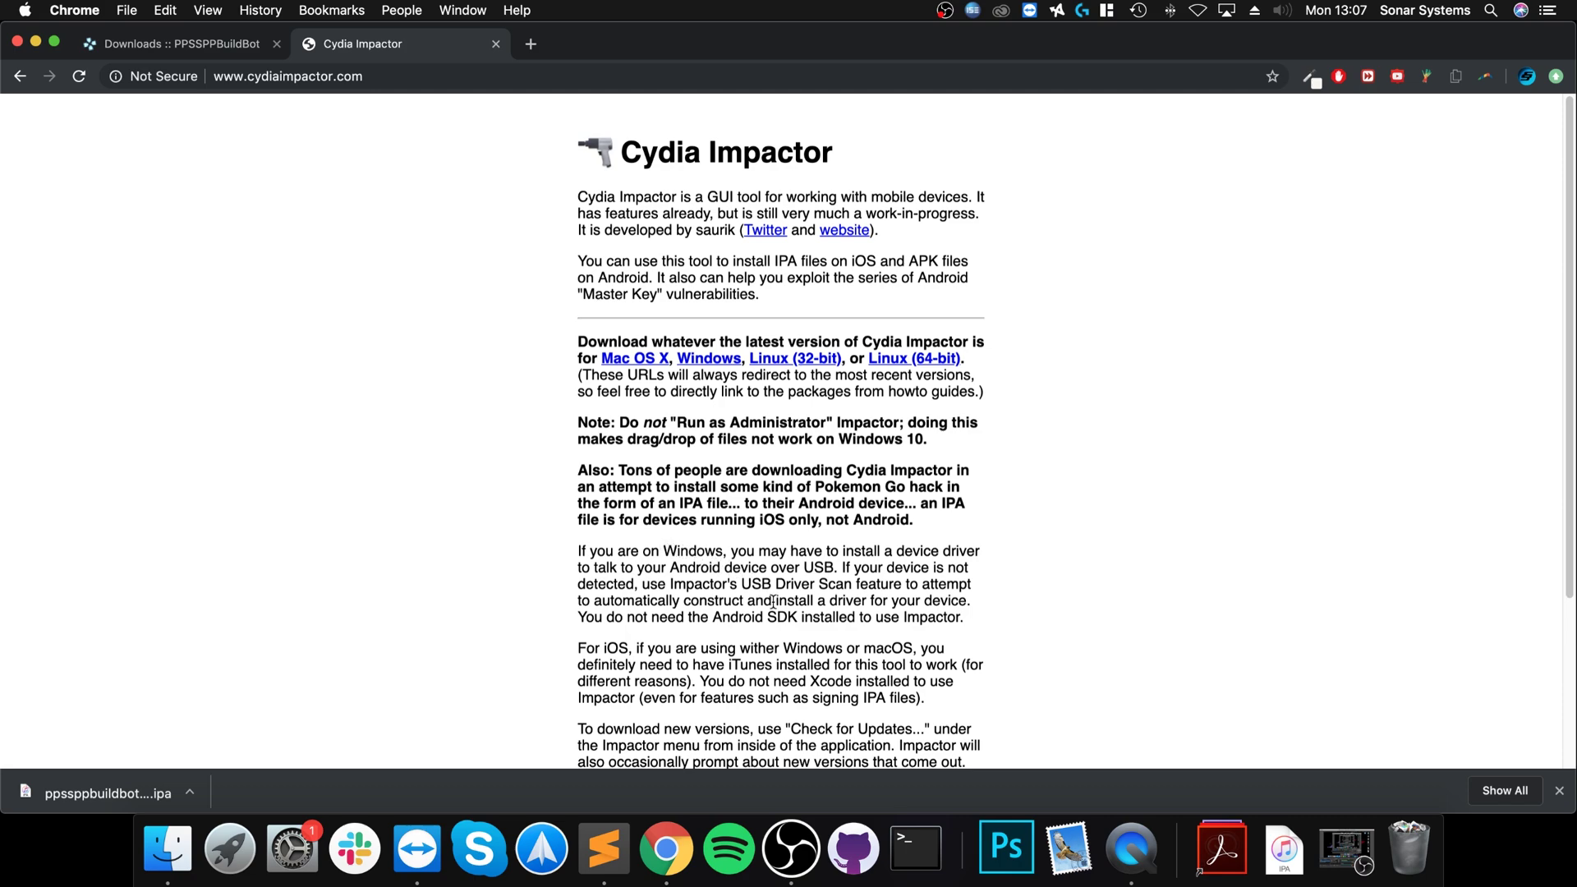
{"action": "left_click_drag", "start_coordinate": [624, 519], "coordinate": [949, 664]}
{"action": "left_click", "coordinate": [256, 342]}
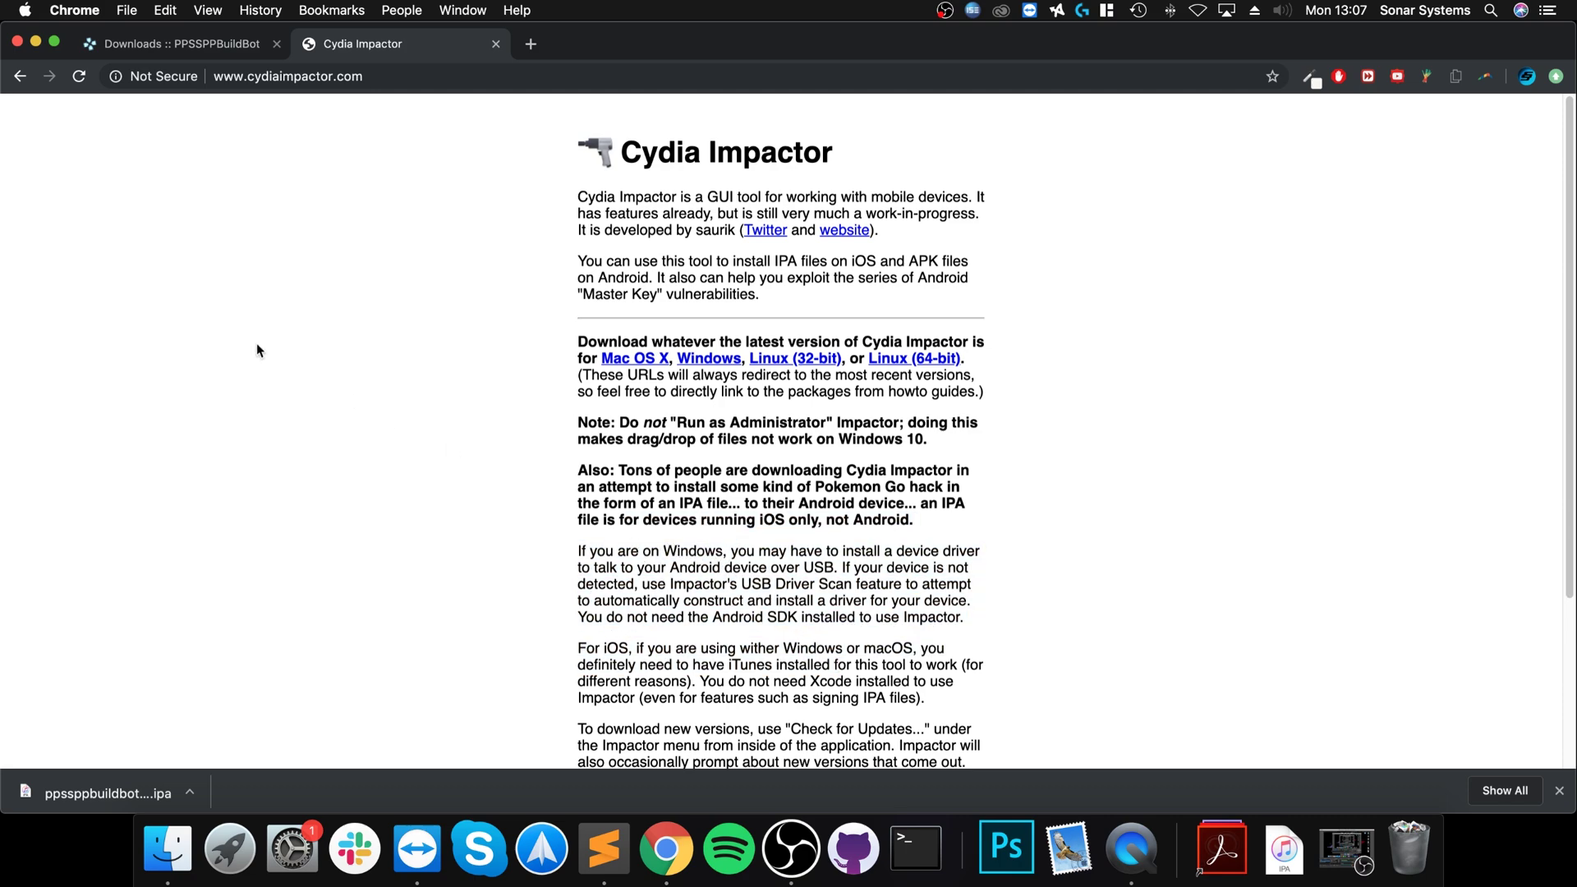
{"action": "left_click", "coordinate": [655, 362]}
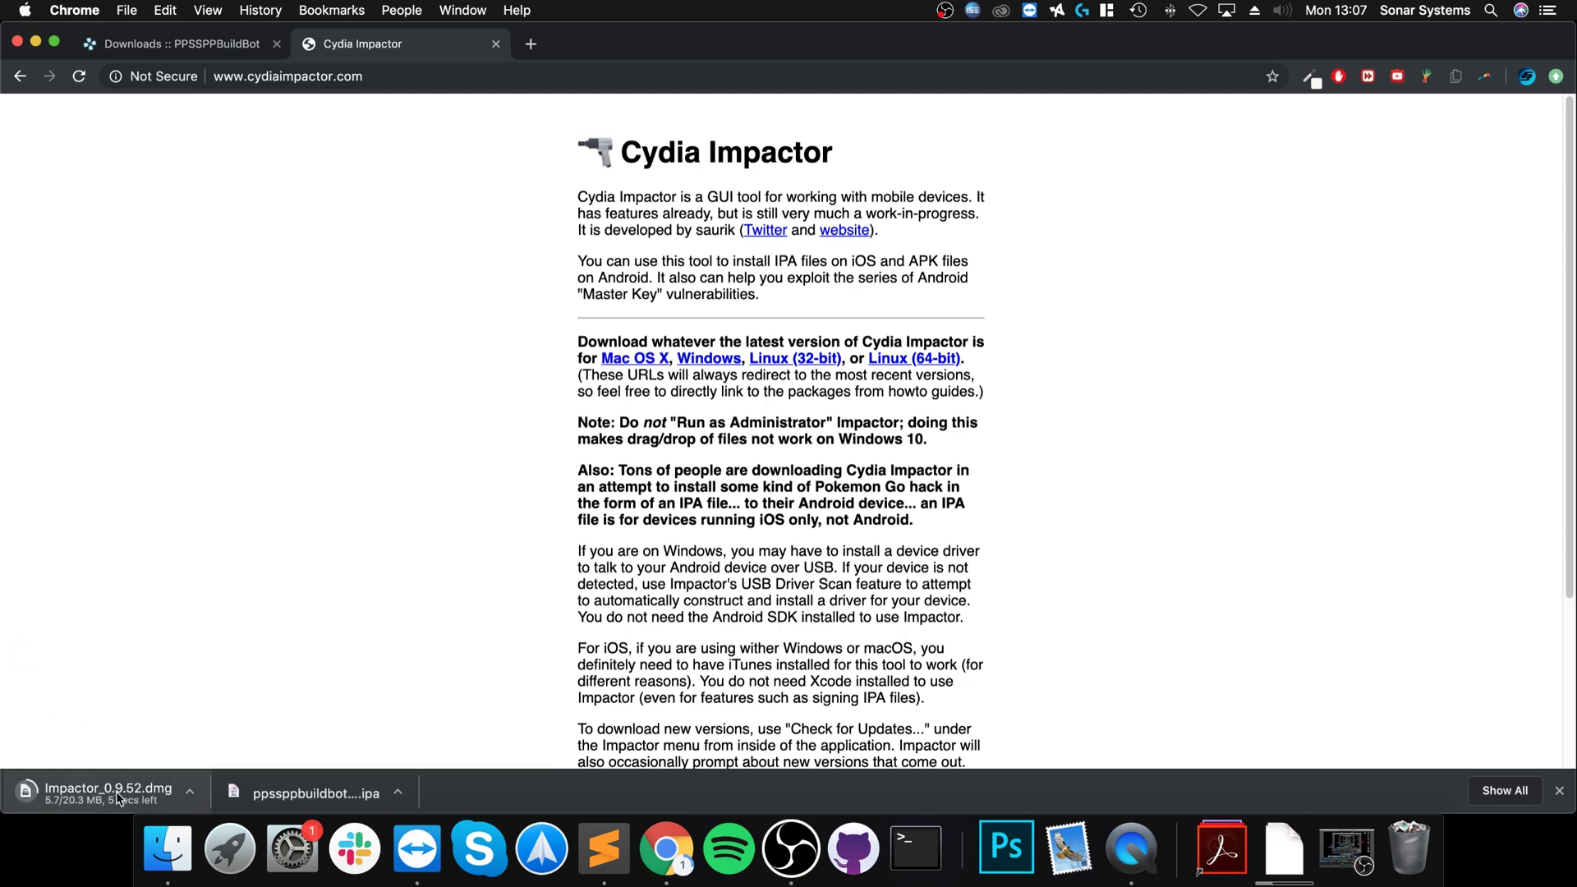
{"action": "left_click", "coordinate": [239, 45]}
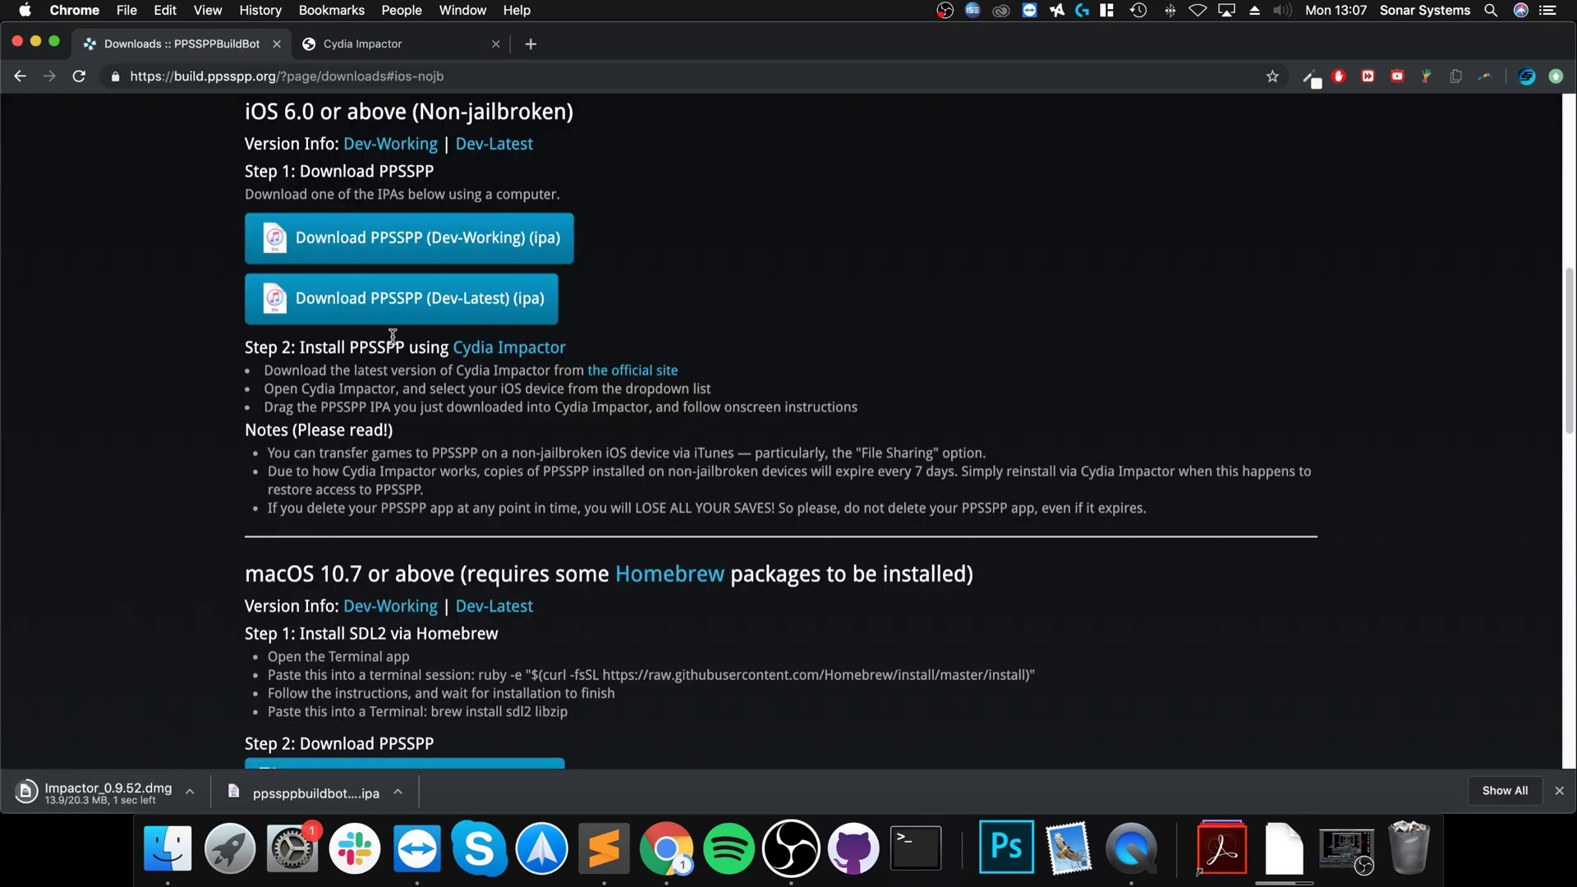
{"action": "left_click", "coordinate": [394, 44]}
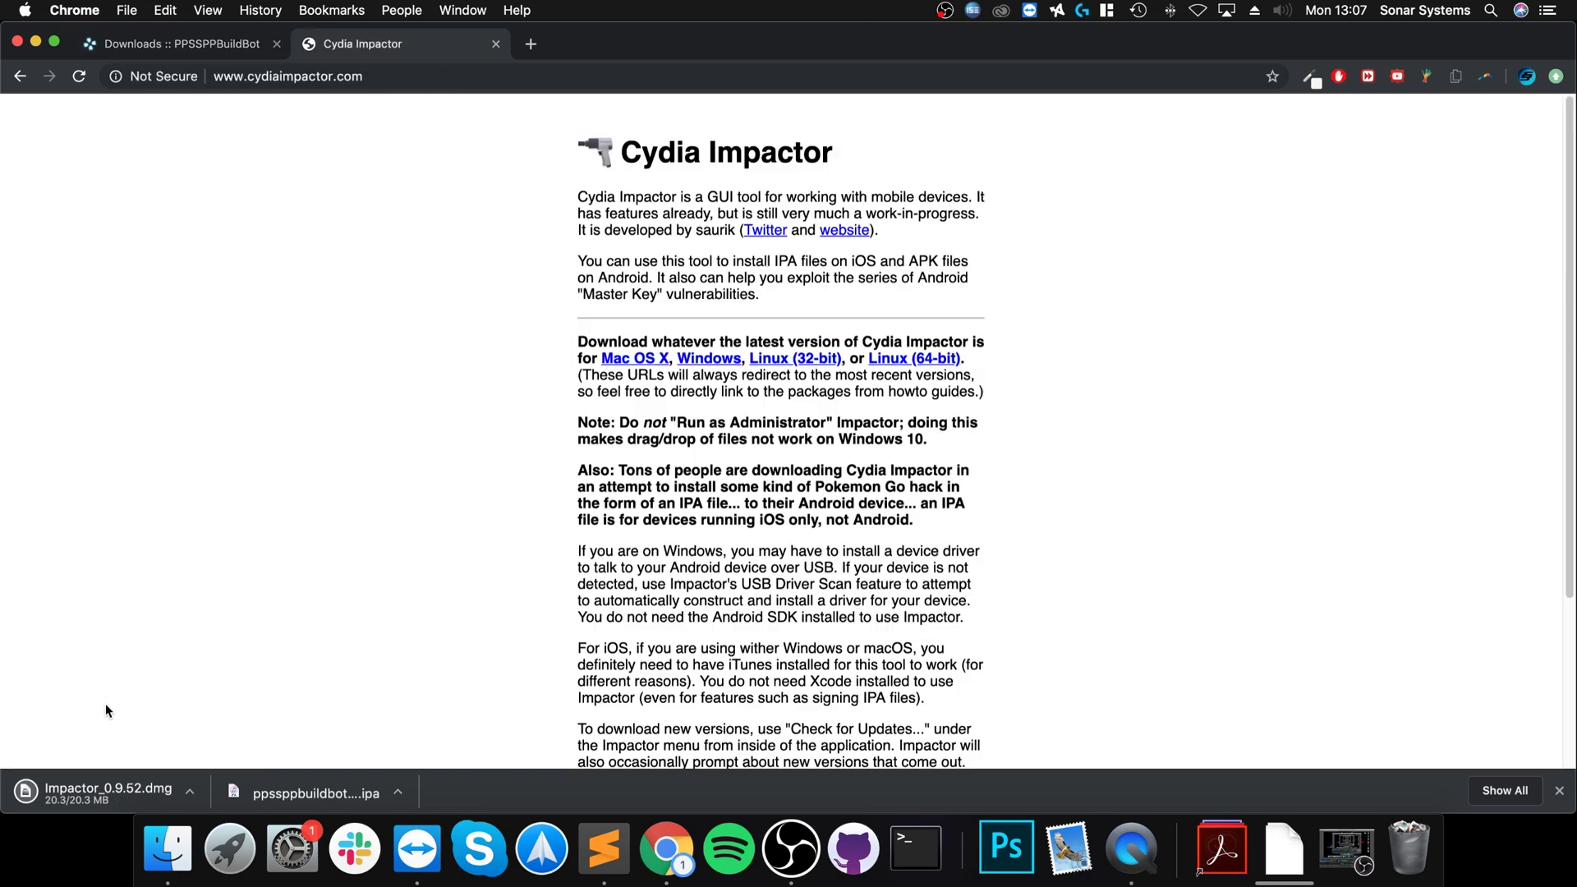
{"action": "left_click", "coordinate": [91, 793]}
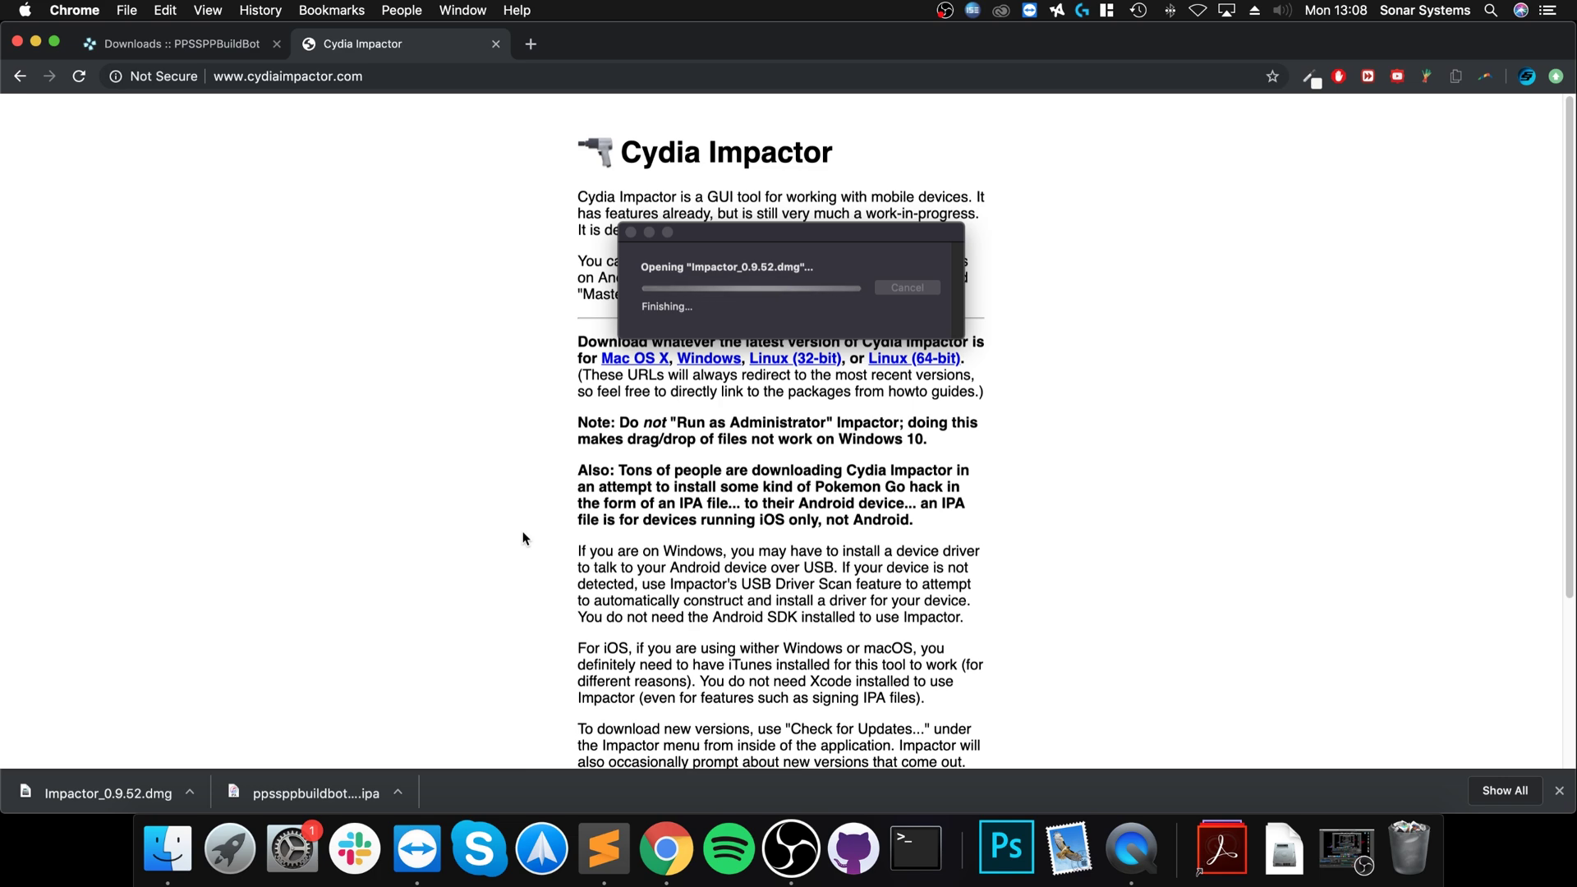
Copy Impactor into Applications, replacing the existing copy and confirming with the admin password.
{"action": "left_click_drag", "start_coordinate": [212, 190], "coordinate": [421, 226]}
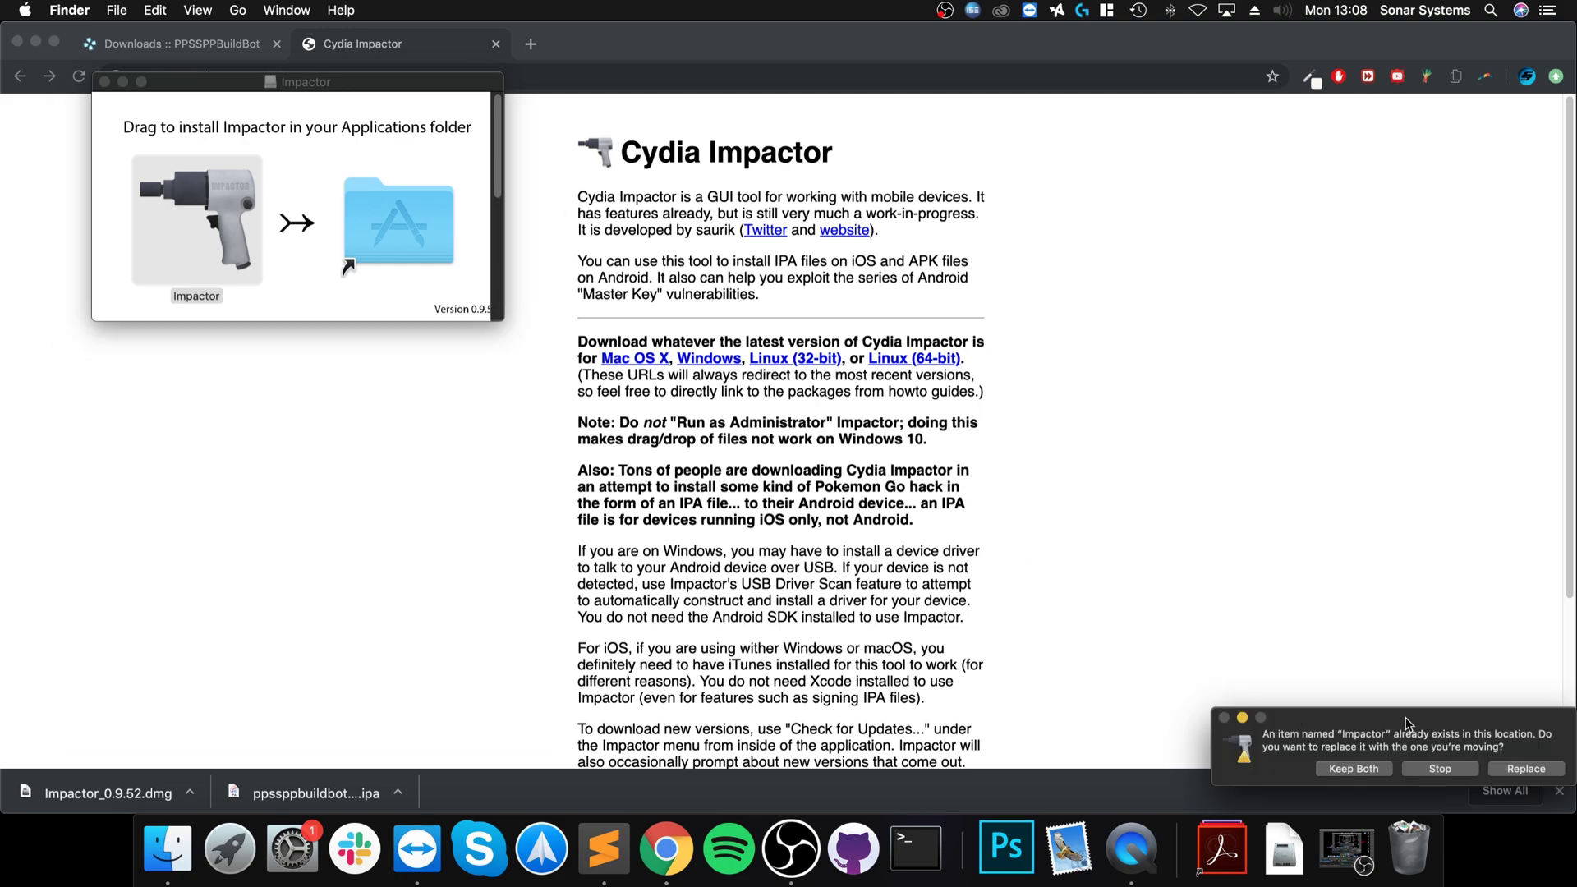
{"action": "left_click", "coordinate": [1503, 769]}
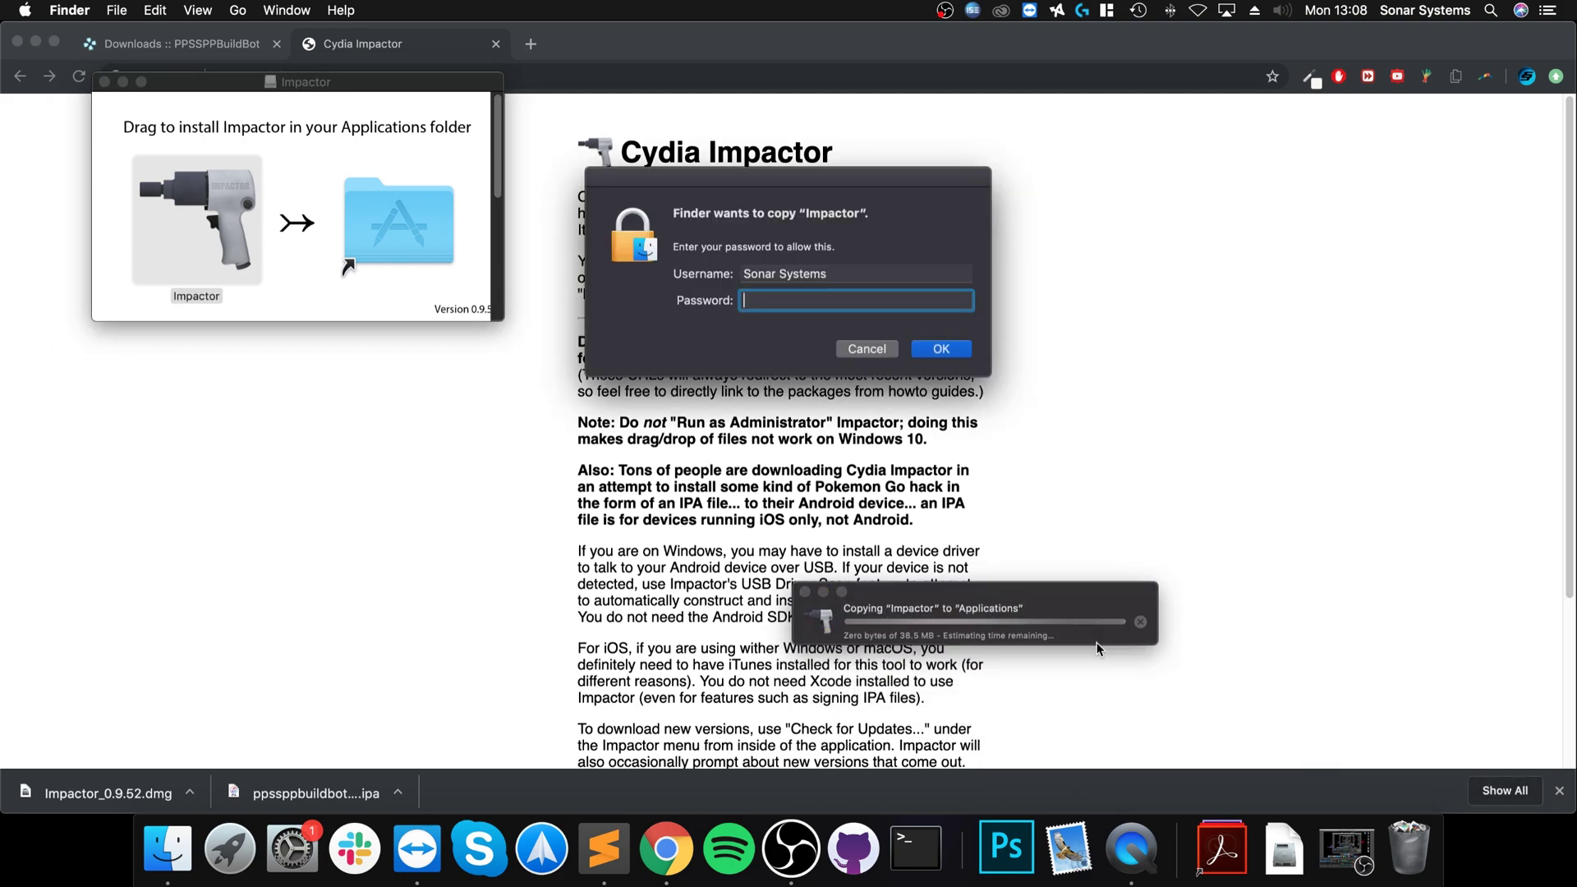
{"action": "type", "text": "•••••••••"}
{"action": "key", "text": "Return"}
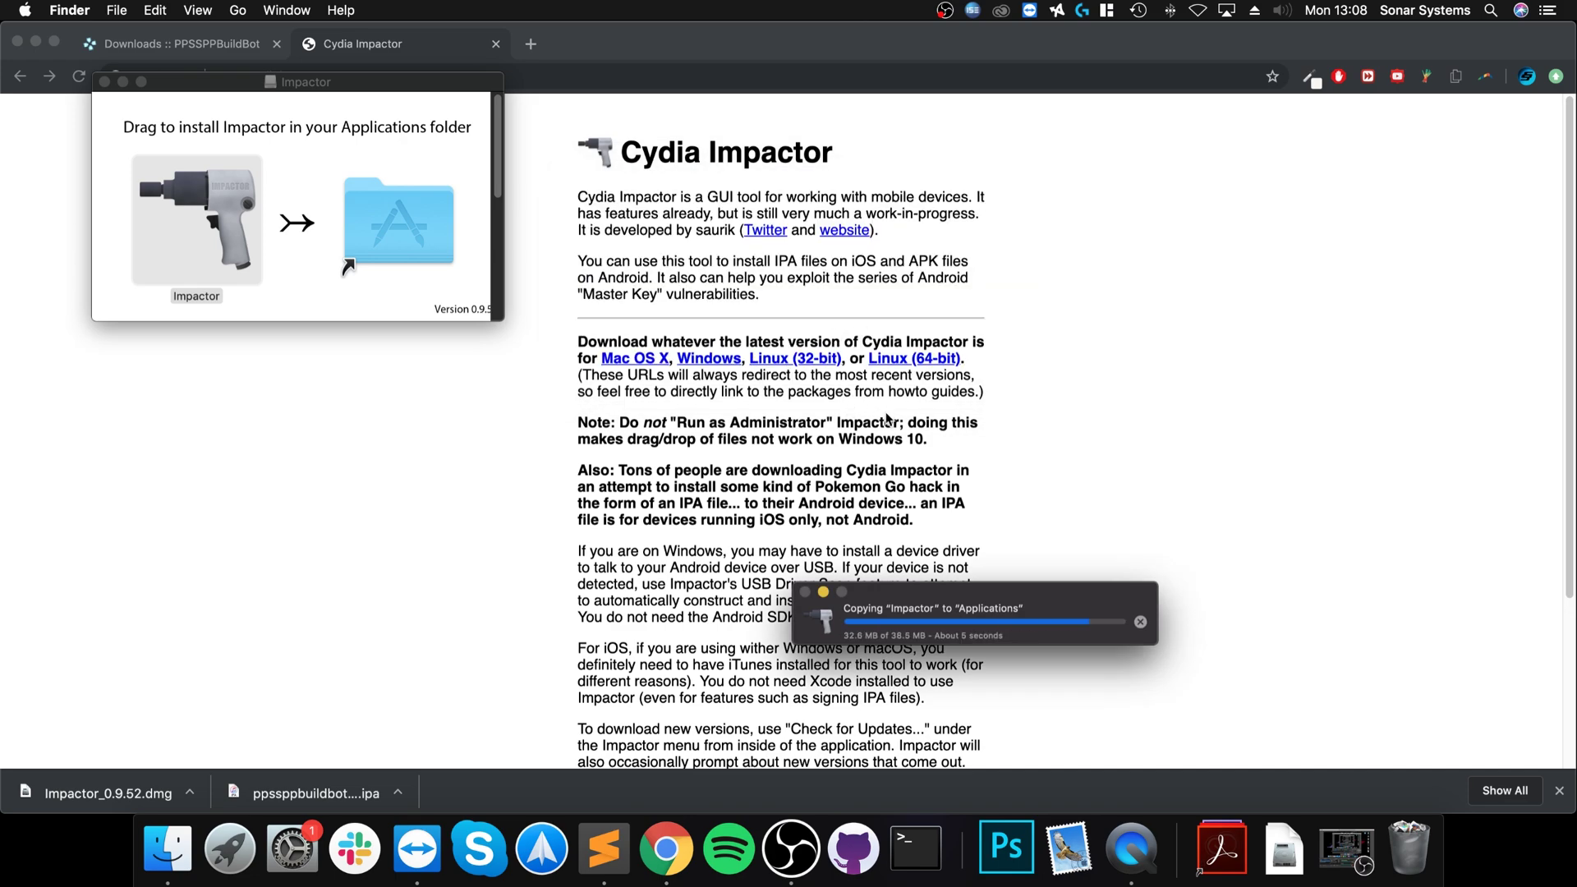
Close the Impactor disk image window and open a new Chrome tab.
{"action": "left_click", "coordinate": [103, 82]}
{"action": "left_click", "coordinate": [532, 43]}
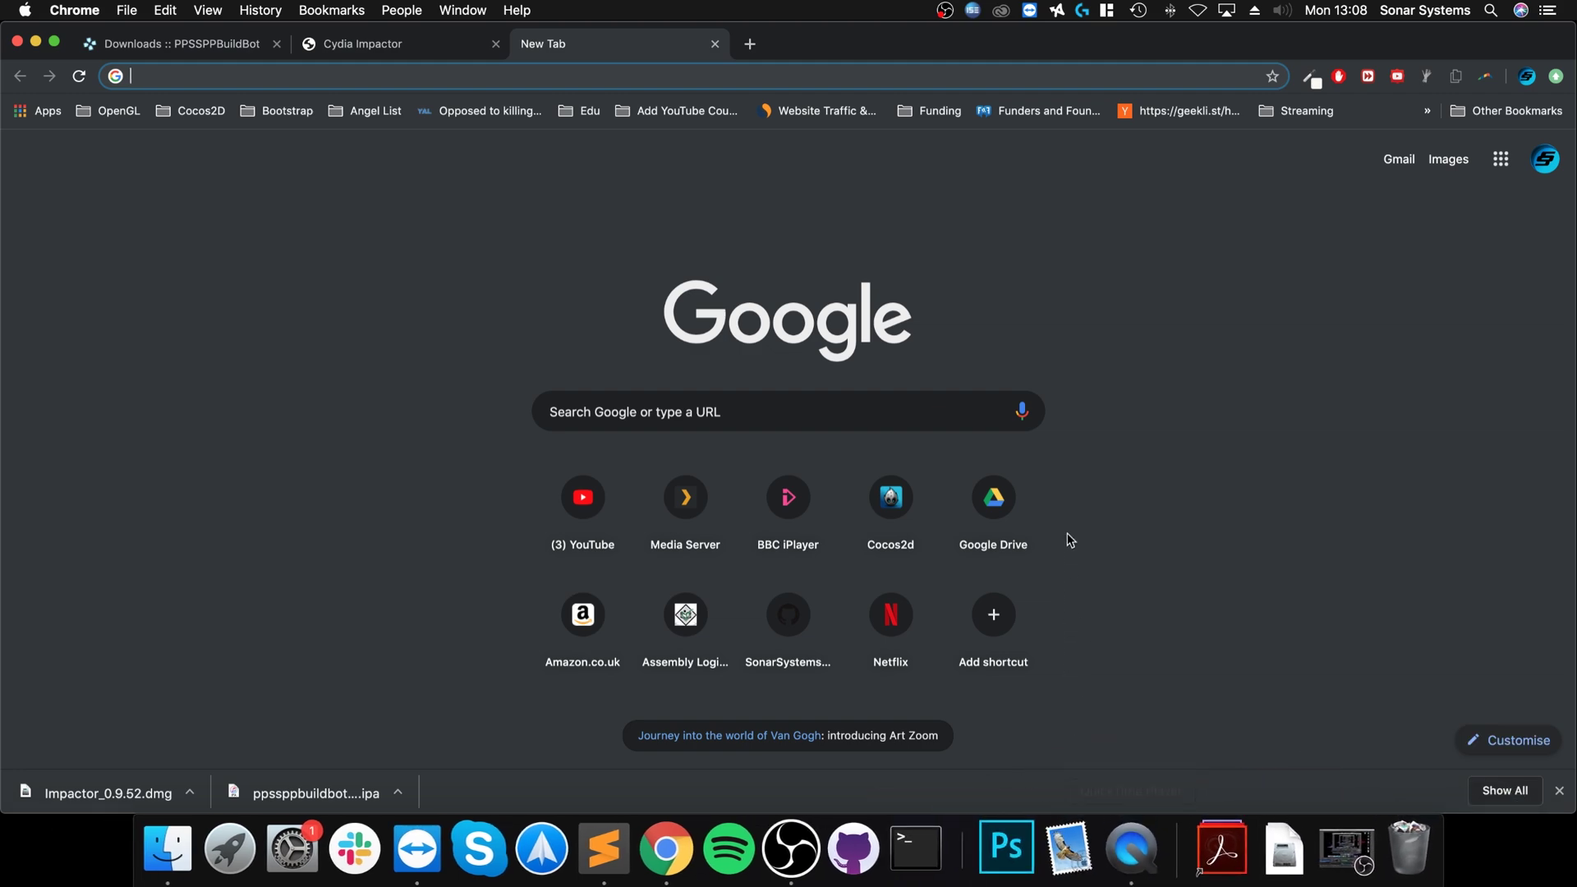
{"action": "right_click", "coordinate": [149, 821]}
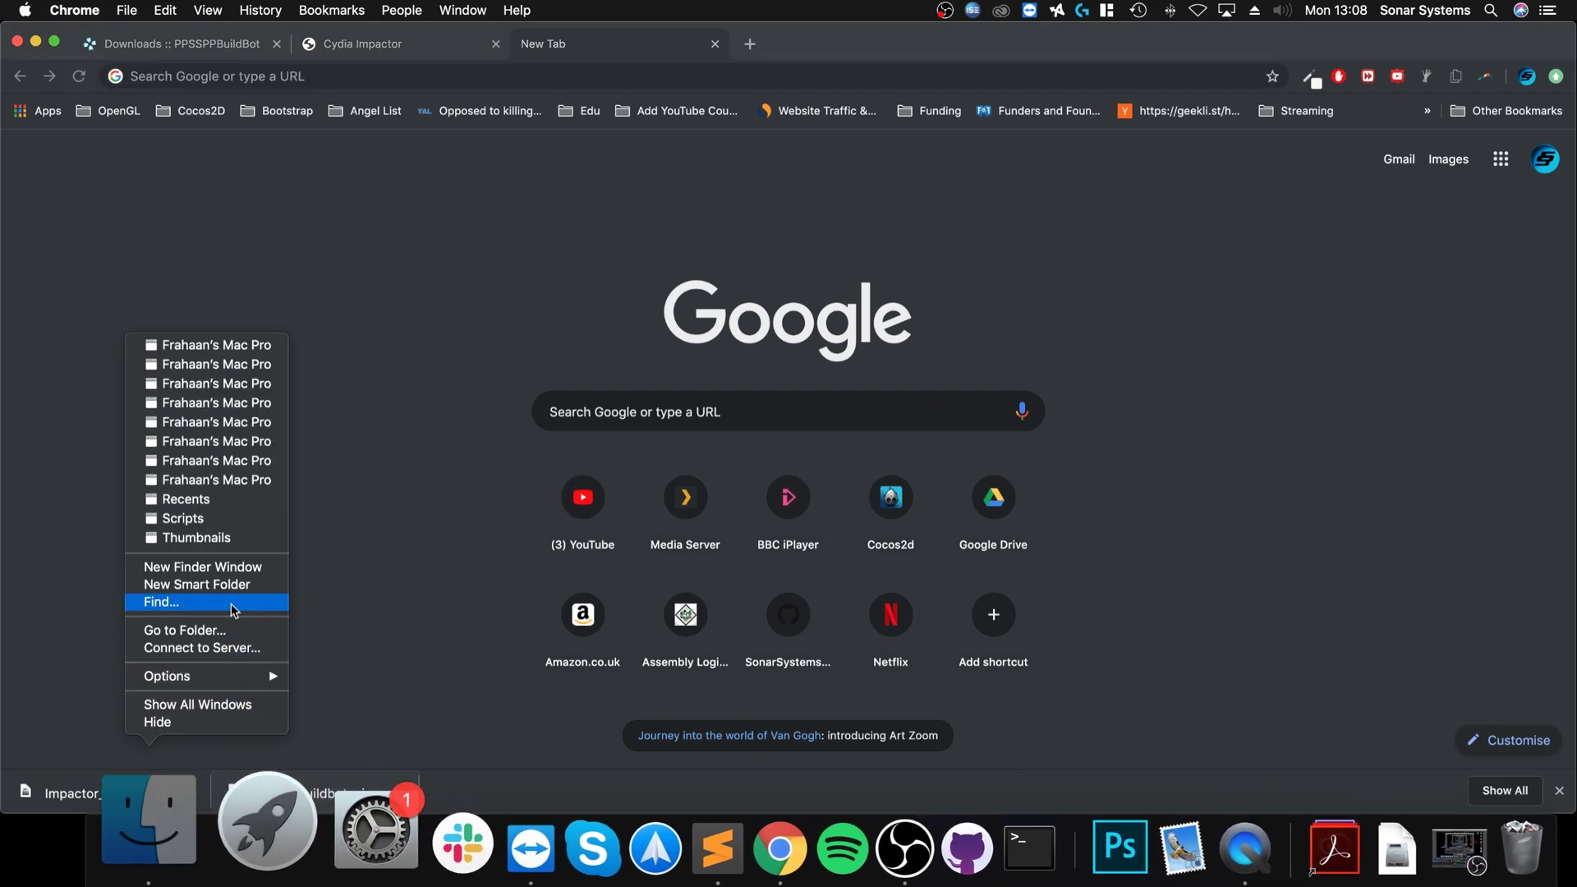
In a new Finder window, launch Impactor from Applications and approve the downloaded-app warning.
{"action": "left_click", "coordinate": [209, 566]}
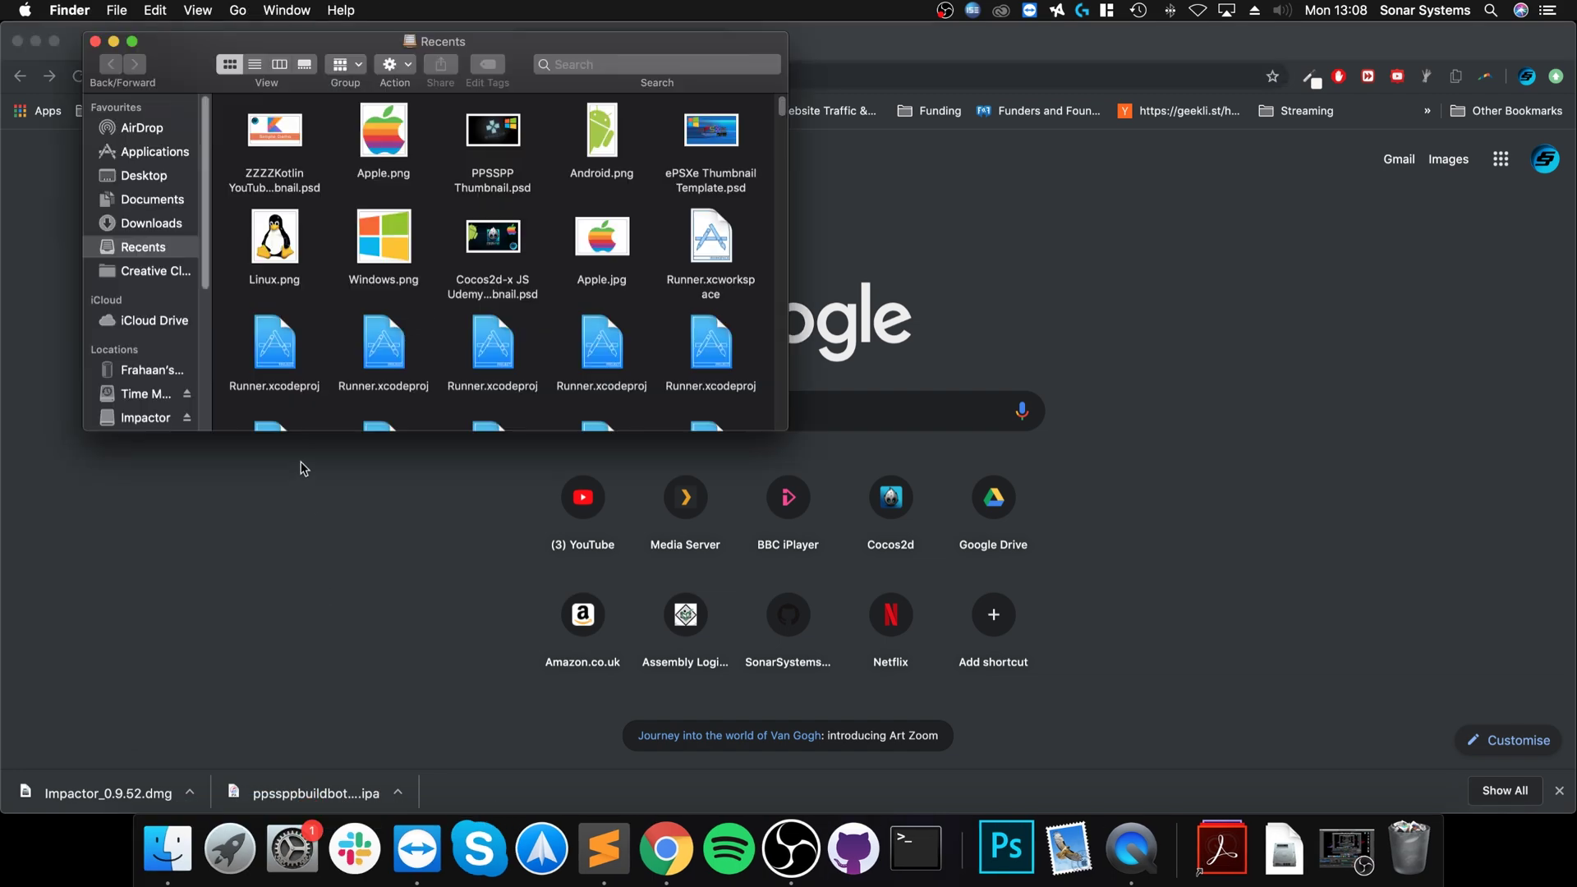
{"action": "left_click", "coordinate": [130, 153]}
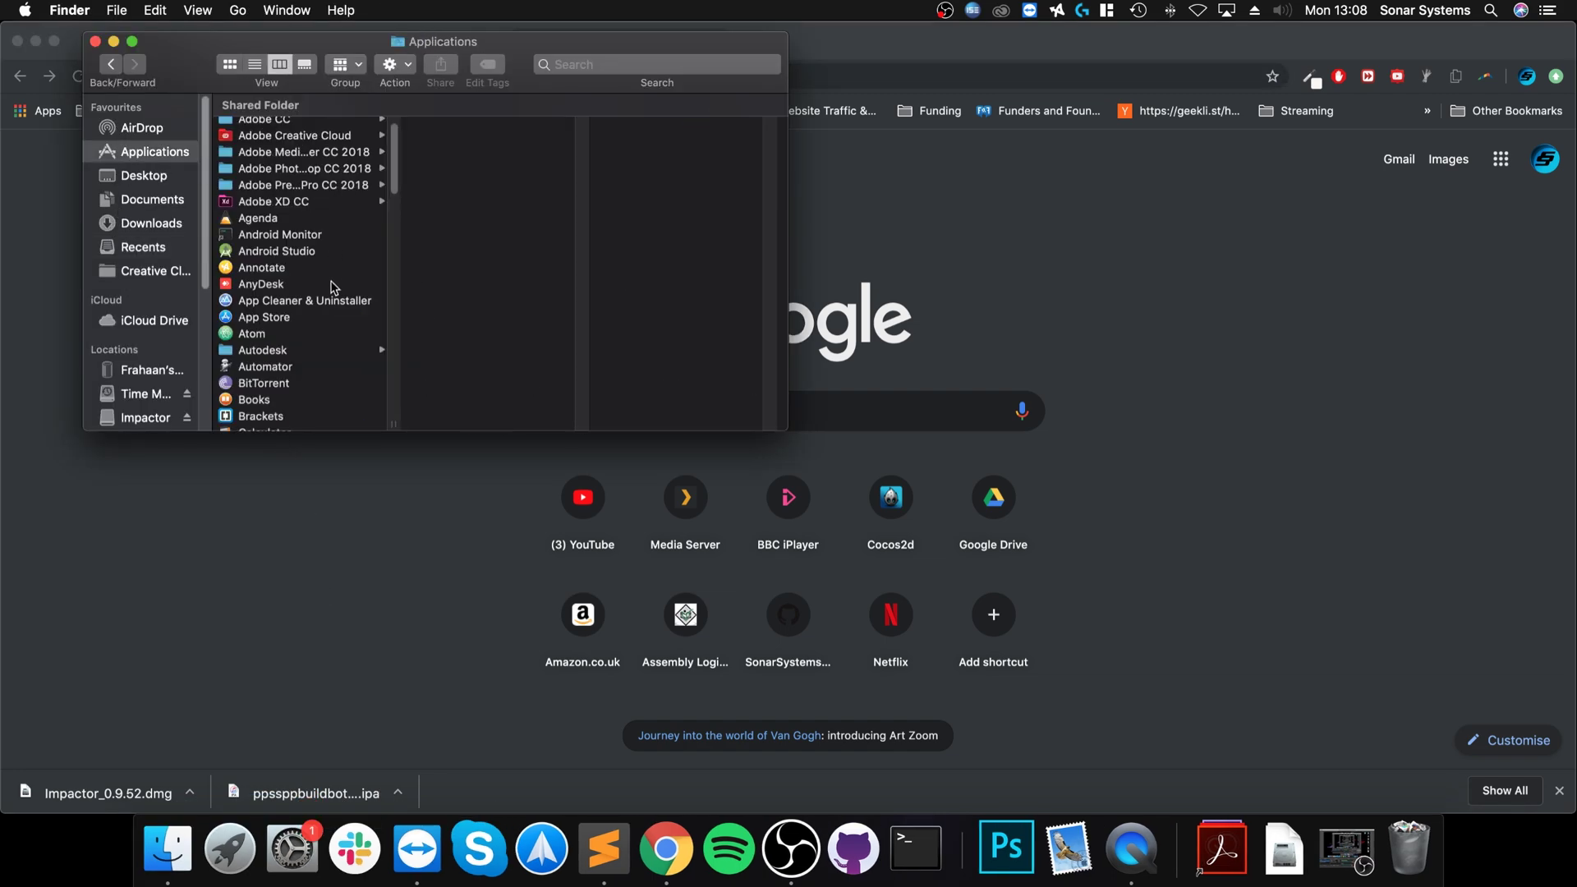
{"action": "type", "text": "image"}
{"action": "scroll", "coordinate": [300, 337], "scroll_direction": "down", "scroll_amount": 3}
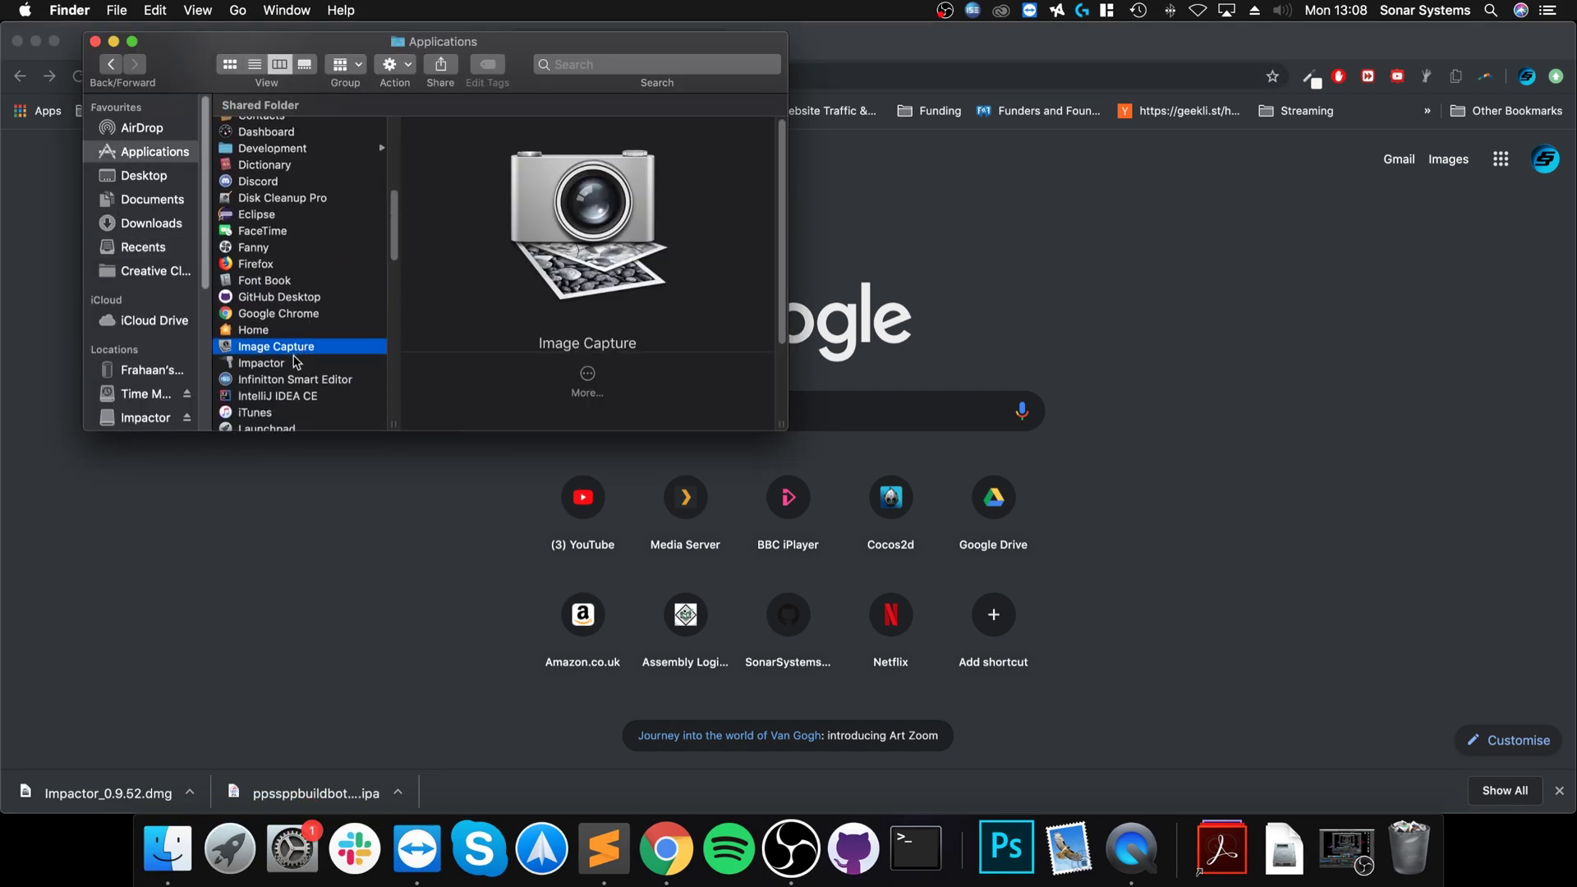
{"action": "double_click", "coordinate": [297, 362]}
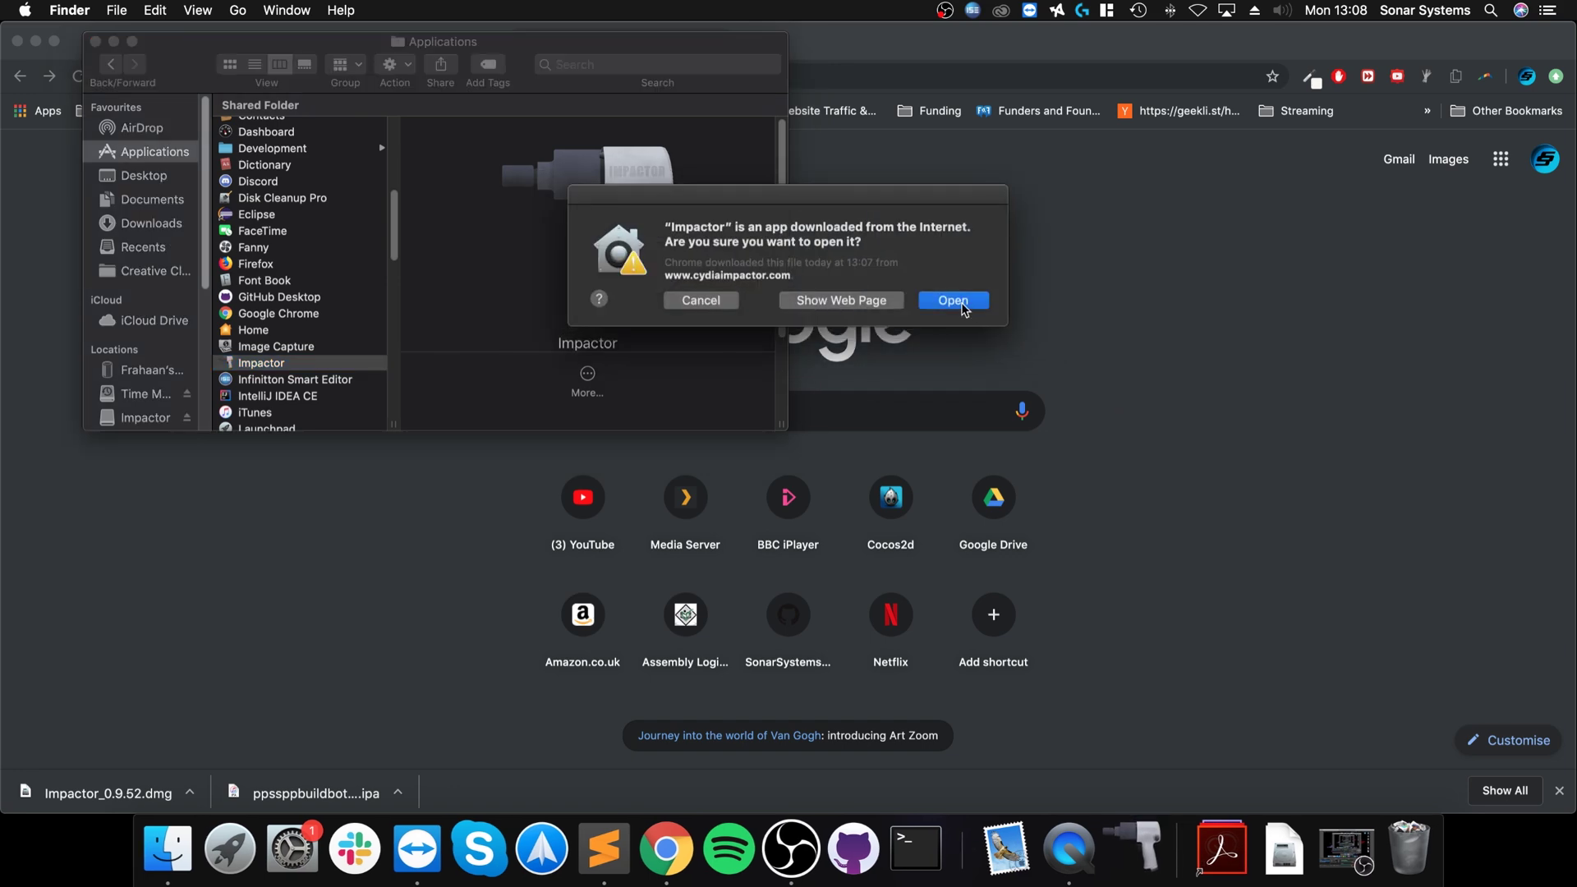
{"action": "left_click", "coordinate": [953, 301]}
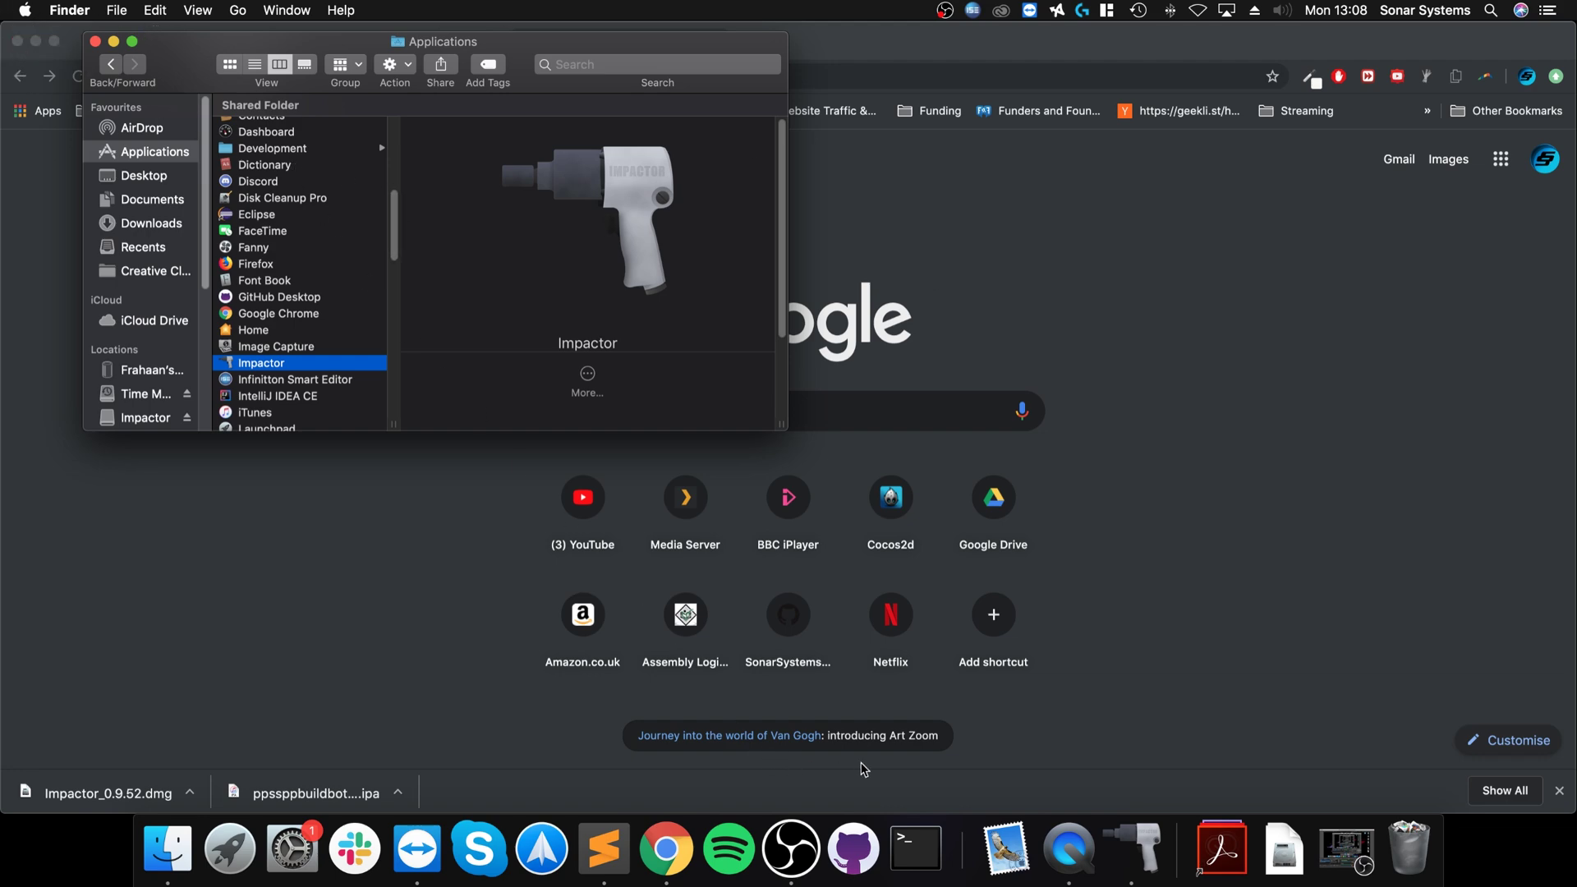
Drop the downloaded PPSSPP .ipa onto Cydia Impactor and submit the Apple ID username.
{"action": "left_click", "coordinate": [1111, 846]}
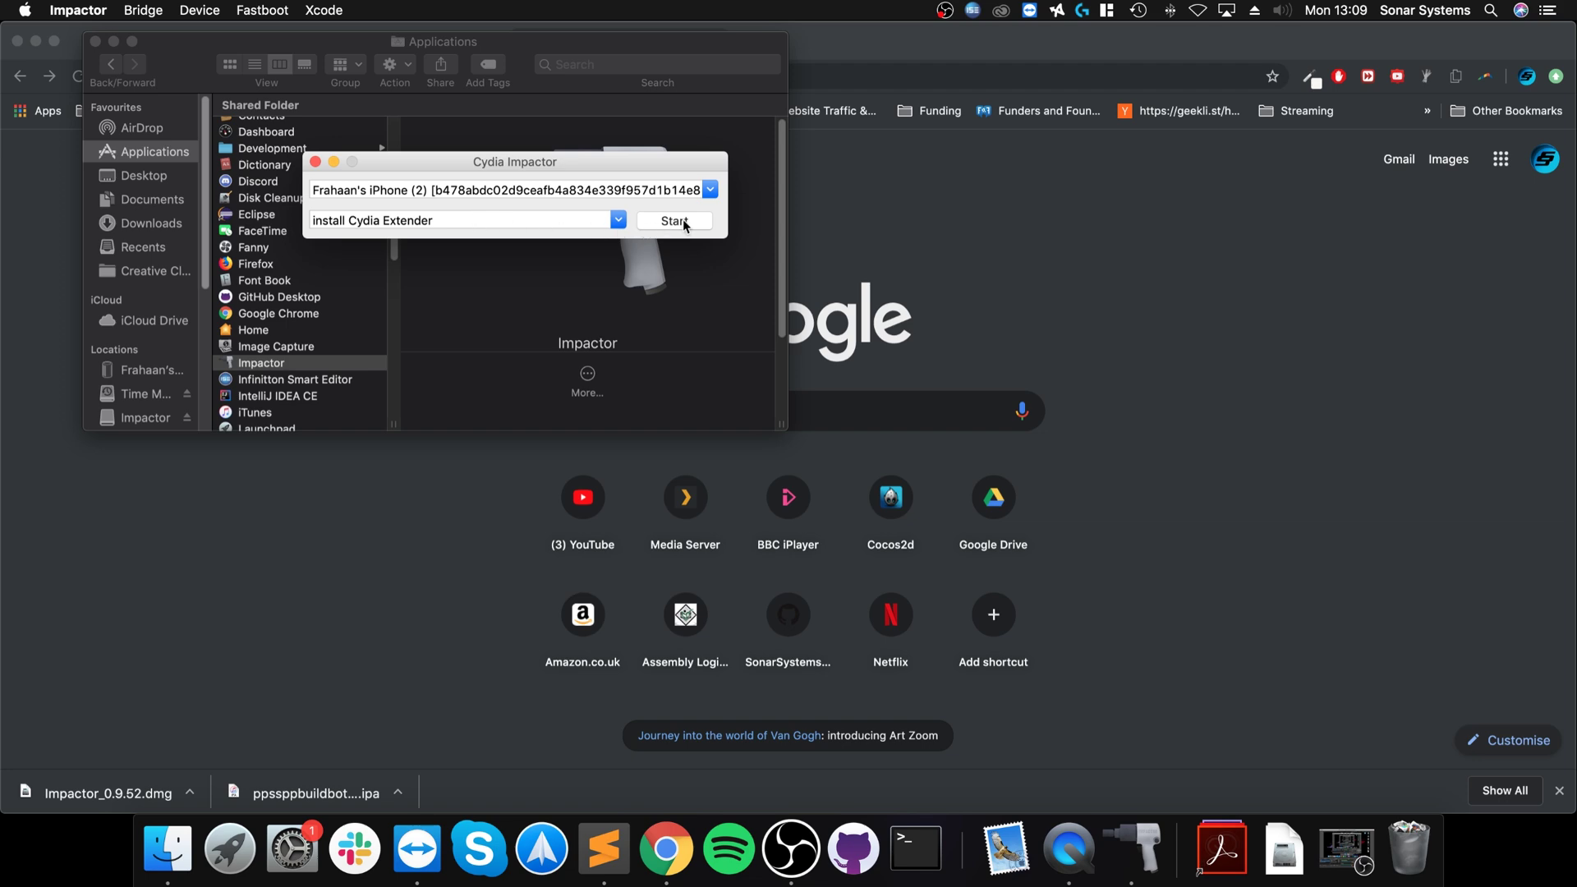
{"action": "left_click", "coordinate": [1284, 849]}
{"action": "left_click_drag", "start_coordinate": [1311, 674], "coordinate": [549, 215]}
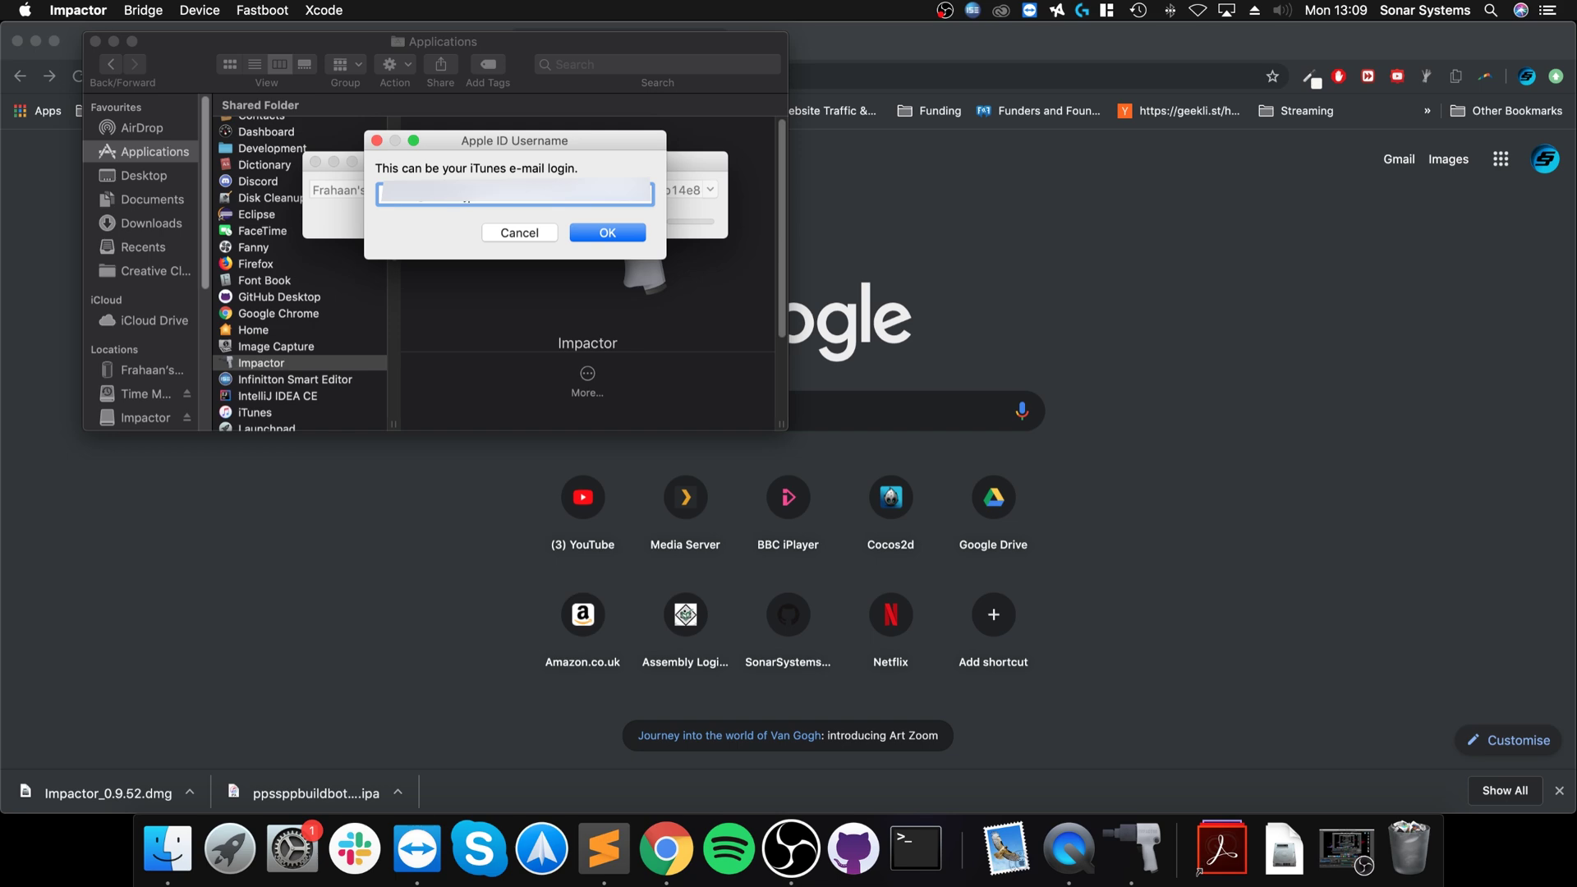
{"action": "key", "text": "Return"}
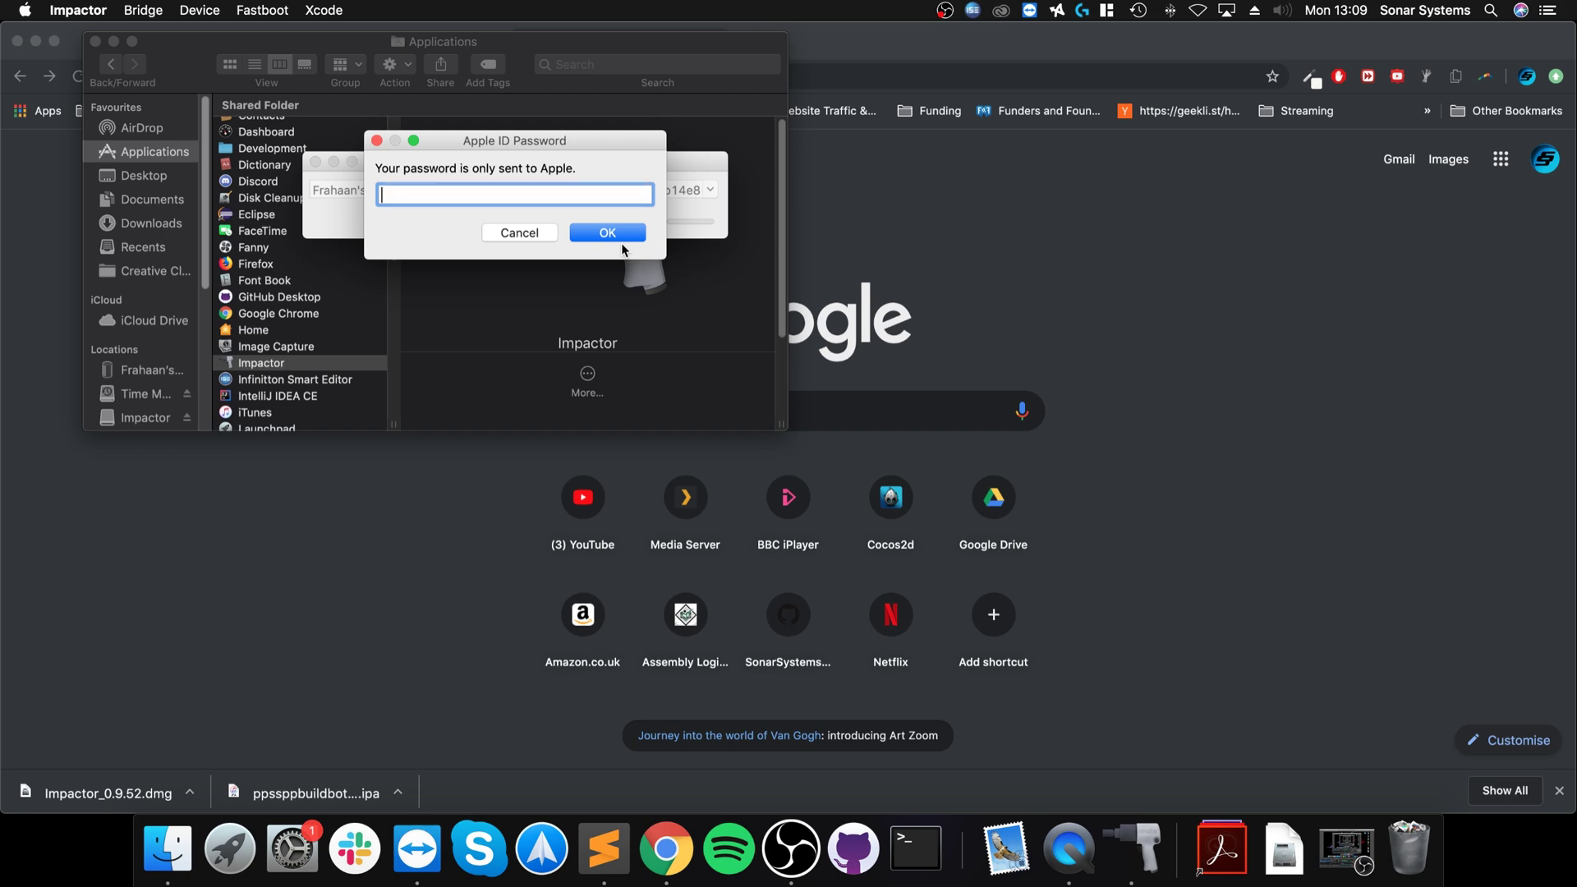
In Chrome, go to appleid.apple.com and submit the Apple ID sign-in.
{"action": "key", "text": "super+Tab"}
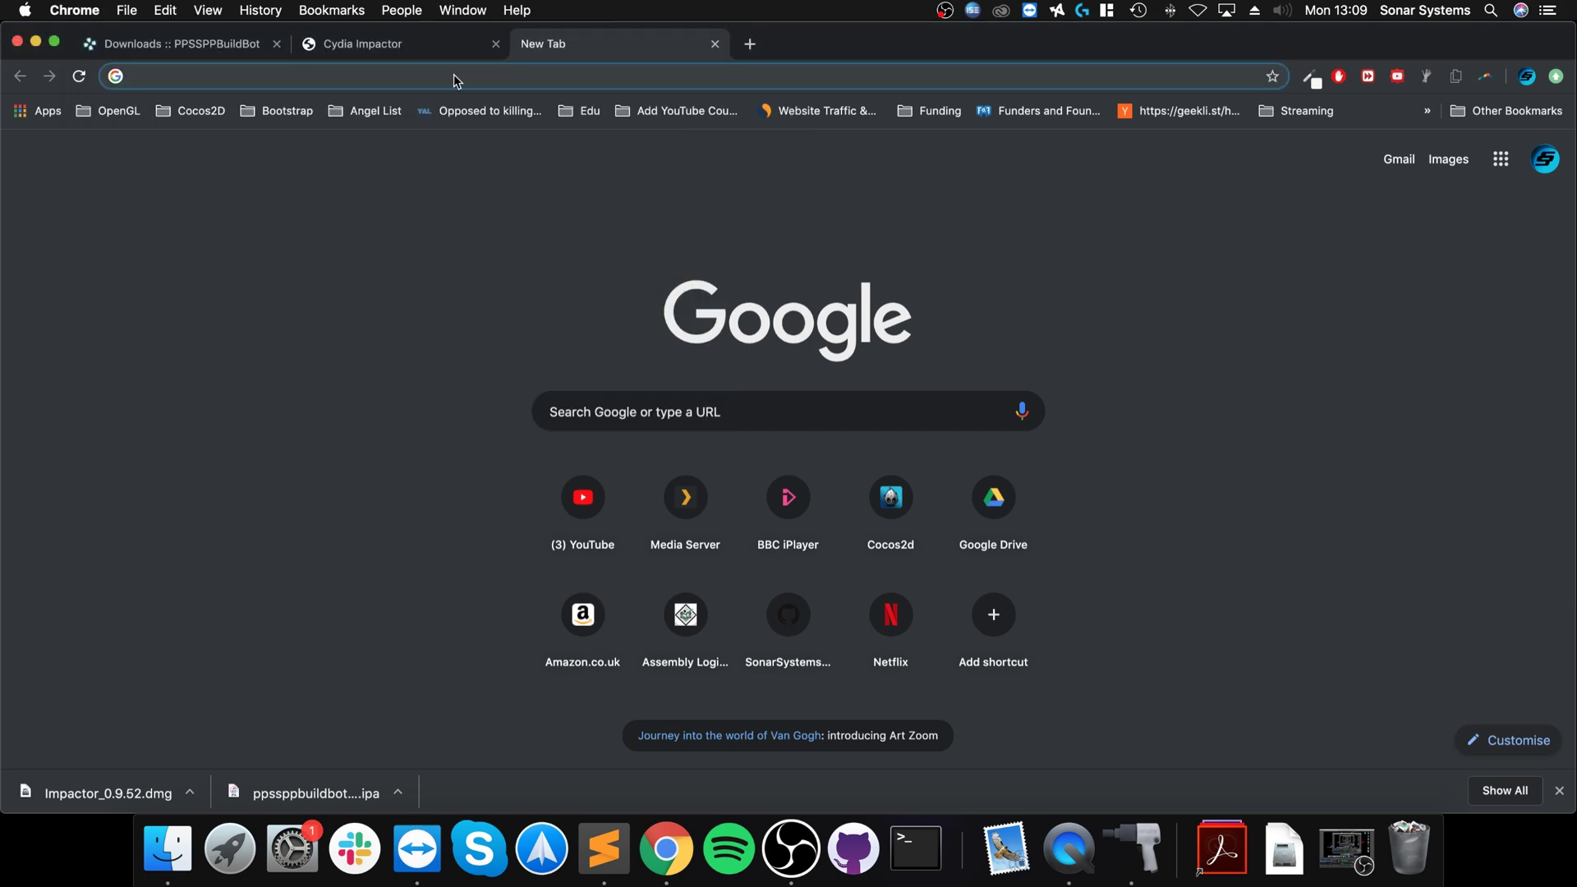
{"action": "type", "text": "apple"}
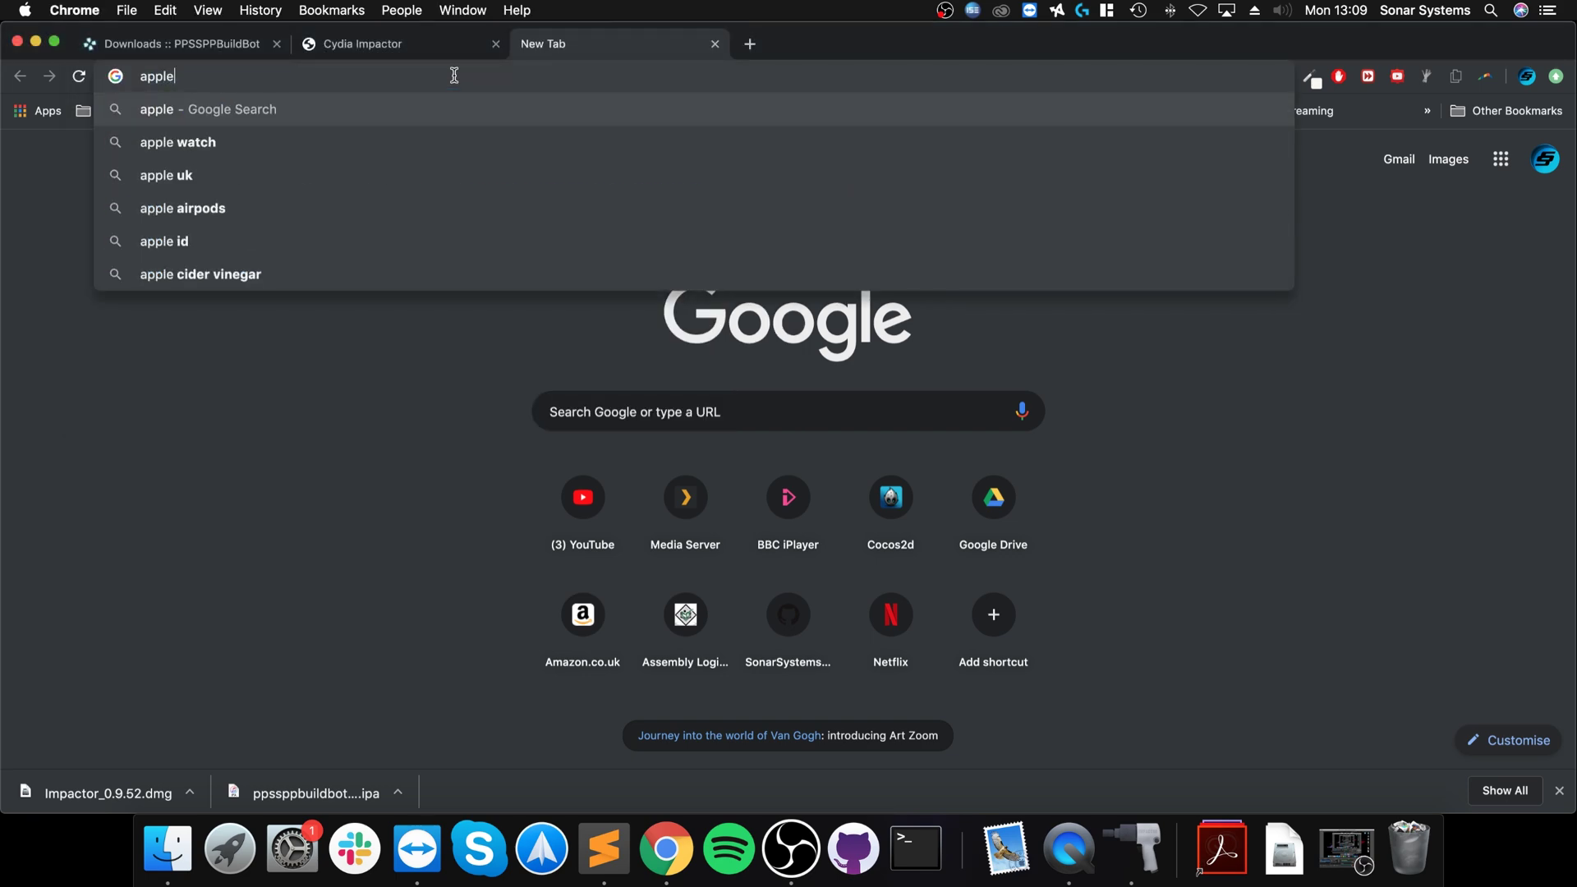
{"action": "type", "text": "id.apple.com"}
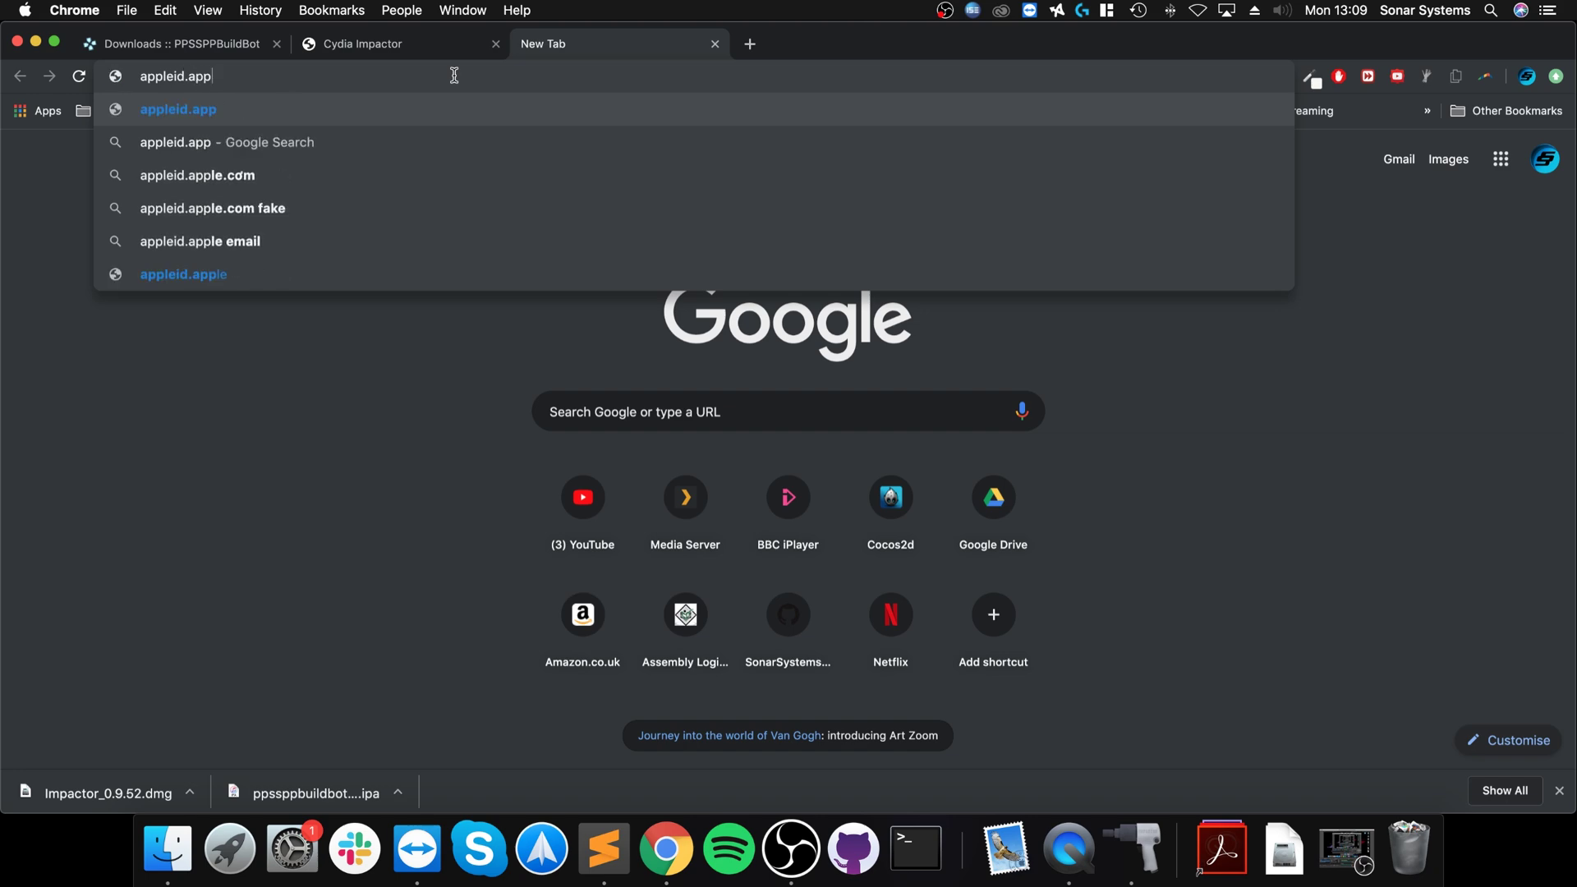
{"action": "key", "text": "Return"}
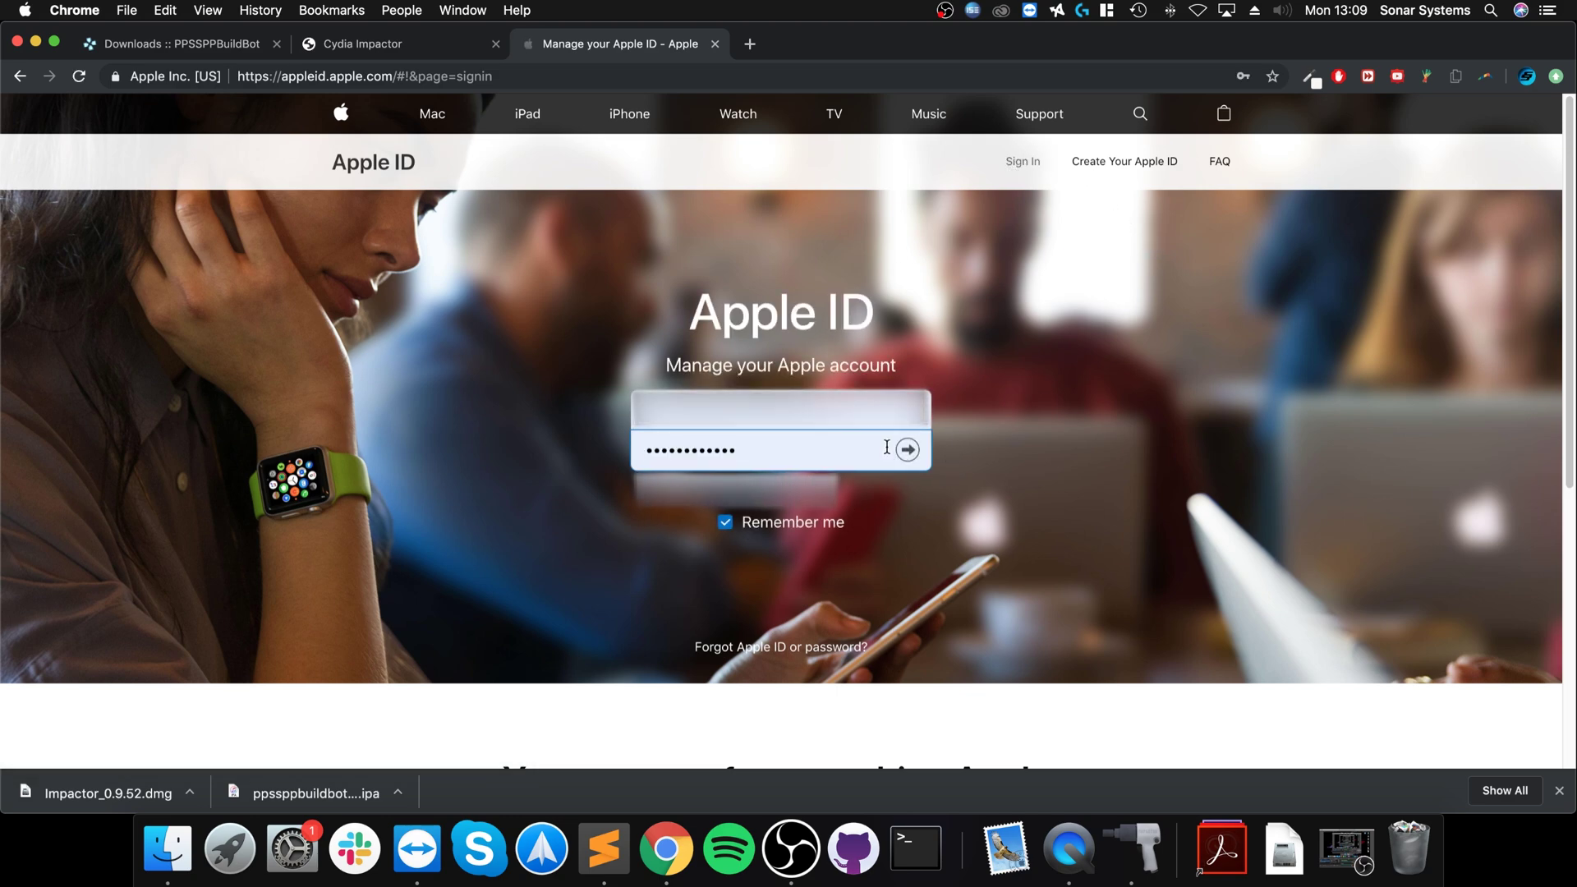
{"action": "left_click", "coordinate": [887, 443]}
{"action": "left_click", "coordinate": [906, 451]}
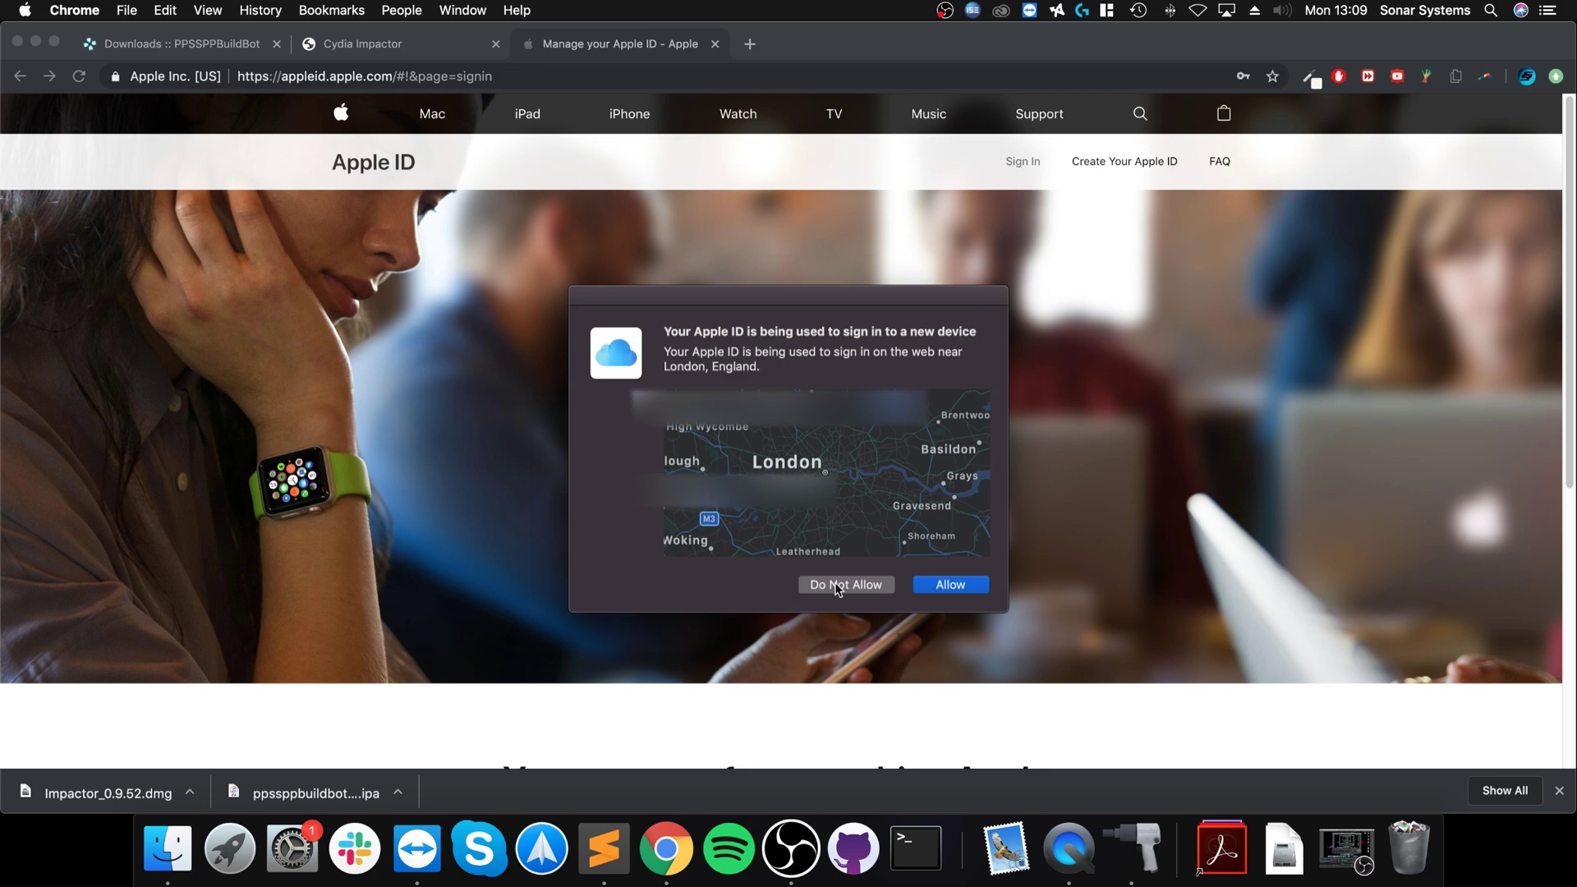
Move the new-device alert aside and enter the six-digit two-factor verification code.
{"action": "left_click_drag", "start_coordinate": [642, 303], "coordinate": [284, 763]}
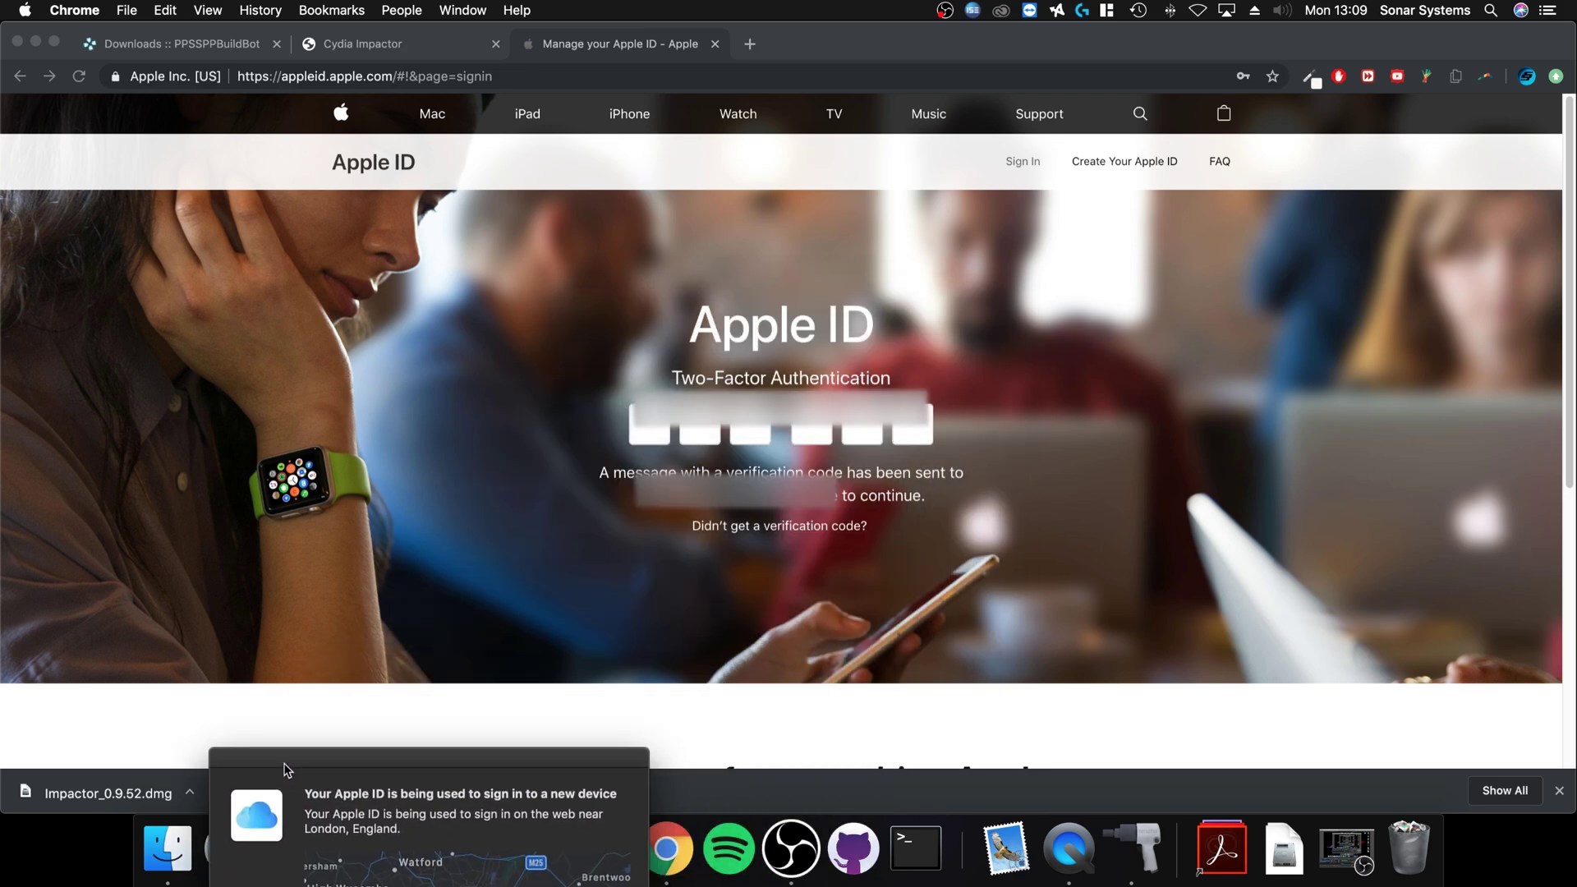
{"action": "left_click", "coordinate": [664, 428]}
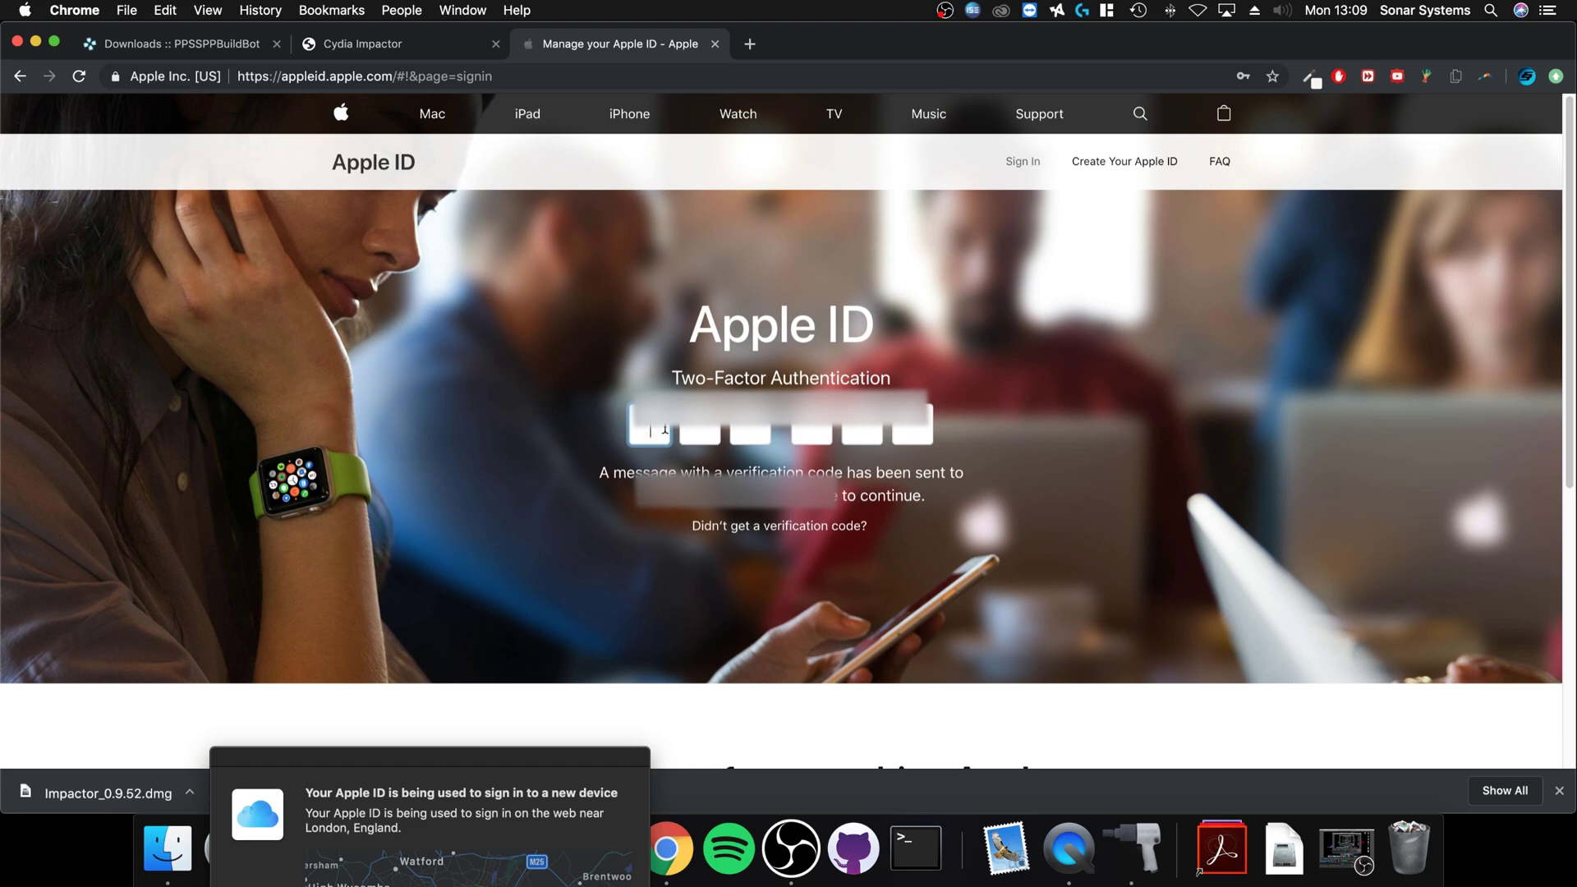
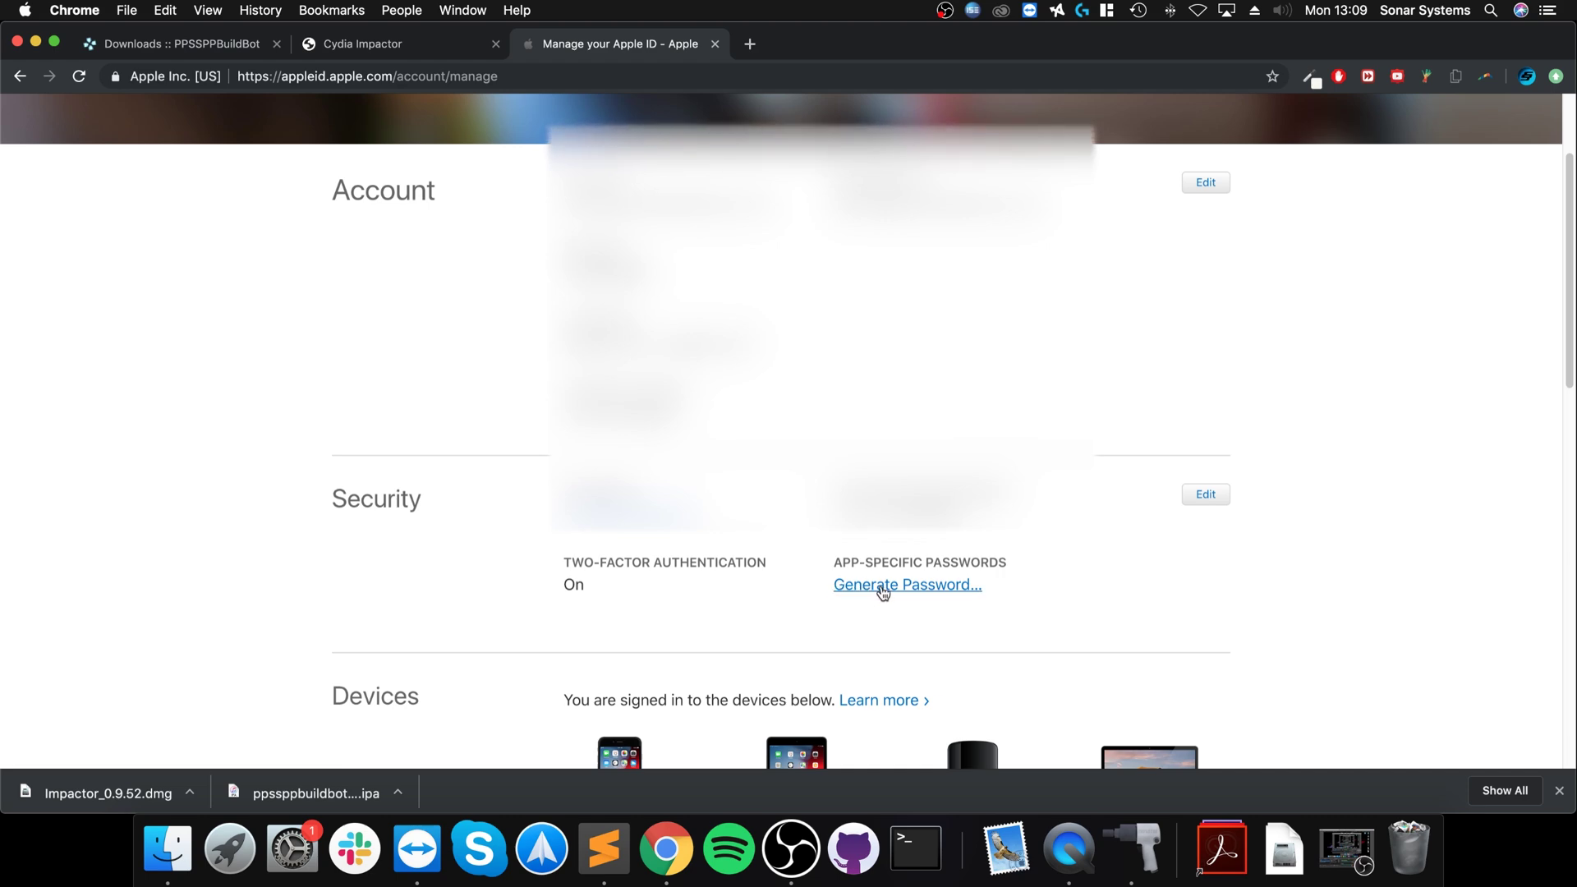
Generate an app-specific password labelled Cydia and copy the generated password.
{"action": "left_click", "coordinate": [883, 588]}
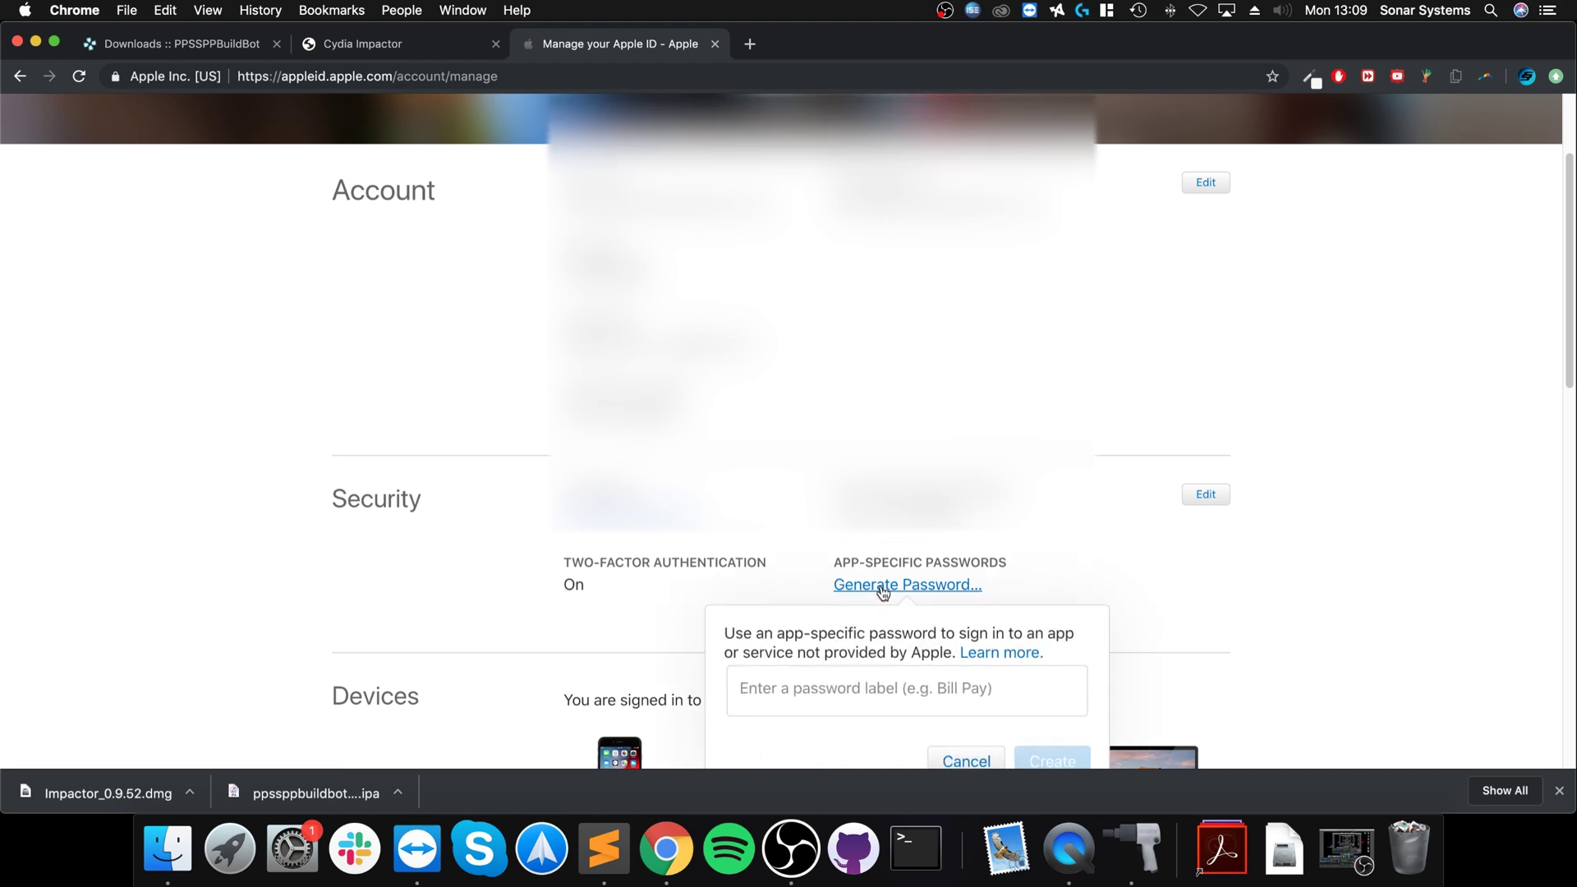
{"action": "scroll", "coordinate": [909, 664], "scroll_direction": "down", "scroll_amount": 2}
{"action": "scroll", "coordinate": [908, 663], "scroll_direction": "down", "scroll_amount": 2}
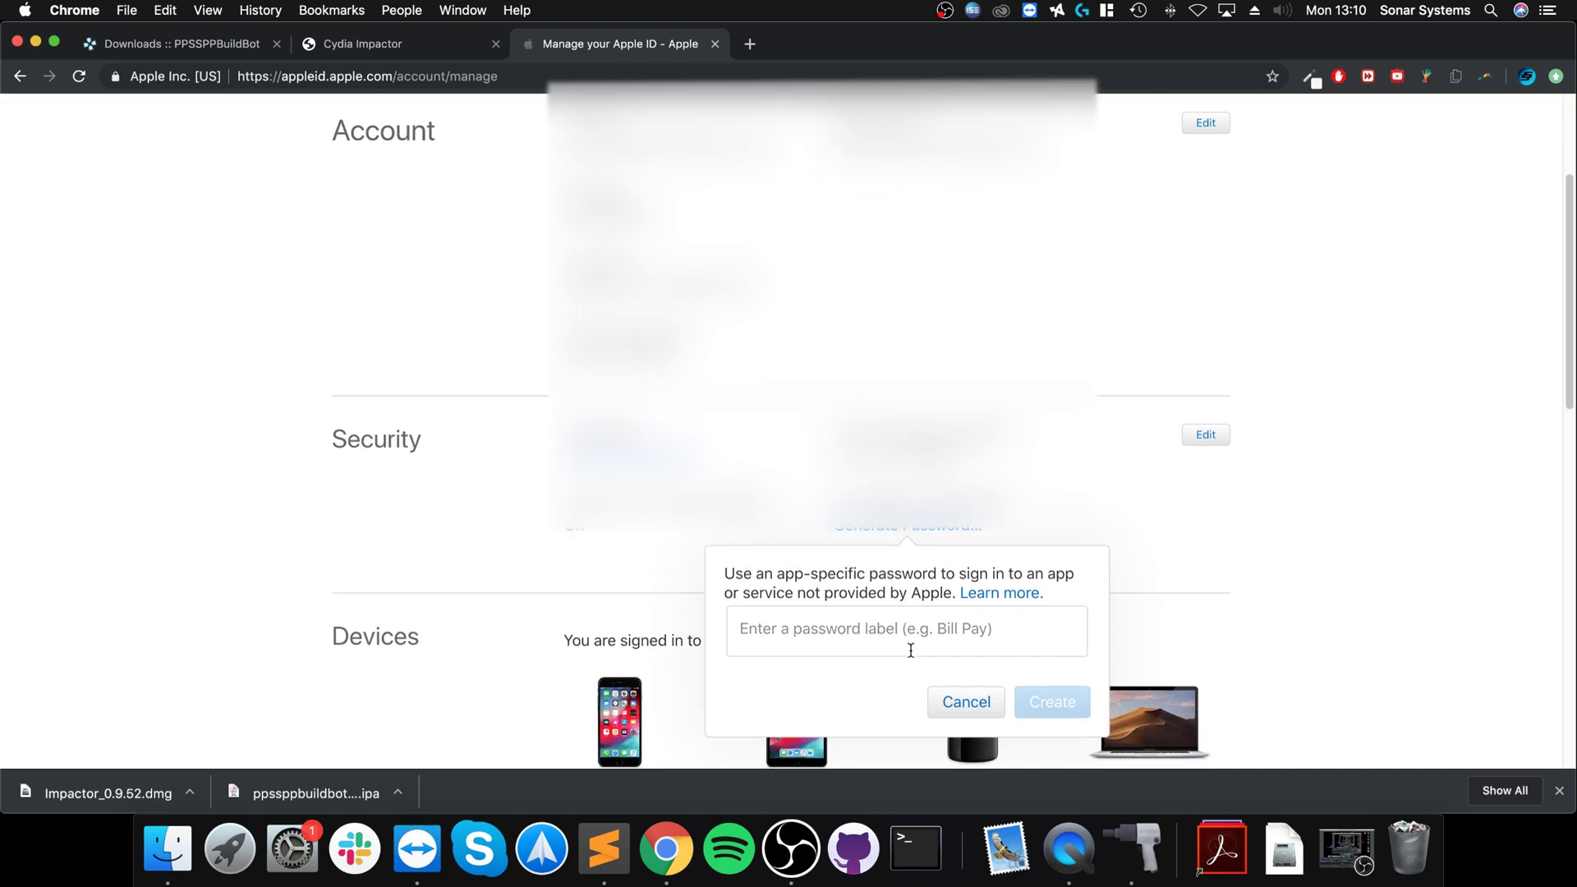
{"action": "left_click", "coordinate": [854, 634]}
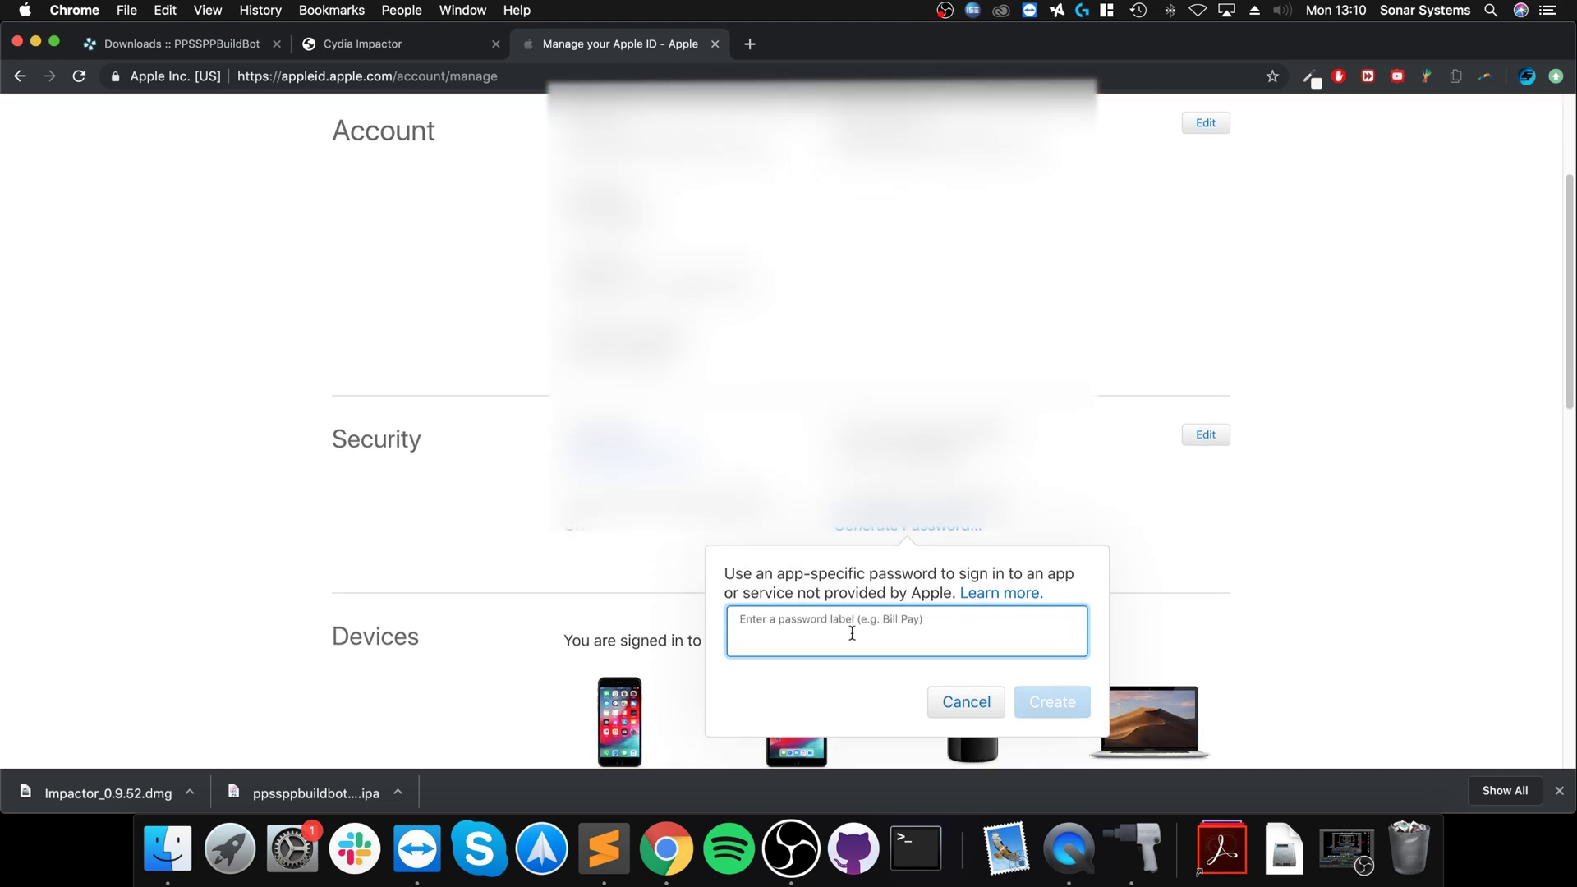
{"action": "type", "text": "Cydia"}
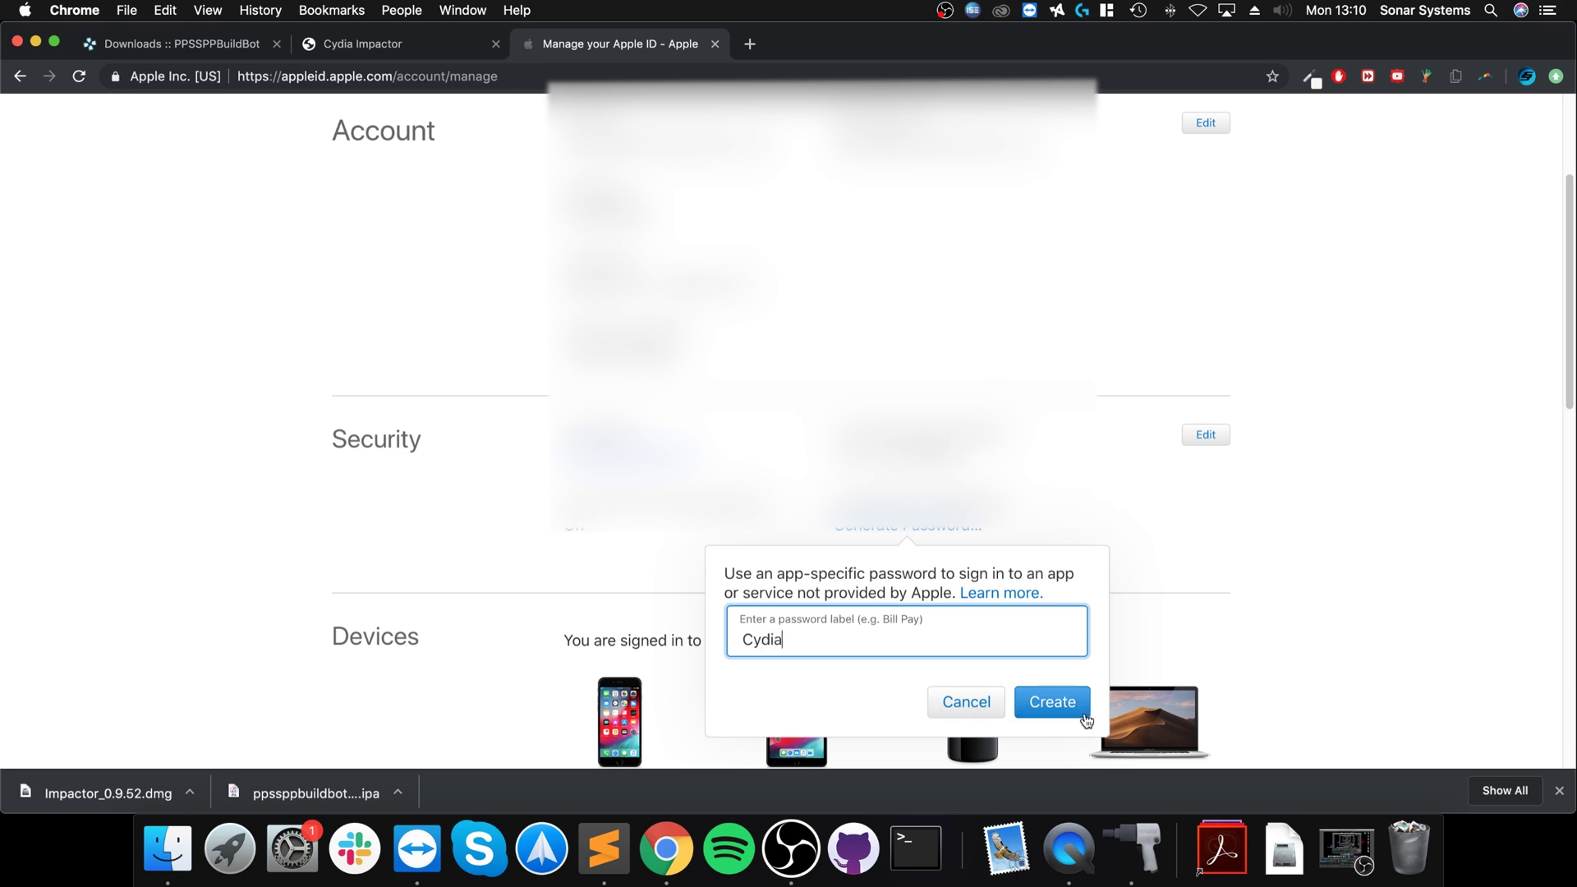
{"action": "left_click", "coordinate": [1068, 702]}
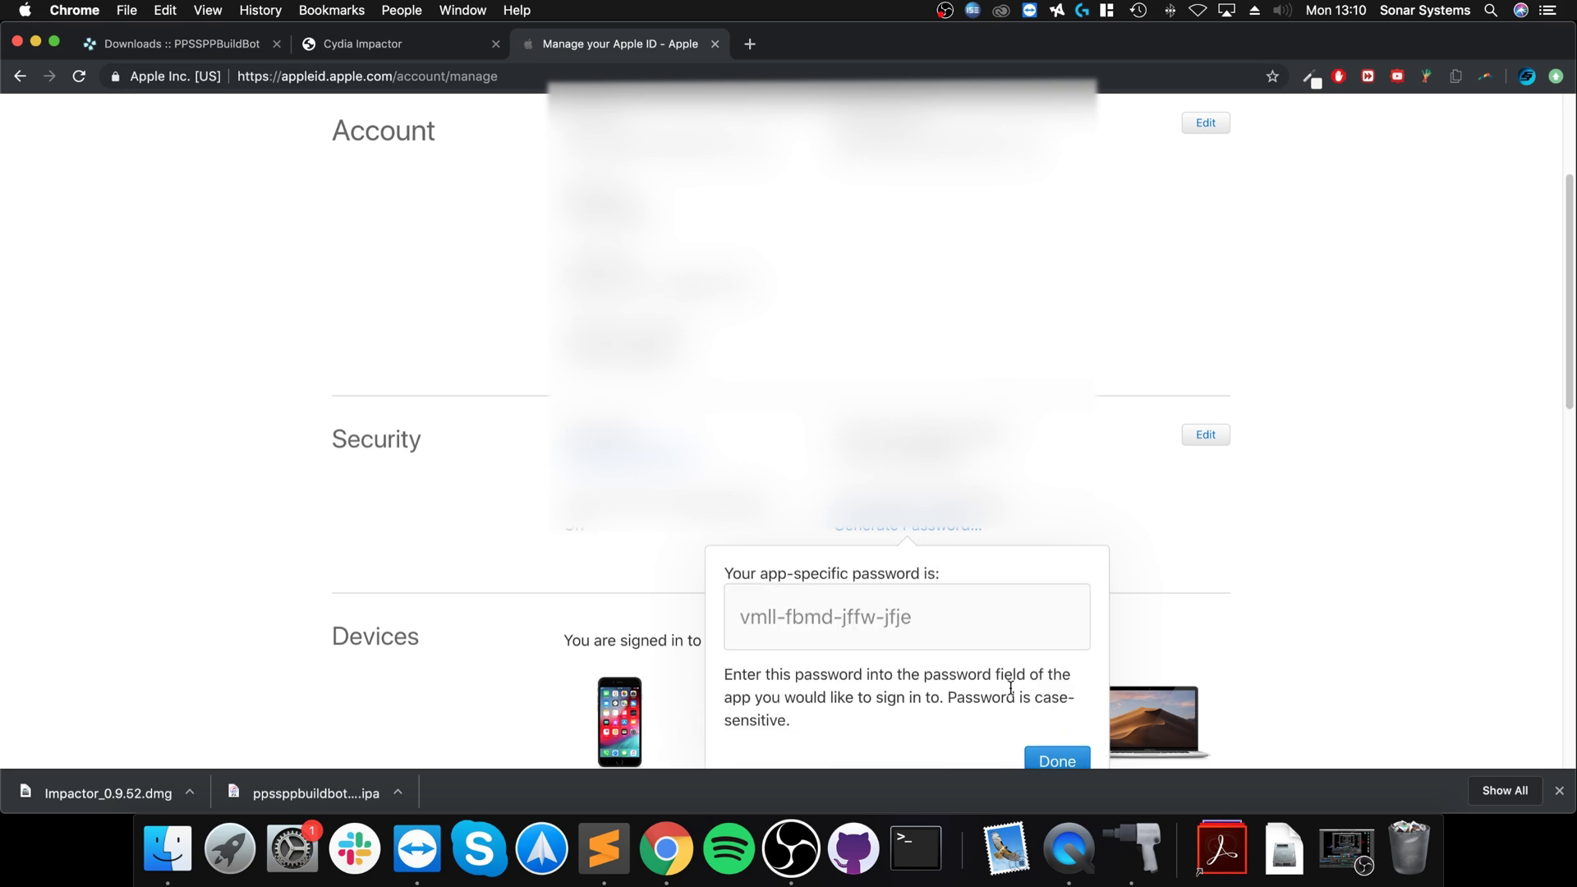
{"action": "left_click_drag", "start_coordinate": [923, 614], "coordinate": [742, 592]}
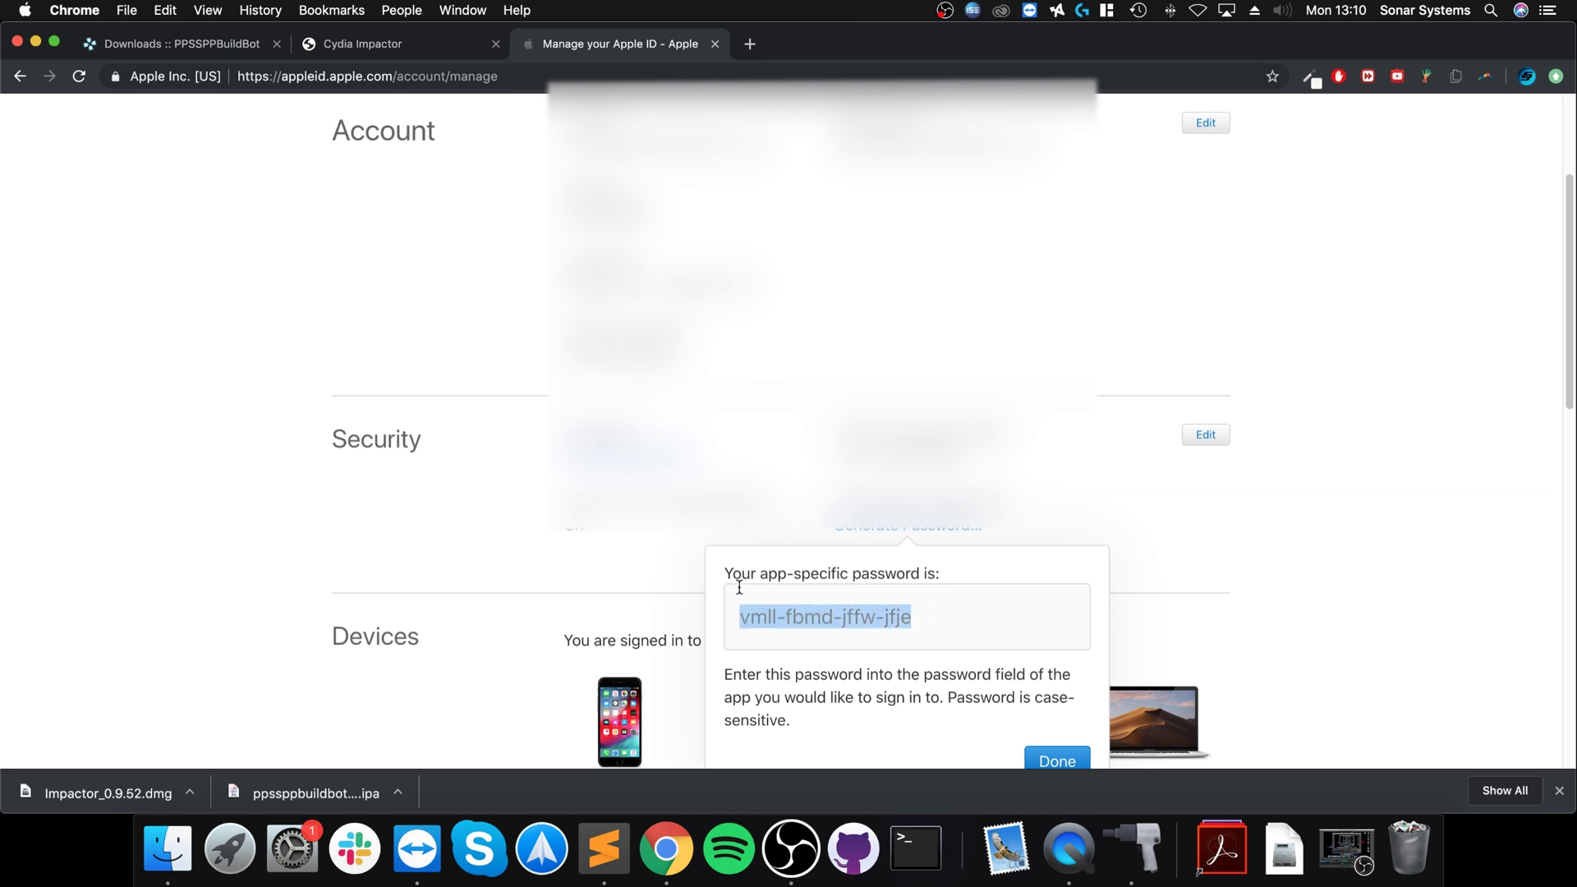
{"action": "key", "text": "super+c"}
Paste the app-specific password into Impactor's Apple ID password prompt and submit it.
{"action": "left_click", "coordinate": [1147, 826]}
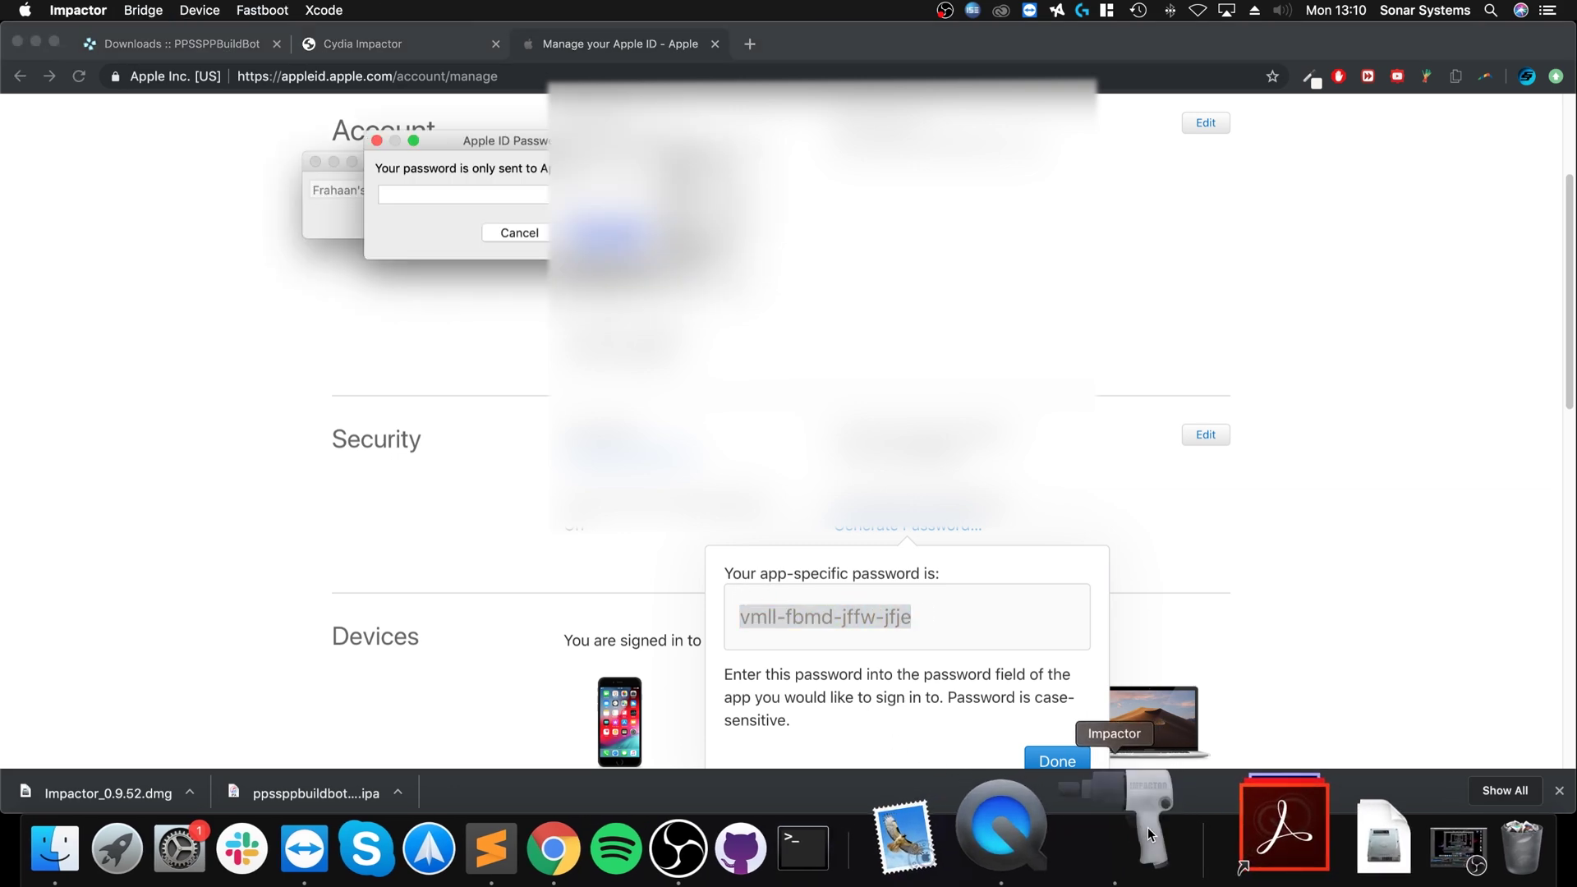
{"action": "left_click", "coordinate": [444, 194]}
{"action": "key", "text": "super+v"}
{"action": "key", "text": "Return"}
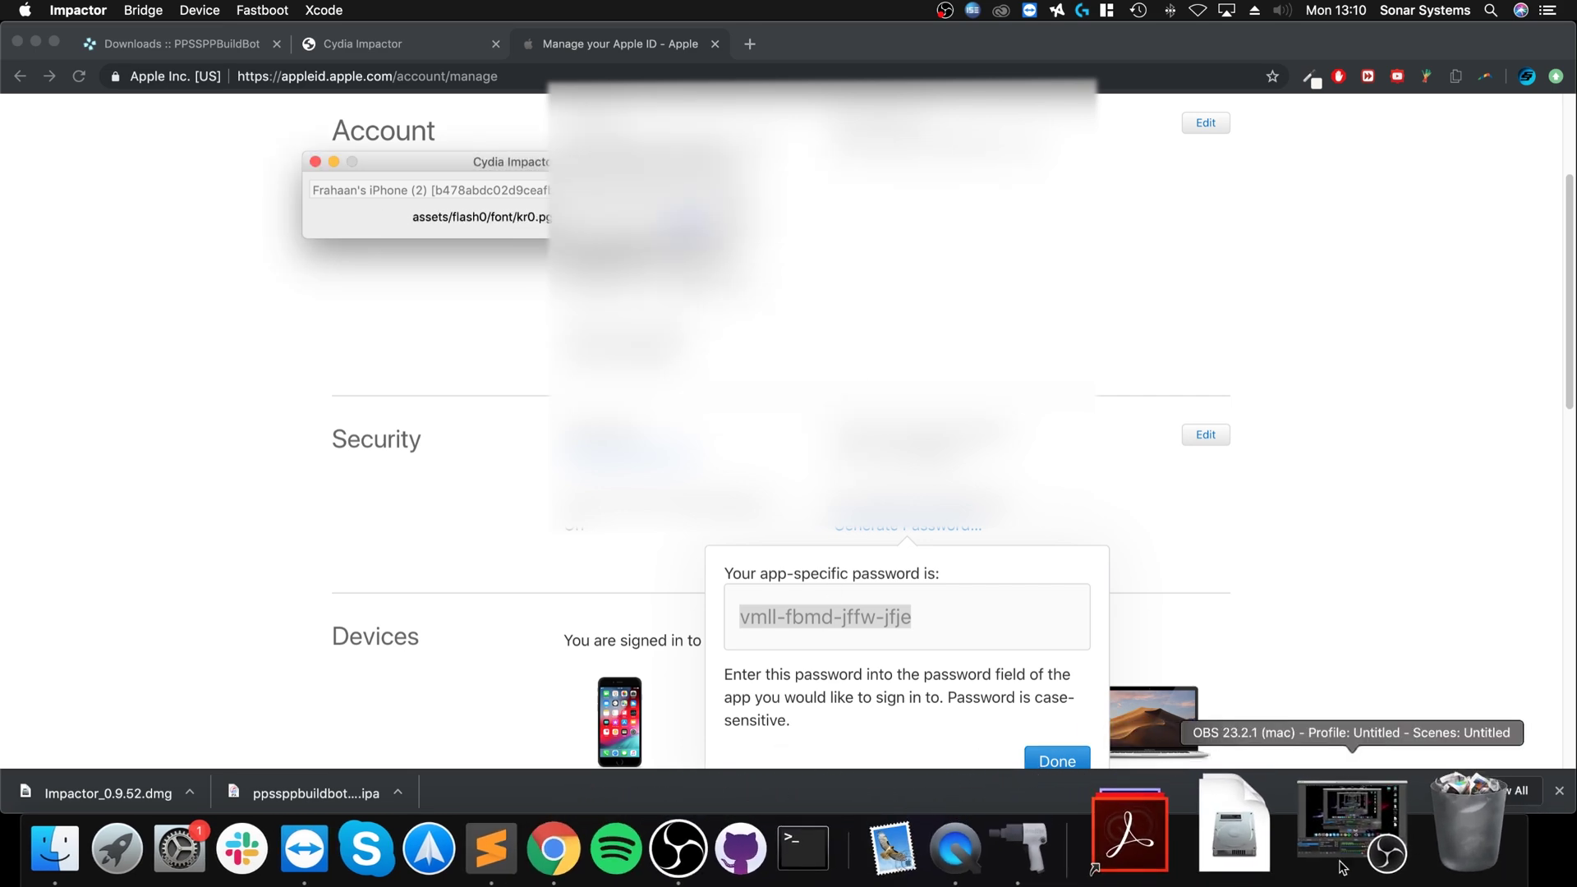
{"action": "left_click", "coordinate": [1059, 881]}
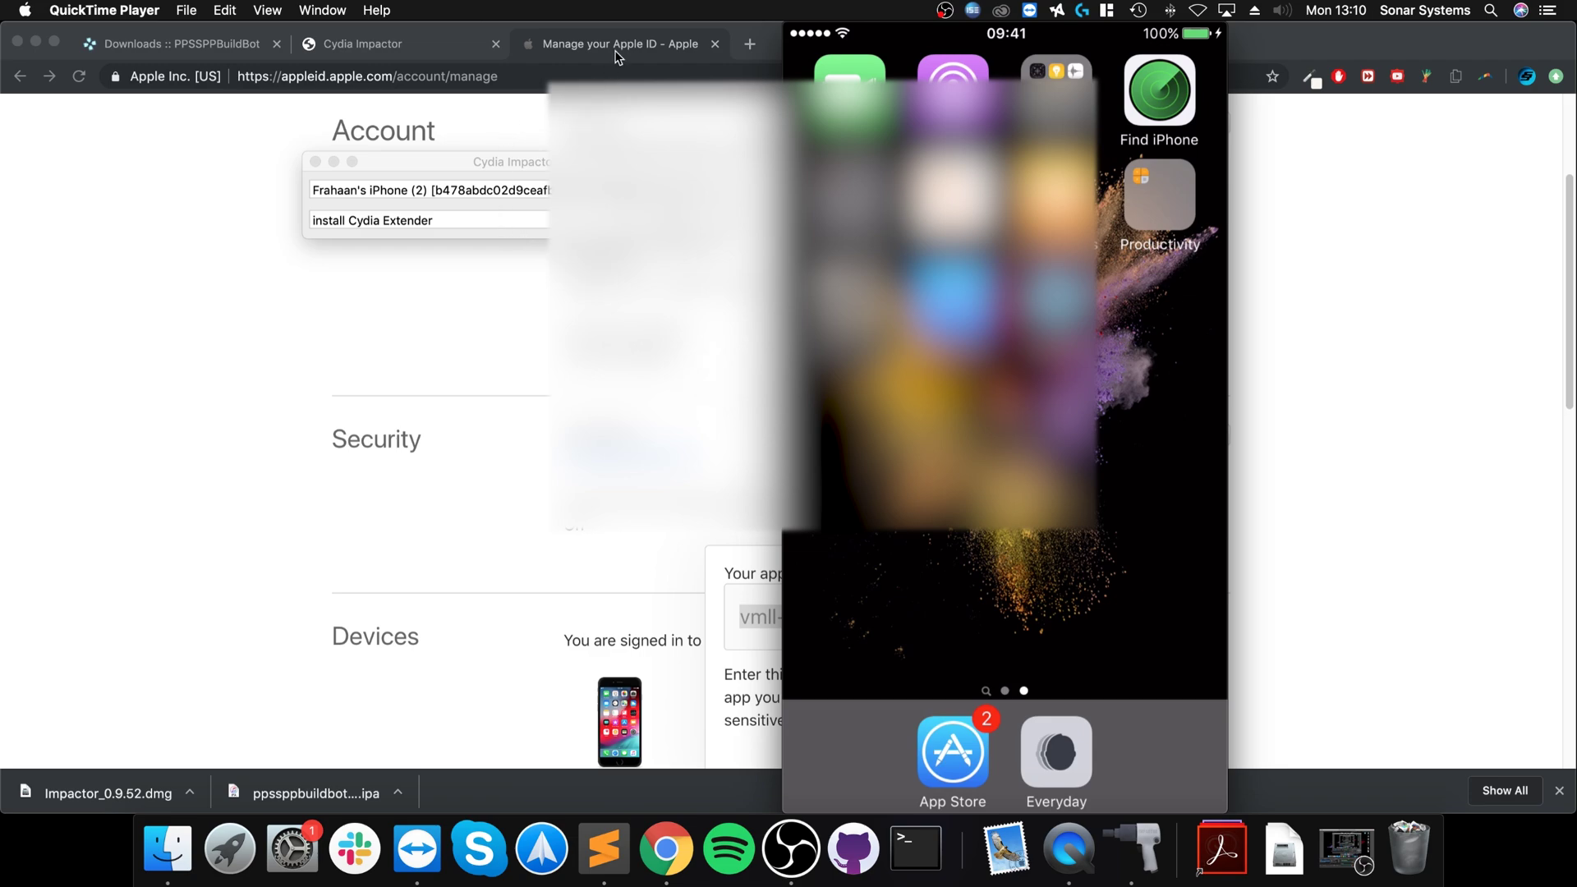
Close the Cydia Impactor window.
{"action": "left_click", "coordinate": [315, 161]}
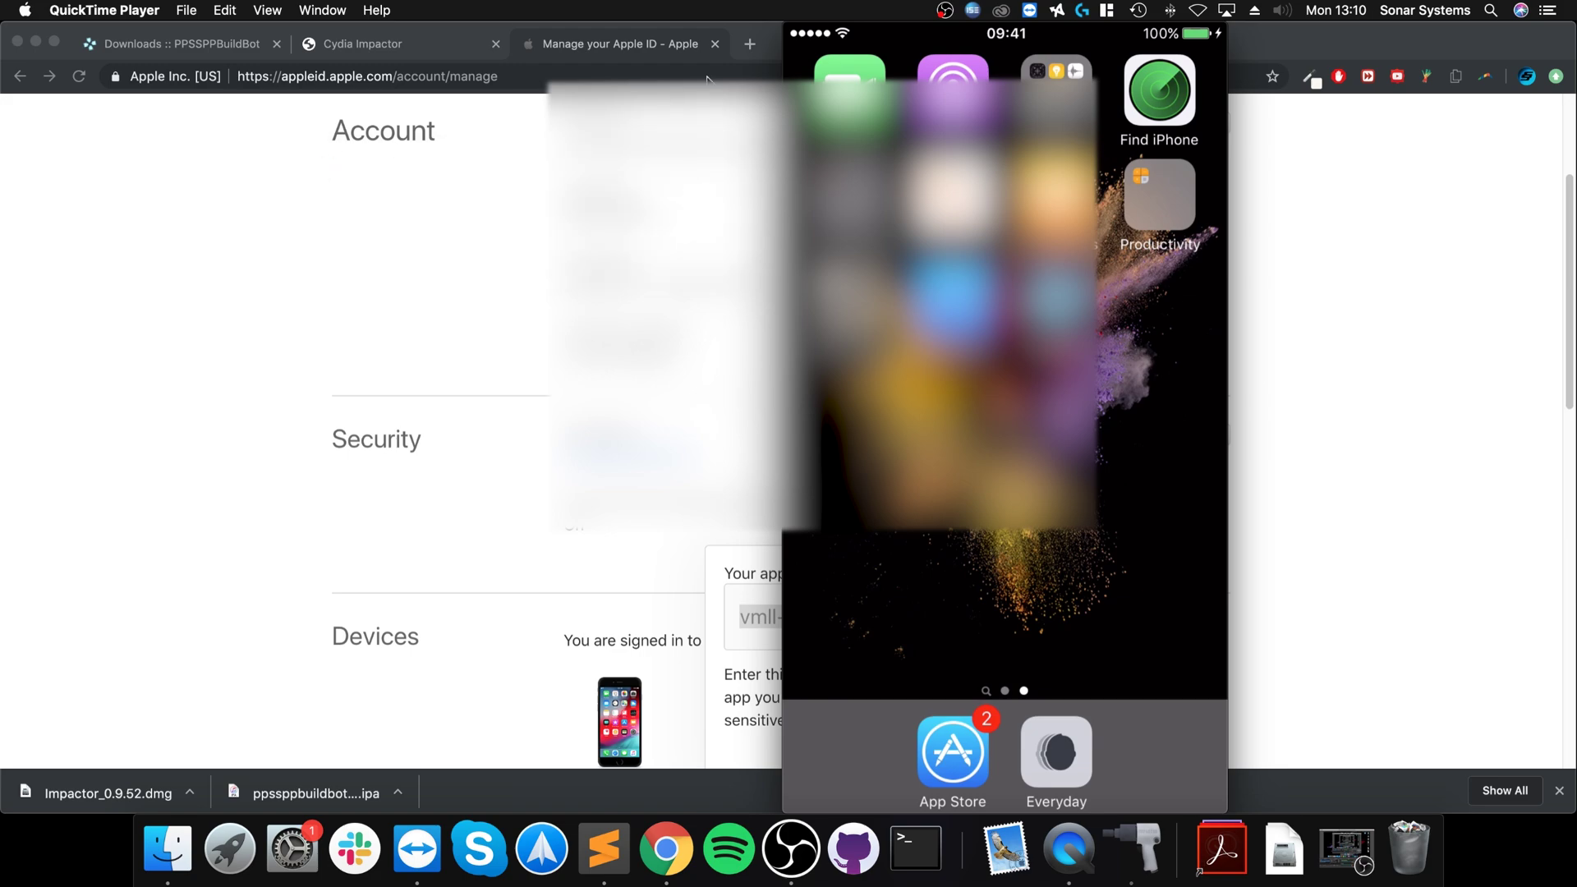
Load romsmania.cc in a new Chrome tab and open its Playstation Portable ROMs list.
{"action": "left_click", "coordinate": [697, 41]}
{"action": "left_click", "coordinate": [750, 45]}
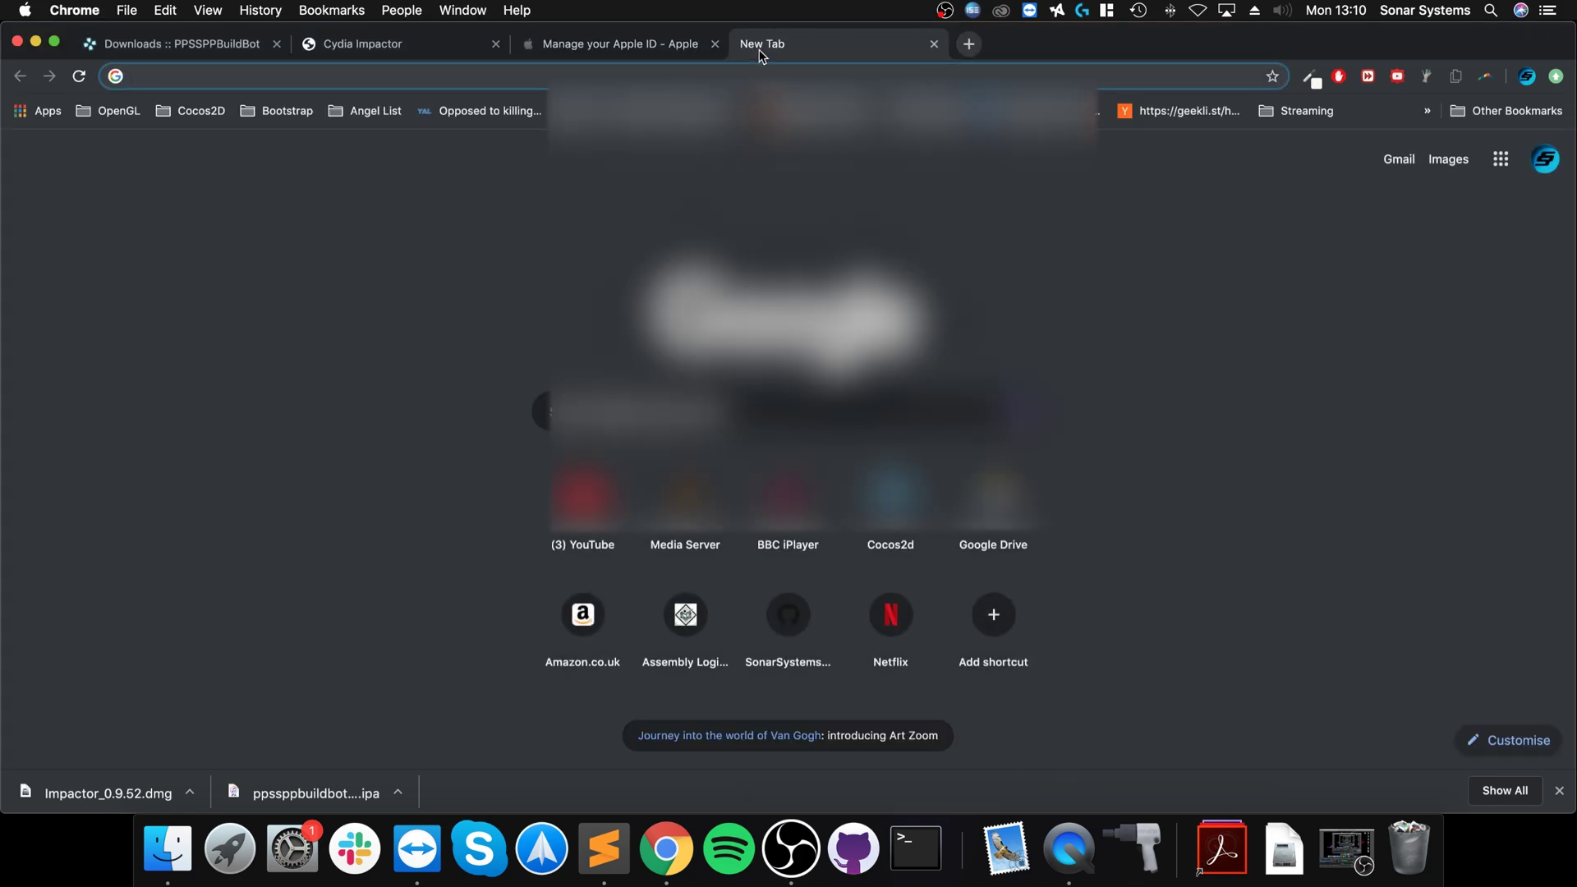
{"action": "type", "text": "romsm"}
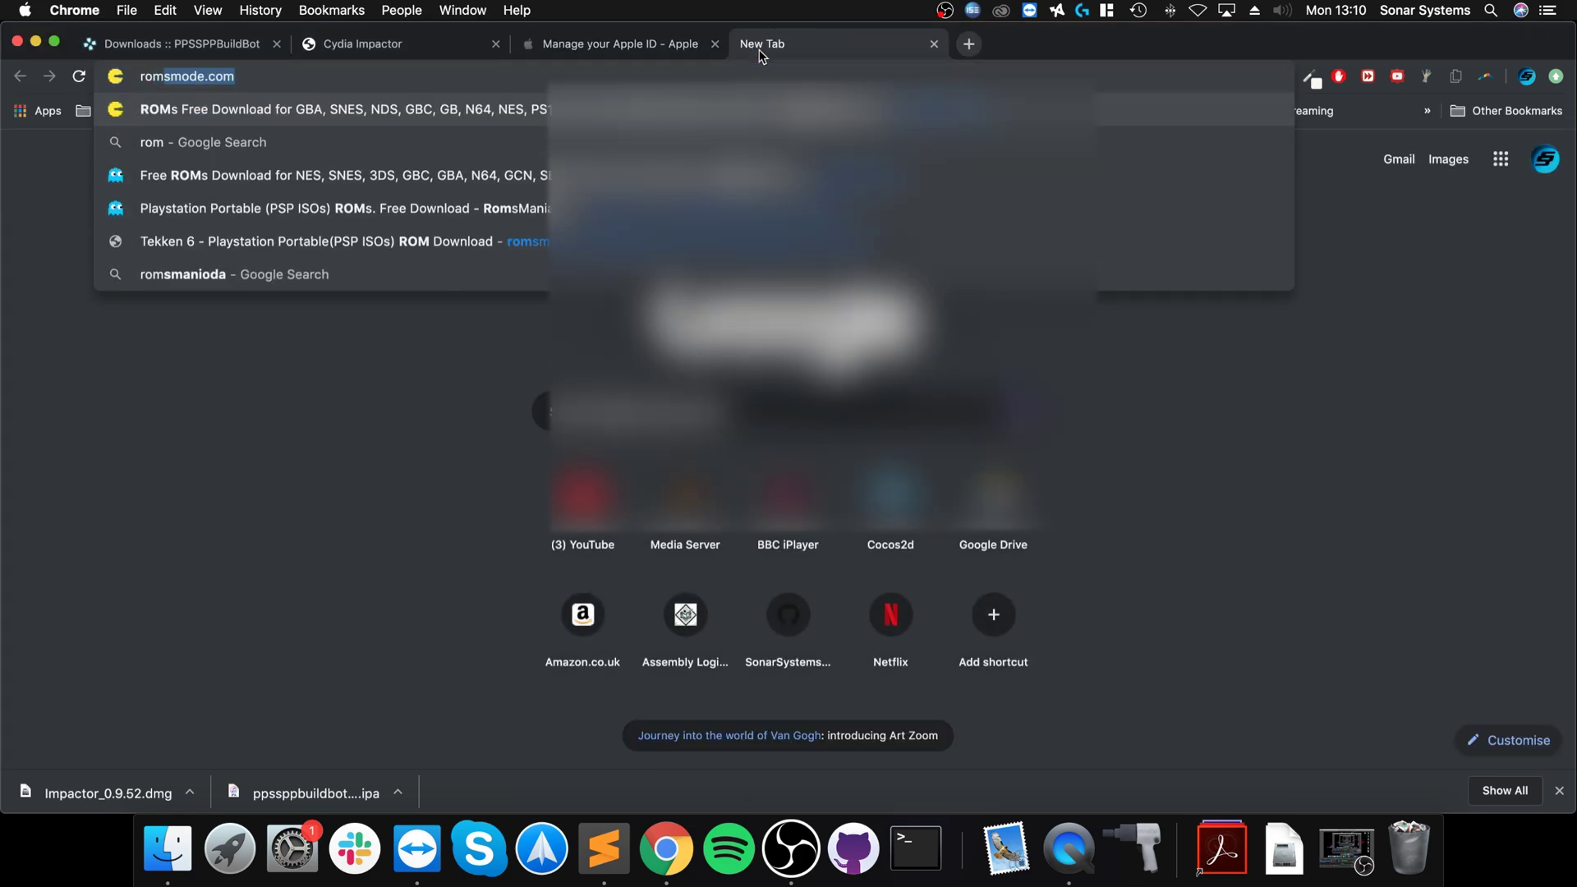
{"action": "type", "text": "ania"}
{"action": "key", "text": "BackSpace"}
{"action": "type", "text": "a.c"}
{"action": "key", "text": "Return"}
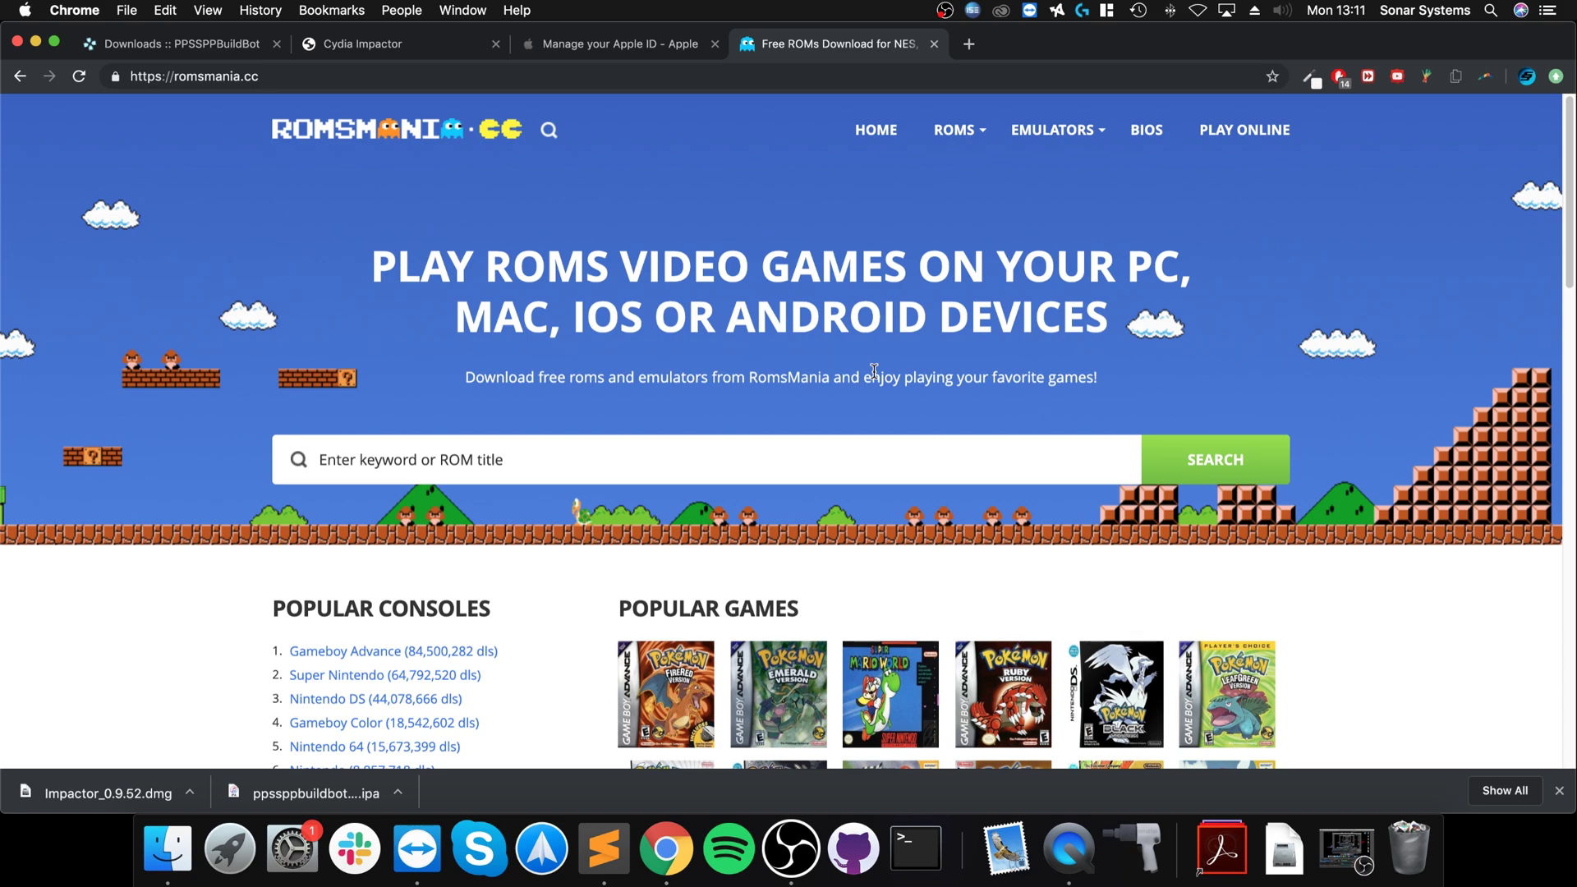
{"action": "scroll", "coordinate": [739, 394], "scroll_direction": "down", "scroll_amount": 3}
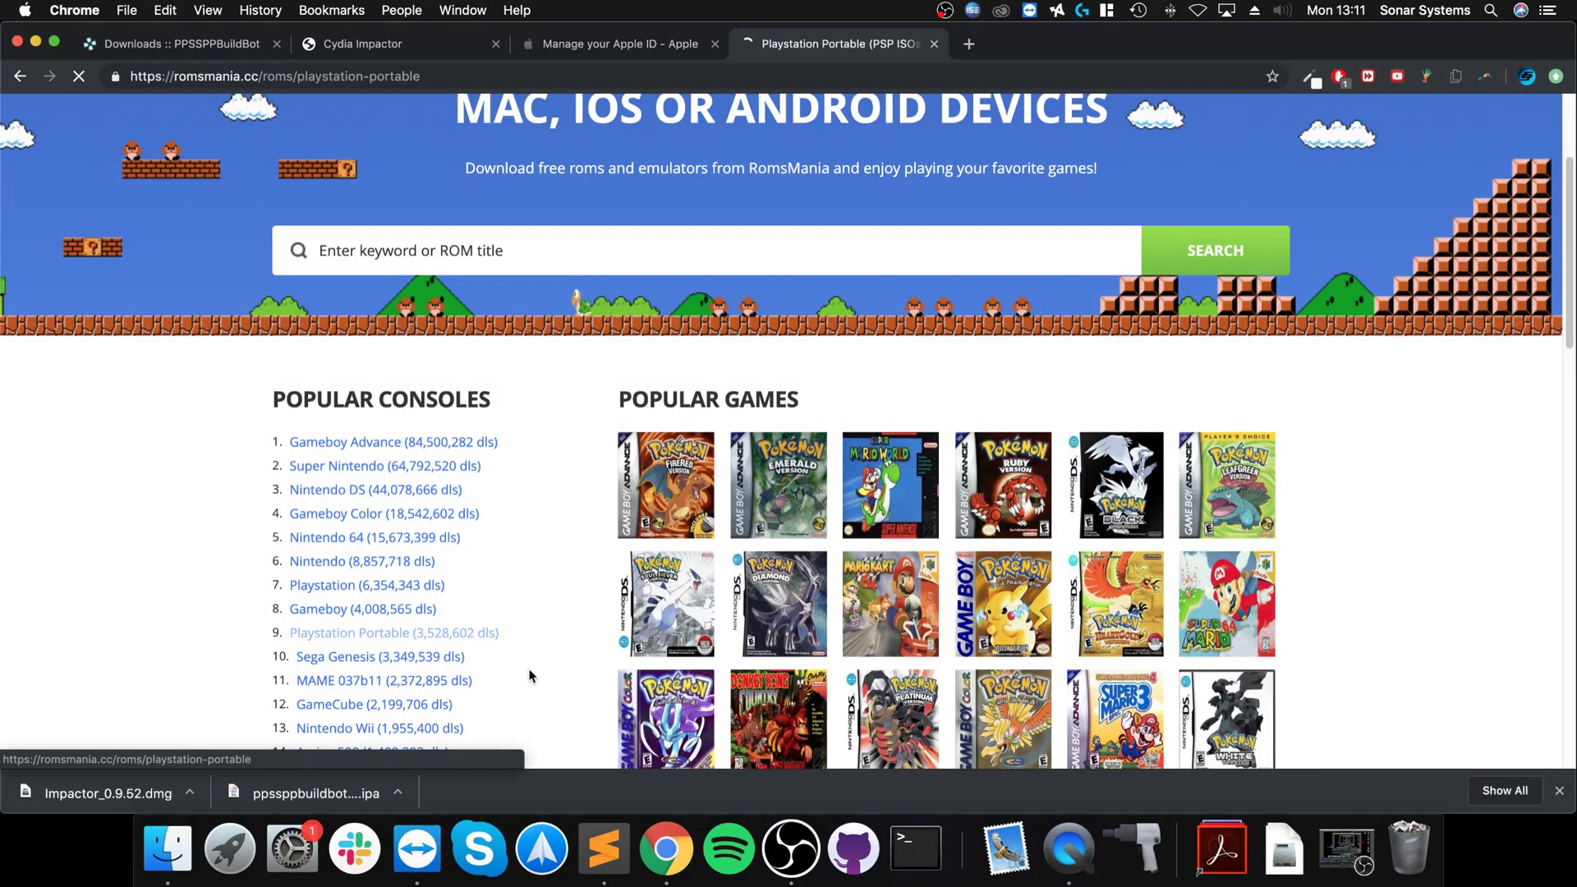
{"action": "left_click", "coordinate": [469, 627]}
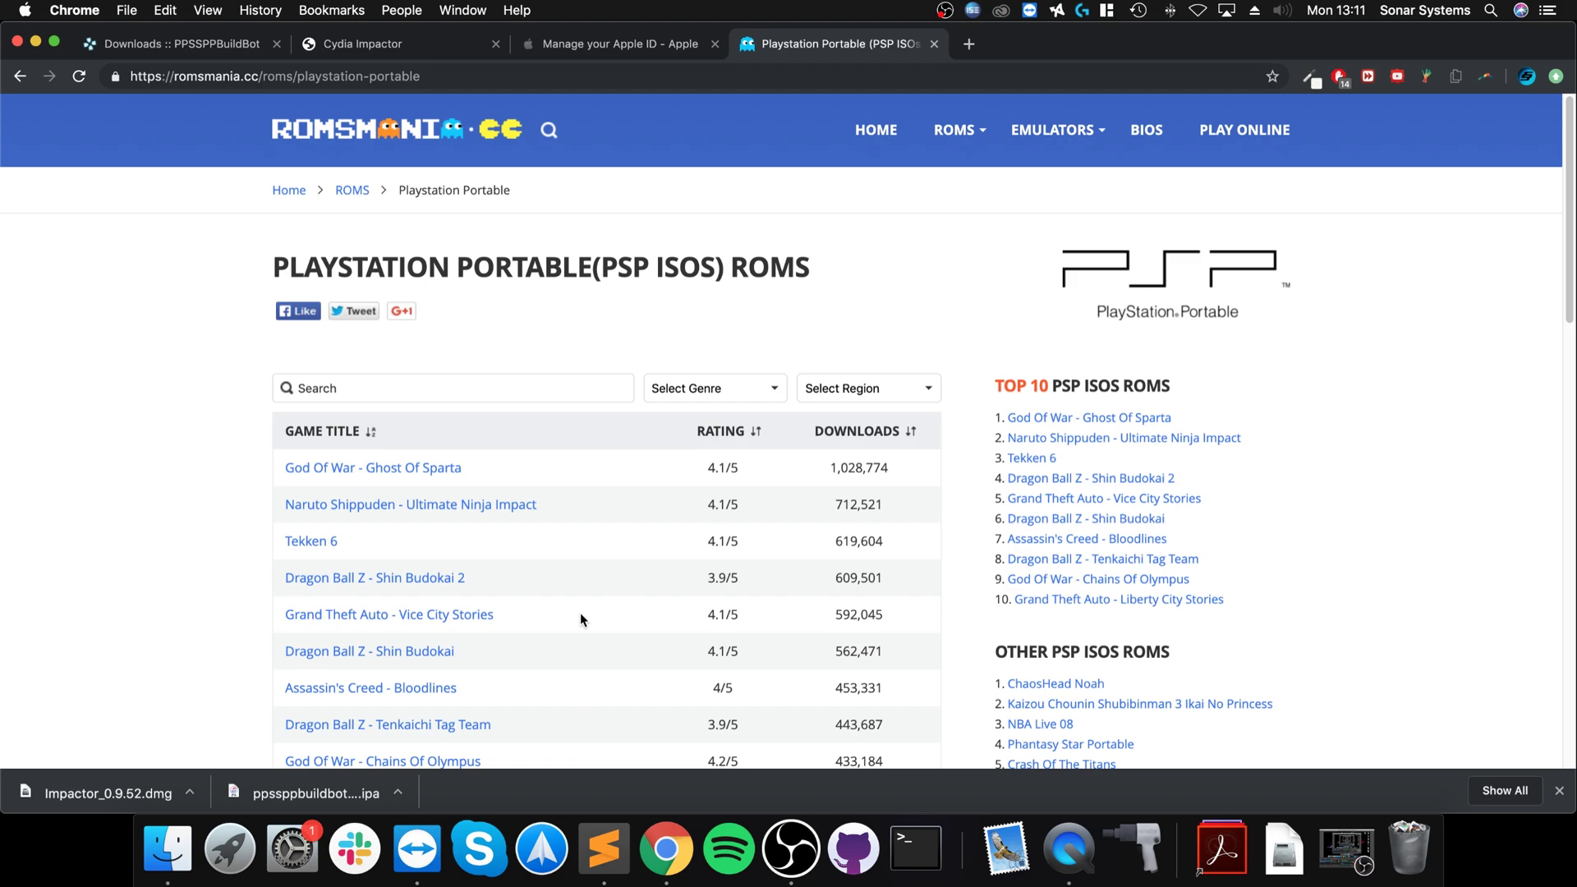
Start downloading the Tekken 6 ROM from its page, then cancel the zip download.
{"action": "left_click", "coordinate": [310, 542]}
{"action": "left_click", "coordinate": [814, 597]}
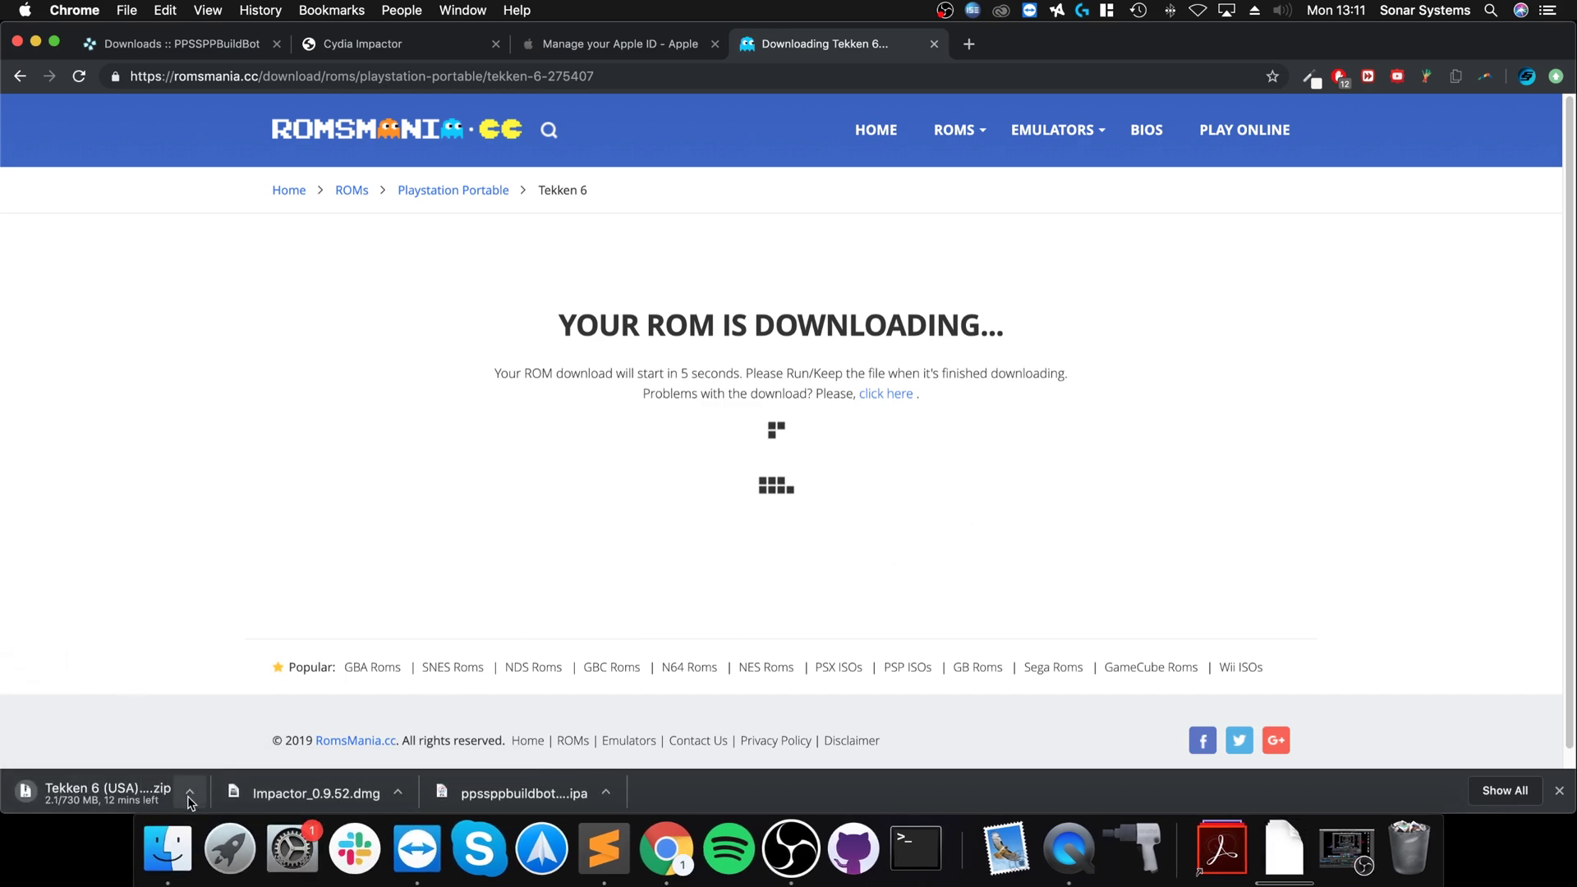
{"action": "right_click", "coordinate": [88, 786]}
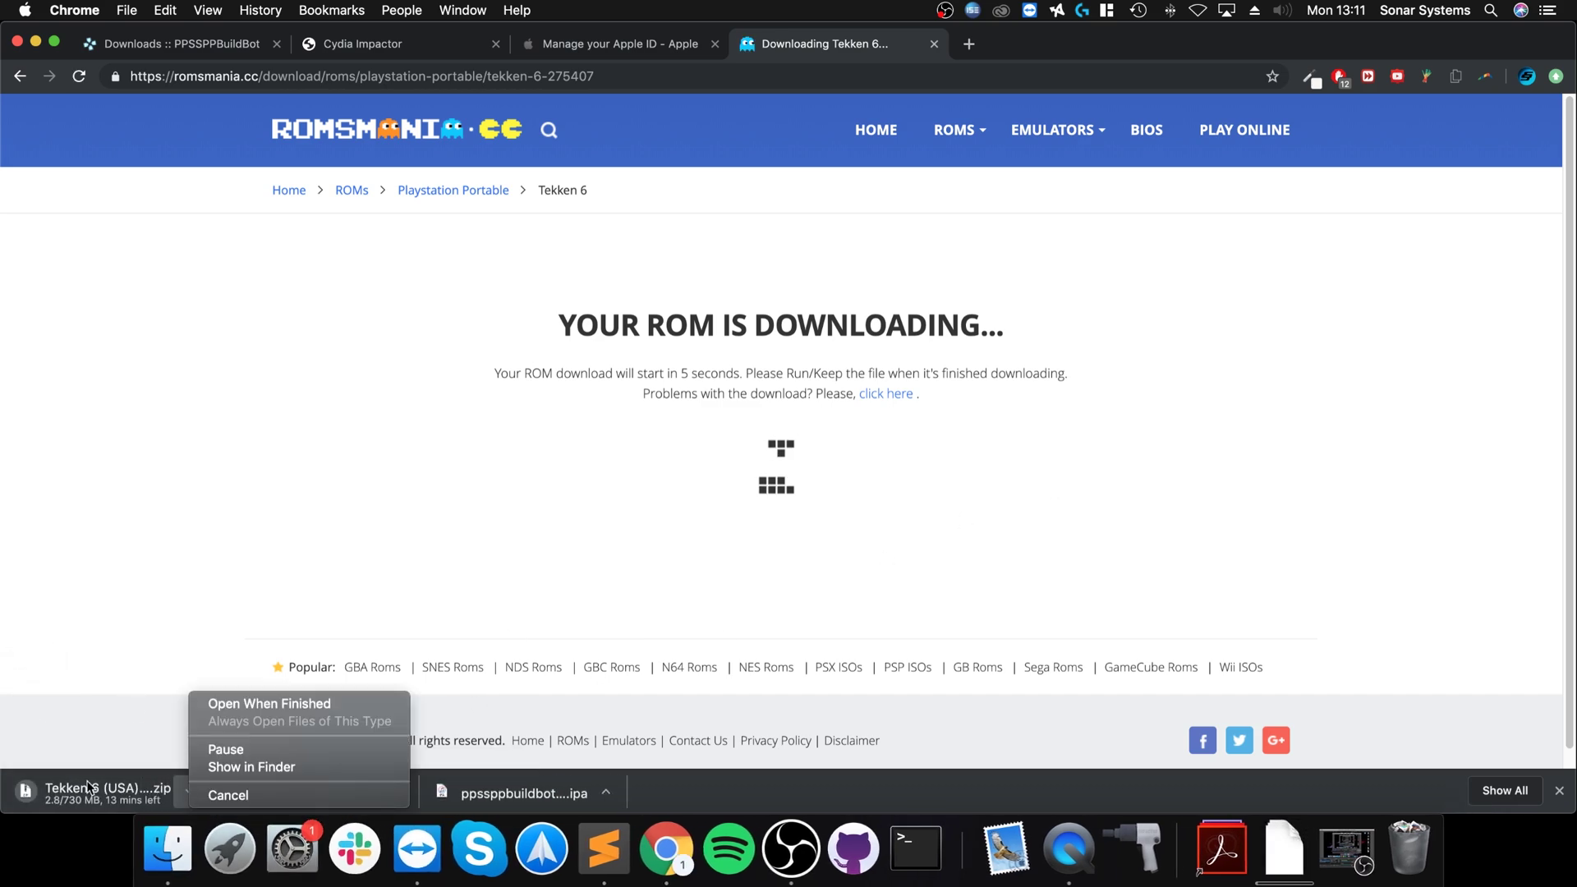
{"action": "left_click", "coordinate": [219, 791]}
Close the Manage your Apple ID tab so the Cydia Impactor page shows.
{"action": "key", "text": "ctrl+alt+Left"}
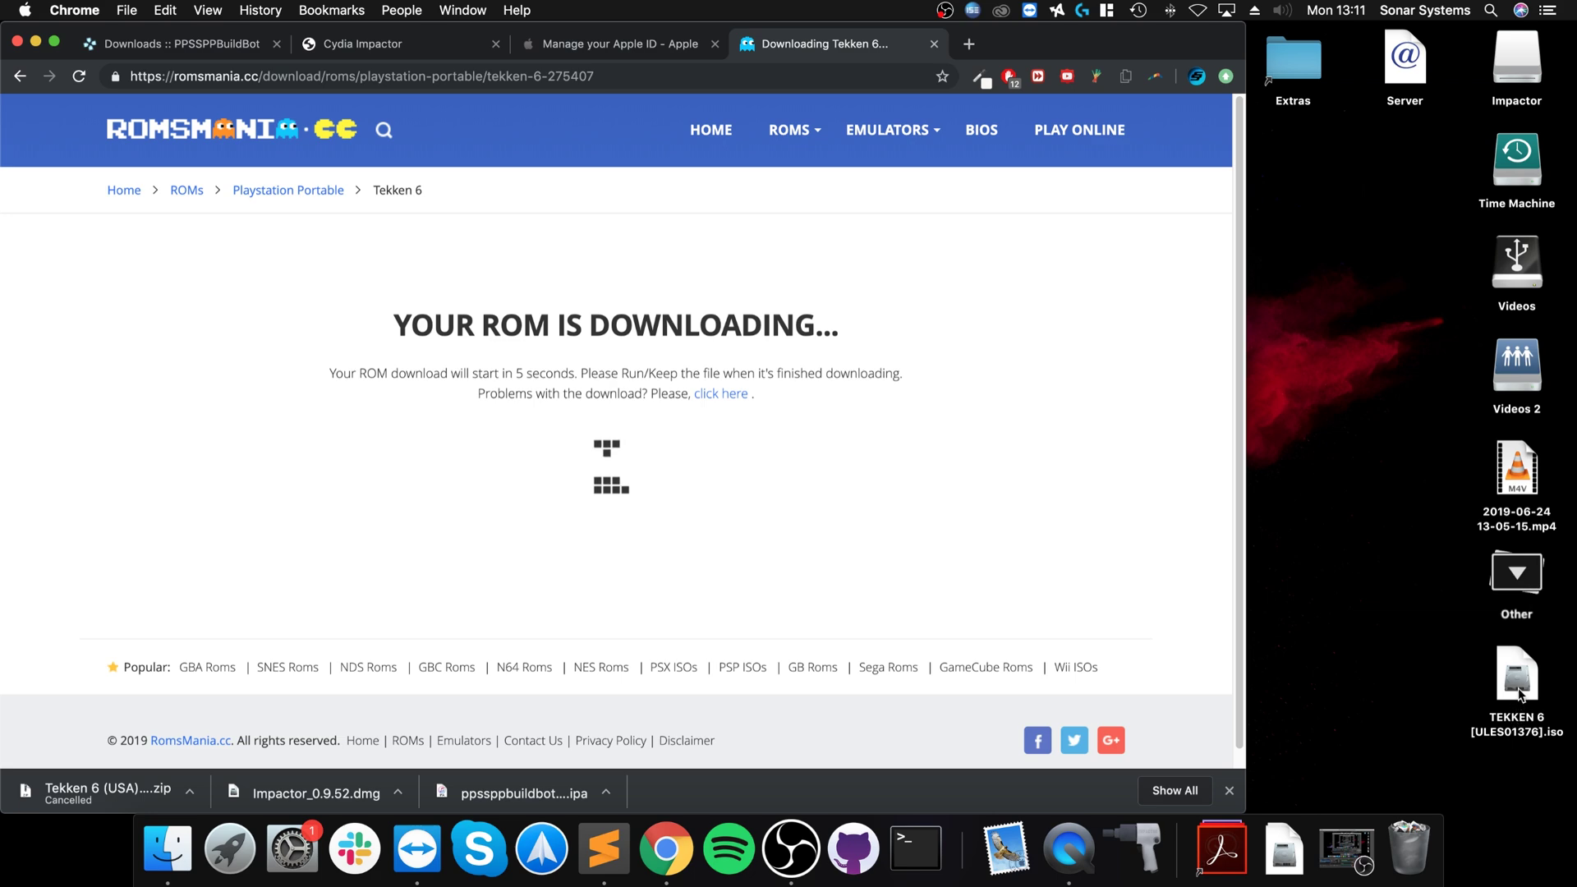
{"action": "key", "text": "super+w"}
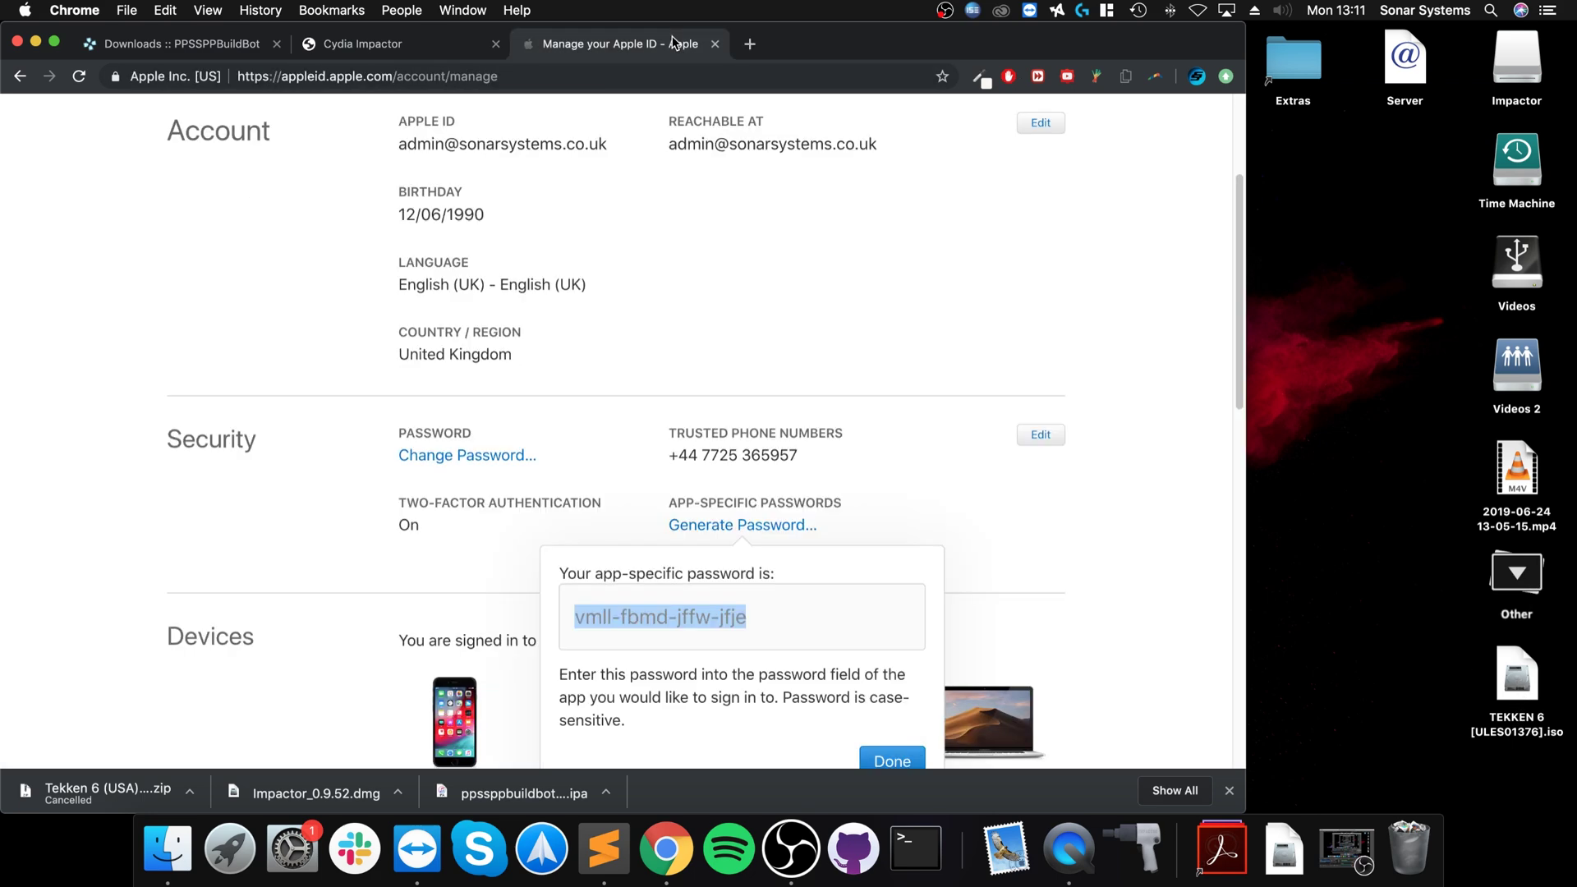
{"action": "key", "text": "super+w"}
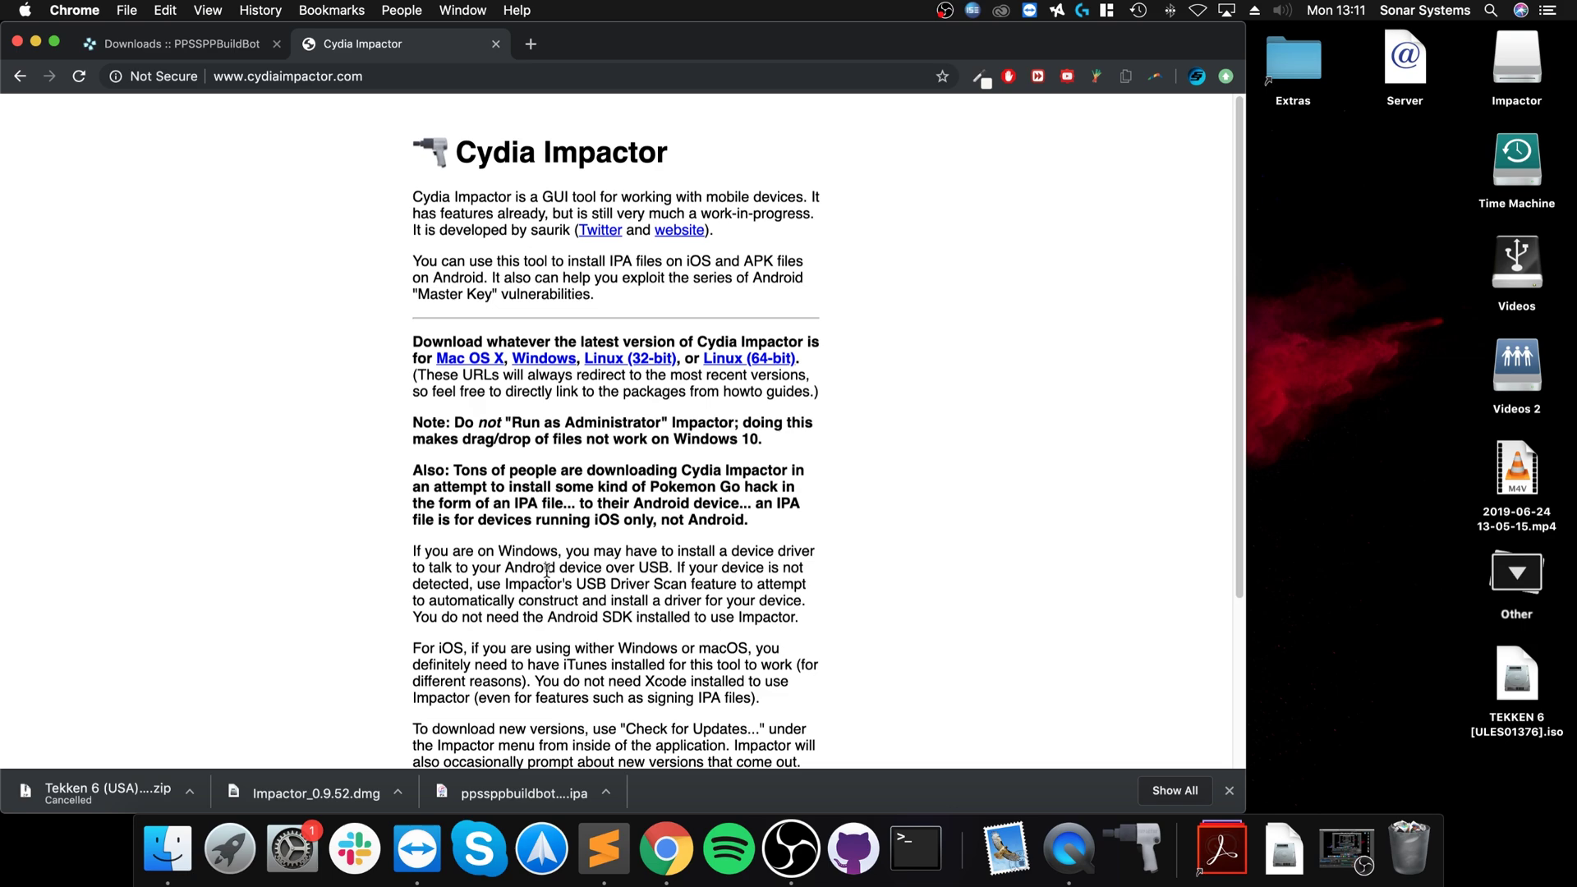
Launch iTunes, open the connected iPhone's summary and cancel the software update offer.
{"action": "key", "text": "super+space"}
{"action": "type", "text": "itunes"}
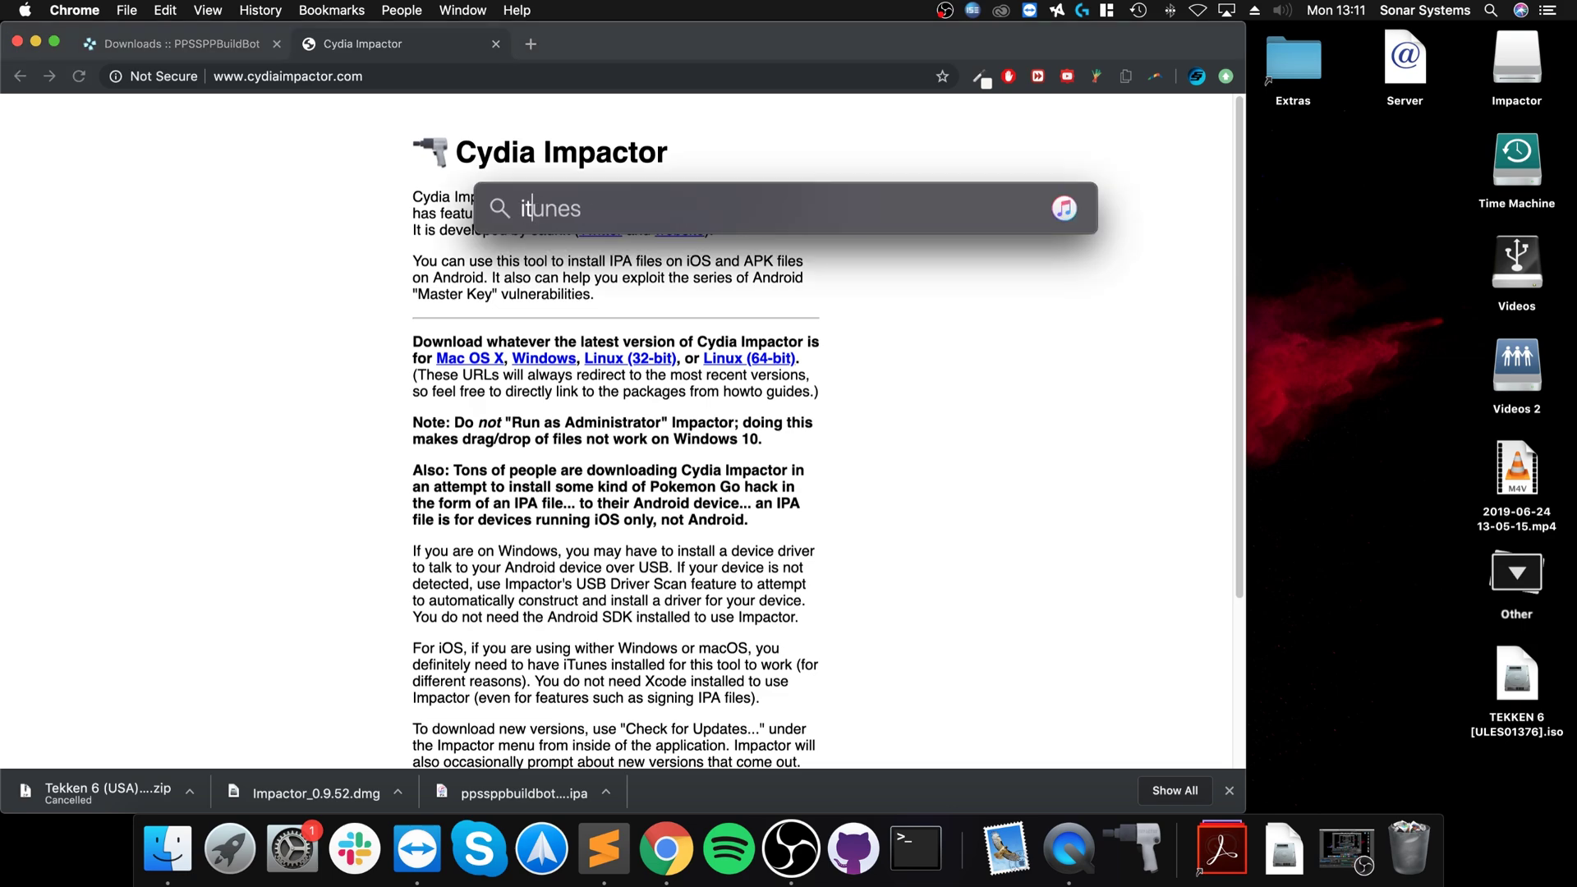
{"action": "key", "text": "Return"}
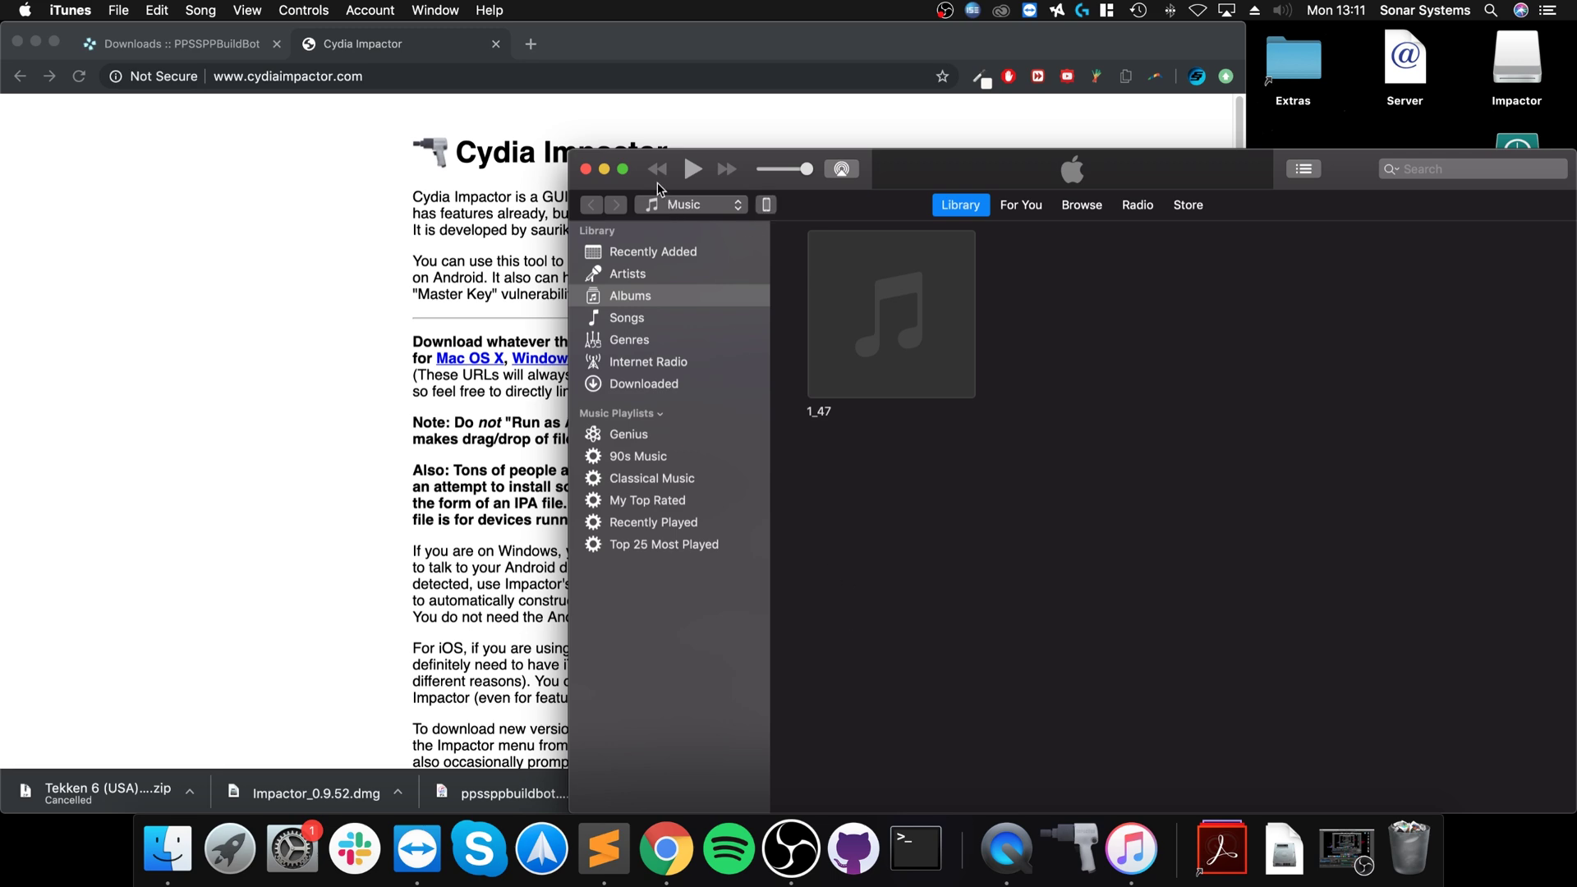
{"action": "left_click", "coordinate": [769, 205]}
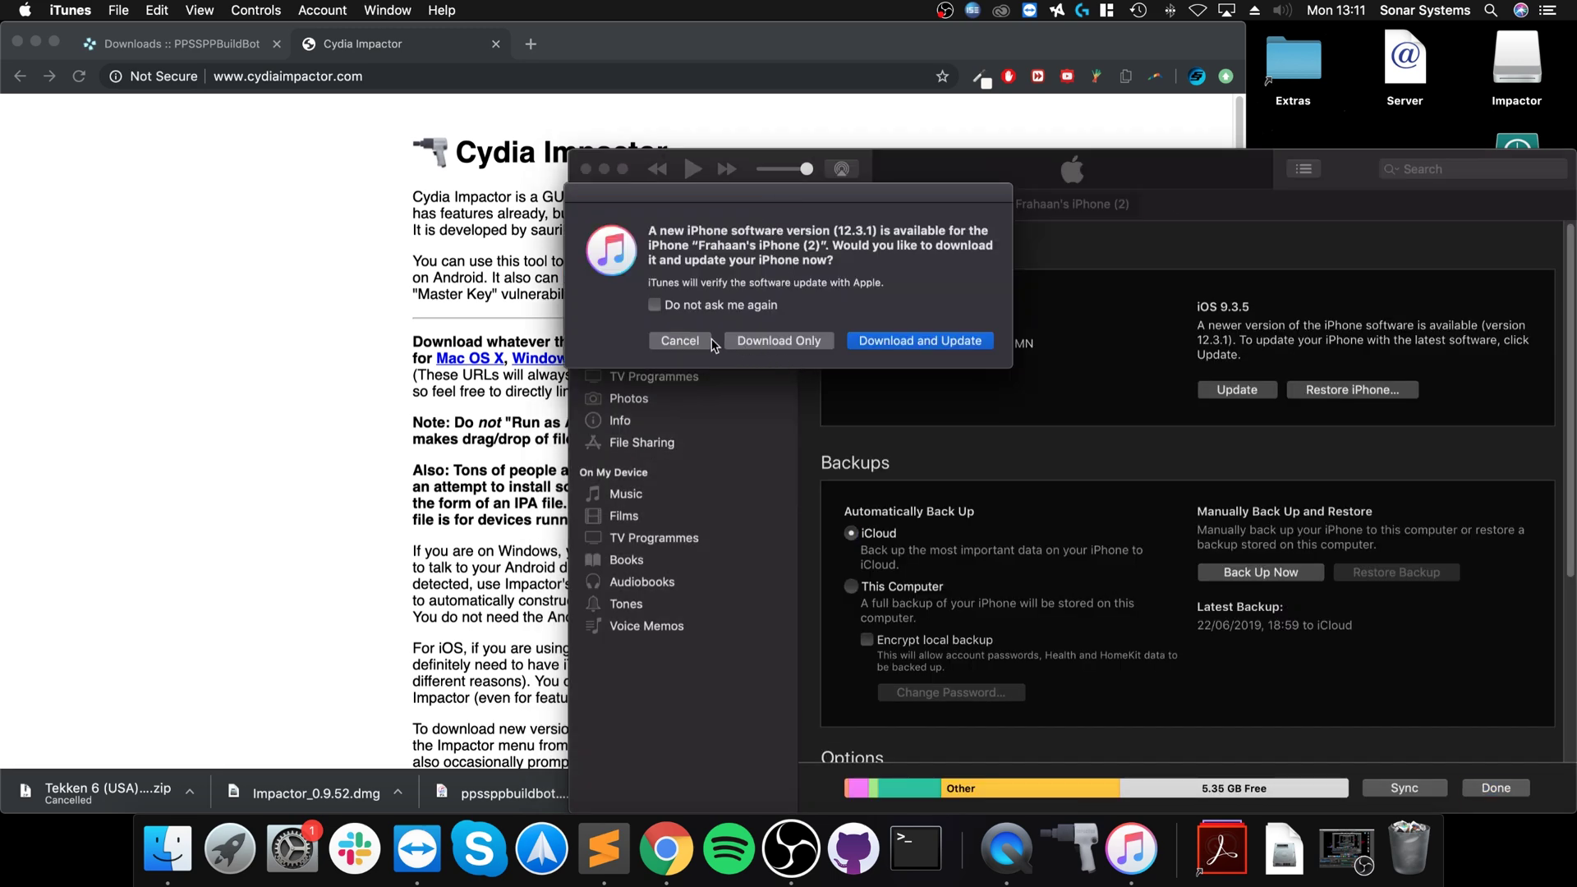
{"action": "left_click", "coordinate": [696, 345]}
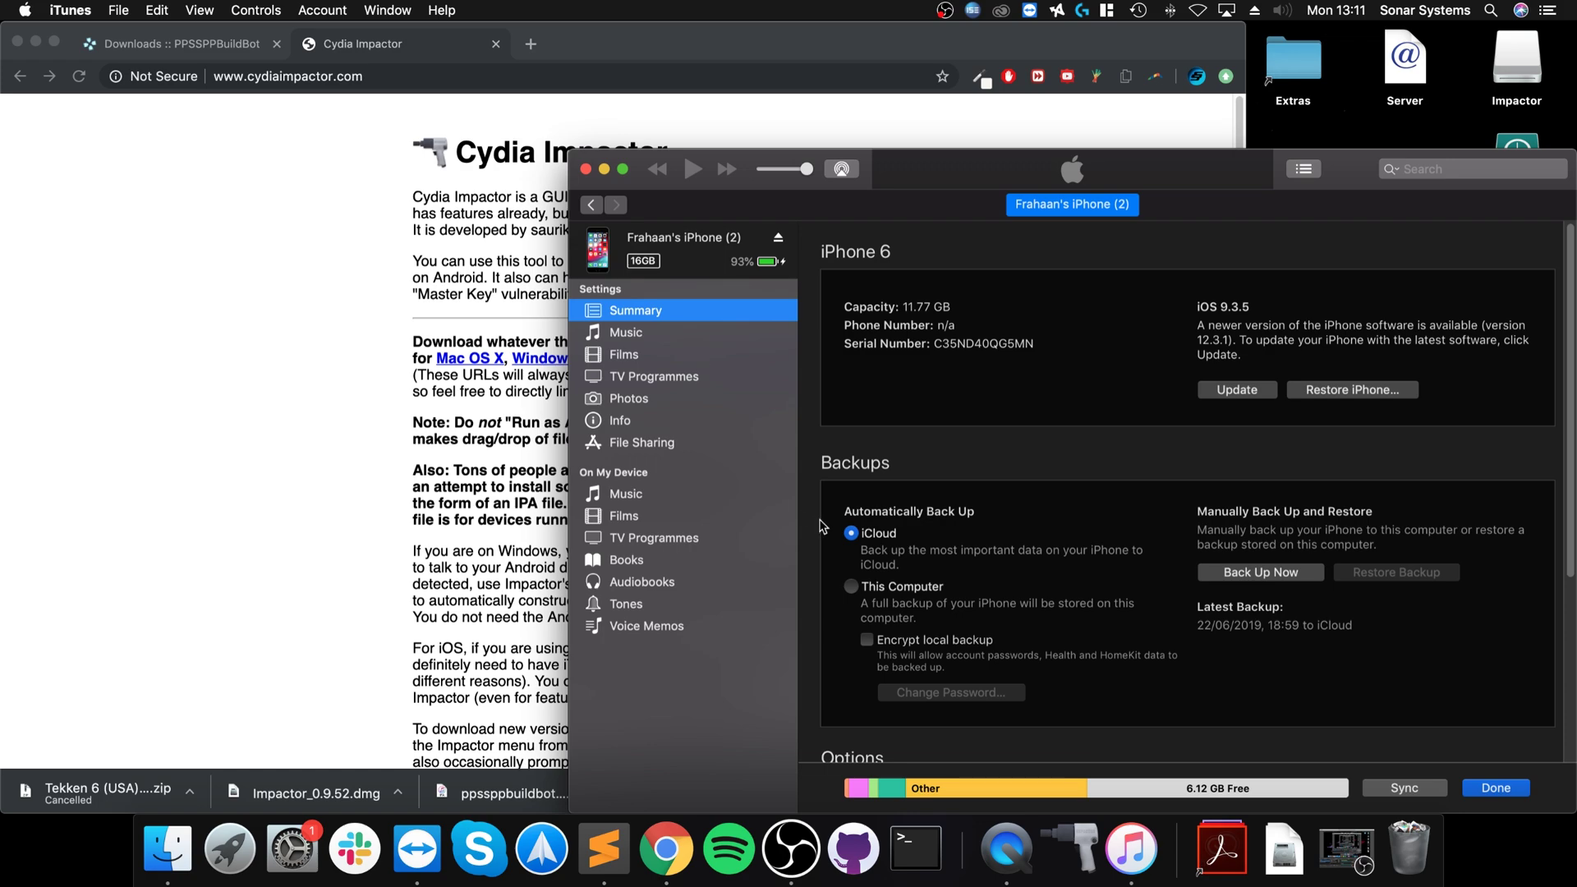
Add the Desktop's TEKKEN 6 [ULES01376].iso to PPSSPP's file-sharing documents.
{"action": "left_click", "coordinate": [639, 444]}
{"action": "left_click", "coordinate": [929, 392]}
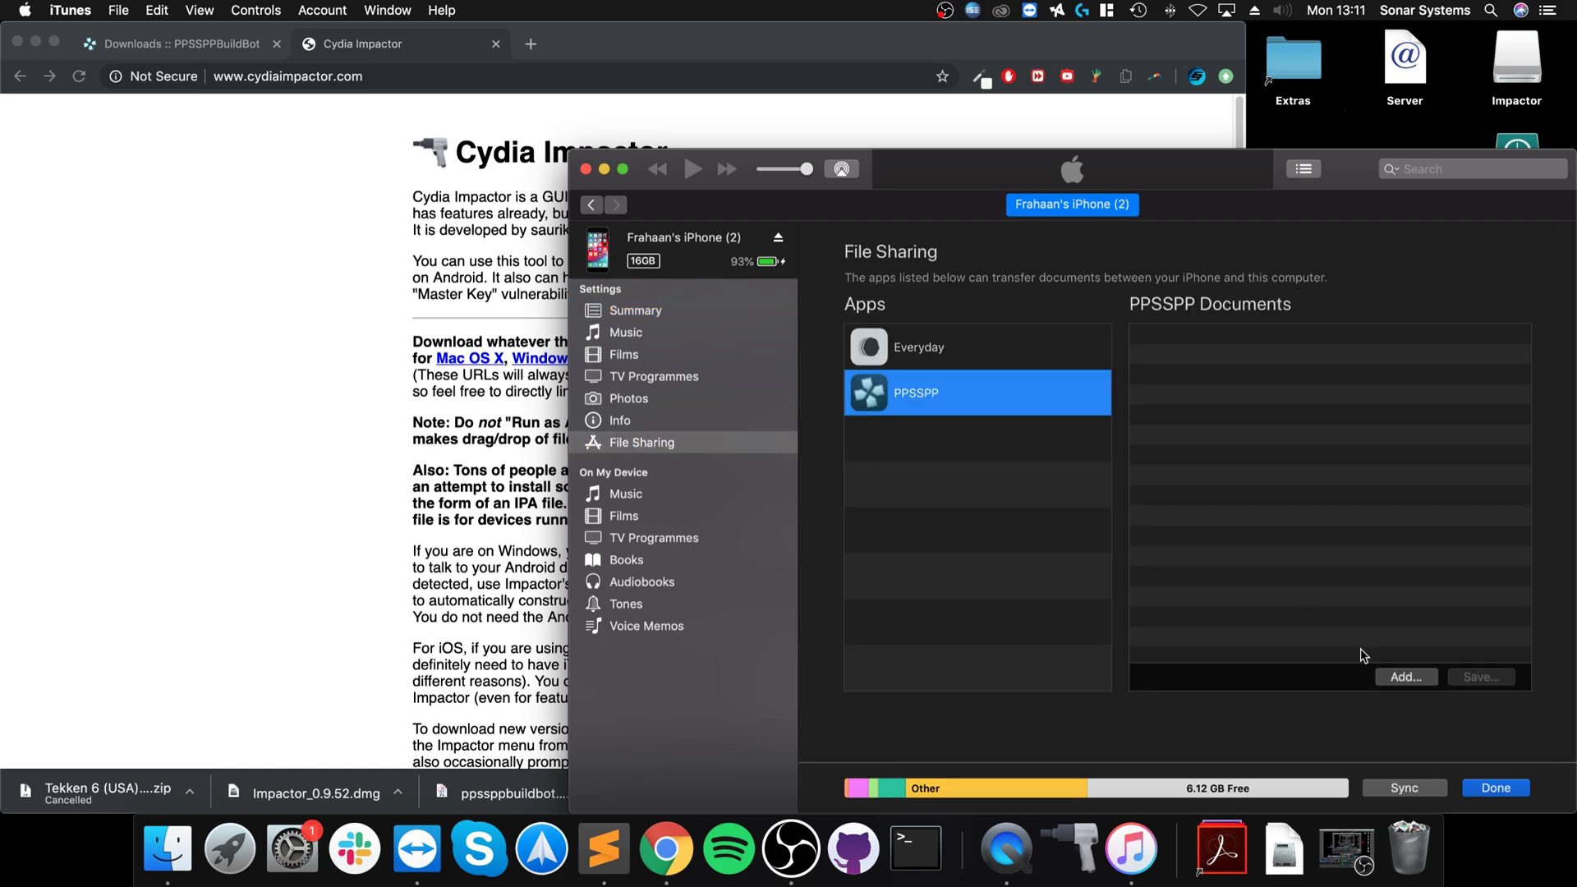
{"action": "left_click", "coordinate": [1398, 678]}
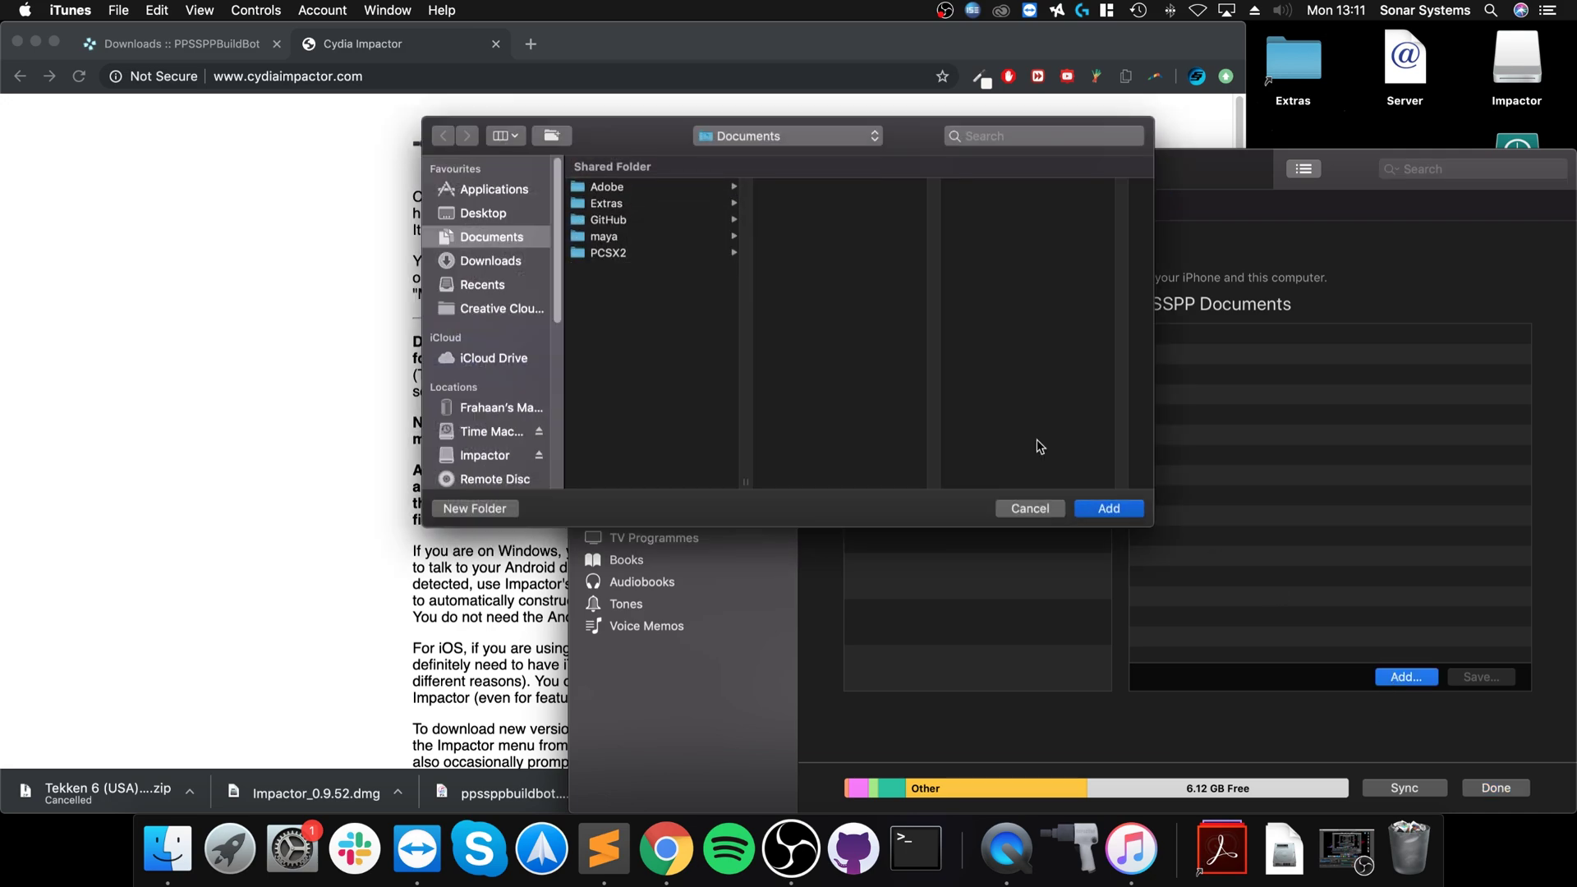
{"action": "left_click", "coordinate": [514, 218]}
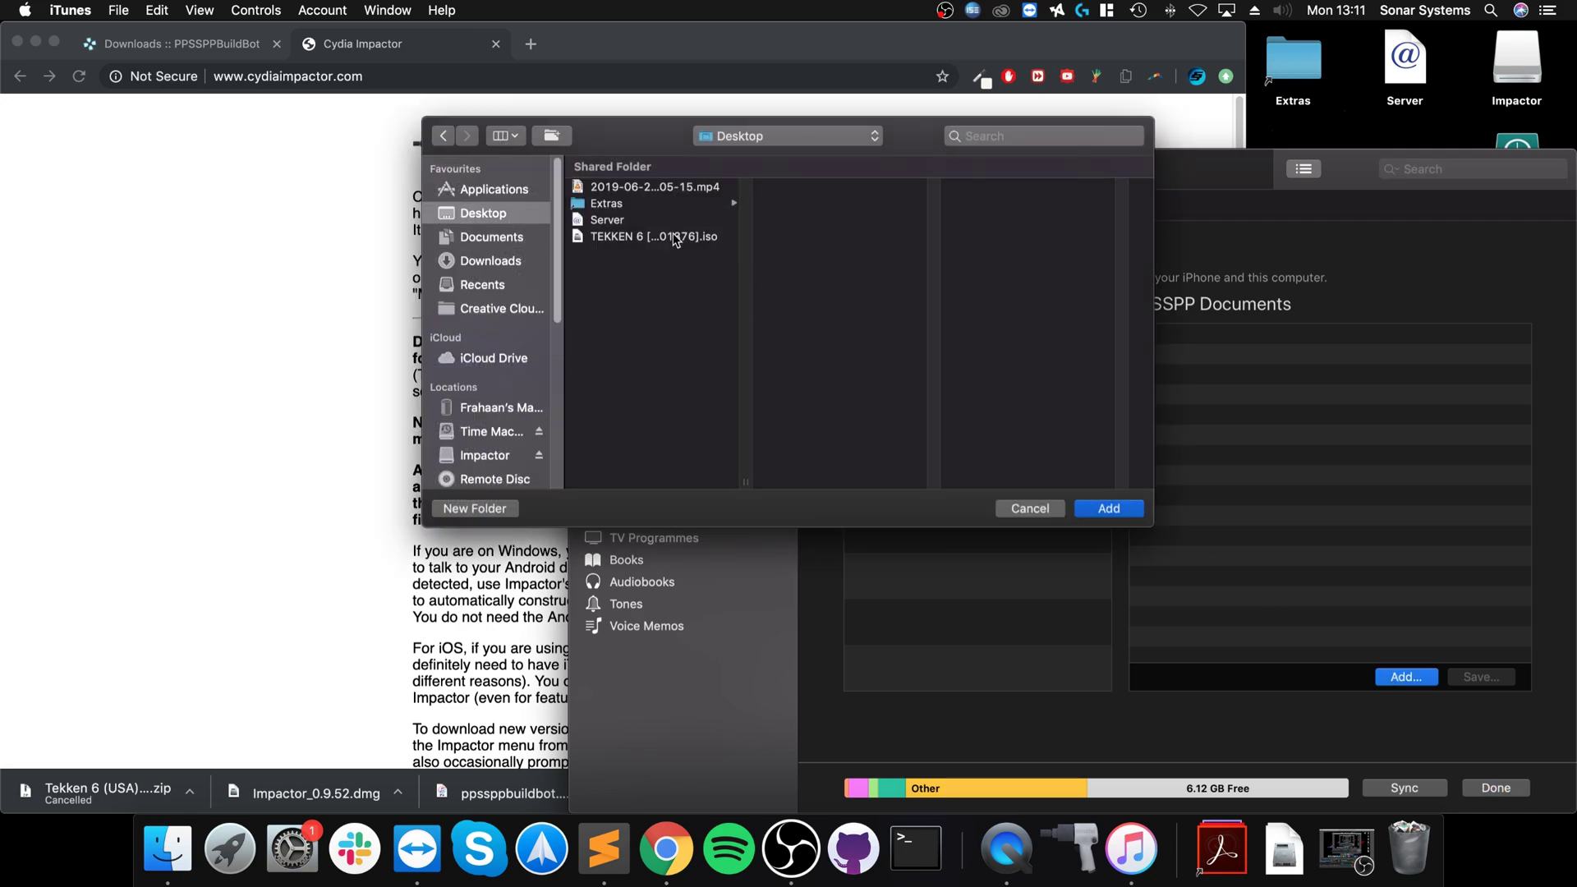
{"action": "left_click", "coordinate": [679, 237]}
{"action": "key", "text": "Return"}
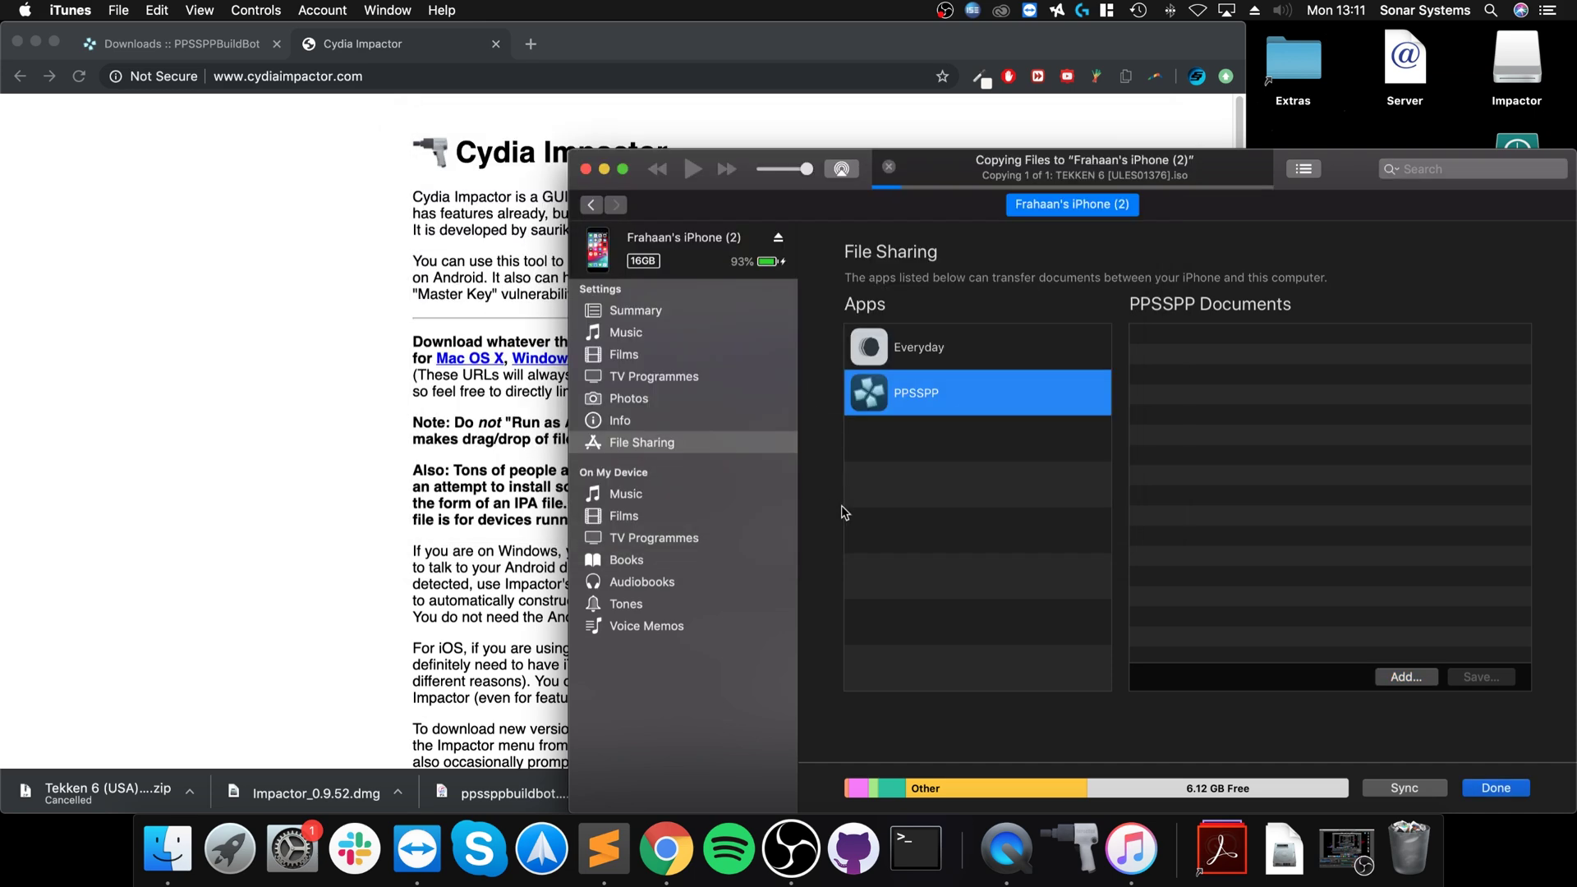
{"action": "left_click", "coordinate": [1039, 824]}
Move the QuickTime iPhone mirror window to the left while the 816 MB copy finishes.
{"action": "left_click_drag", "start_coordinate": [1024, 26], "coordinate": [452, 29]}
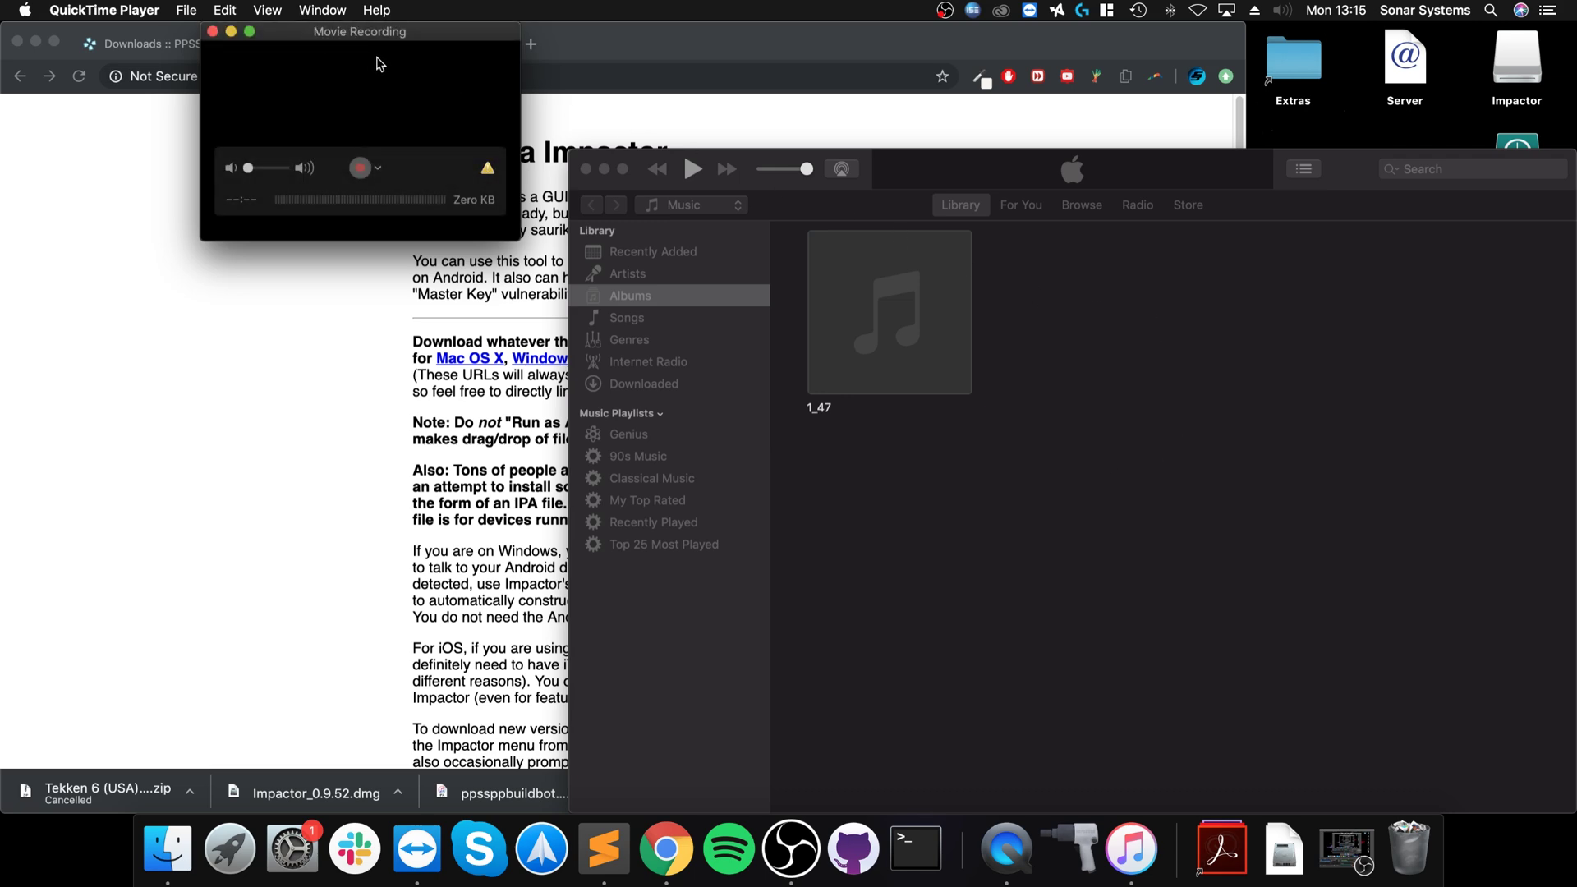
Select the iPhone as QuickTime's recording camera and bring iTunes to the front.
{"action": "left_click", "coordinate": [378, 169]}
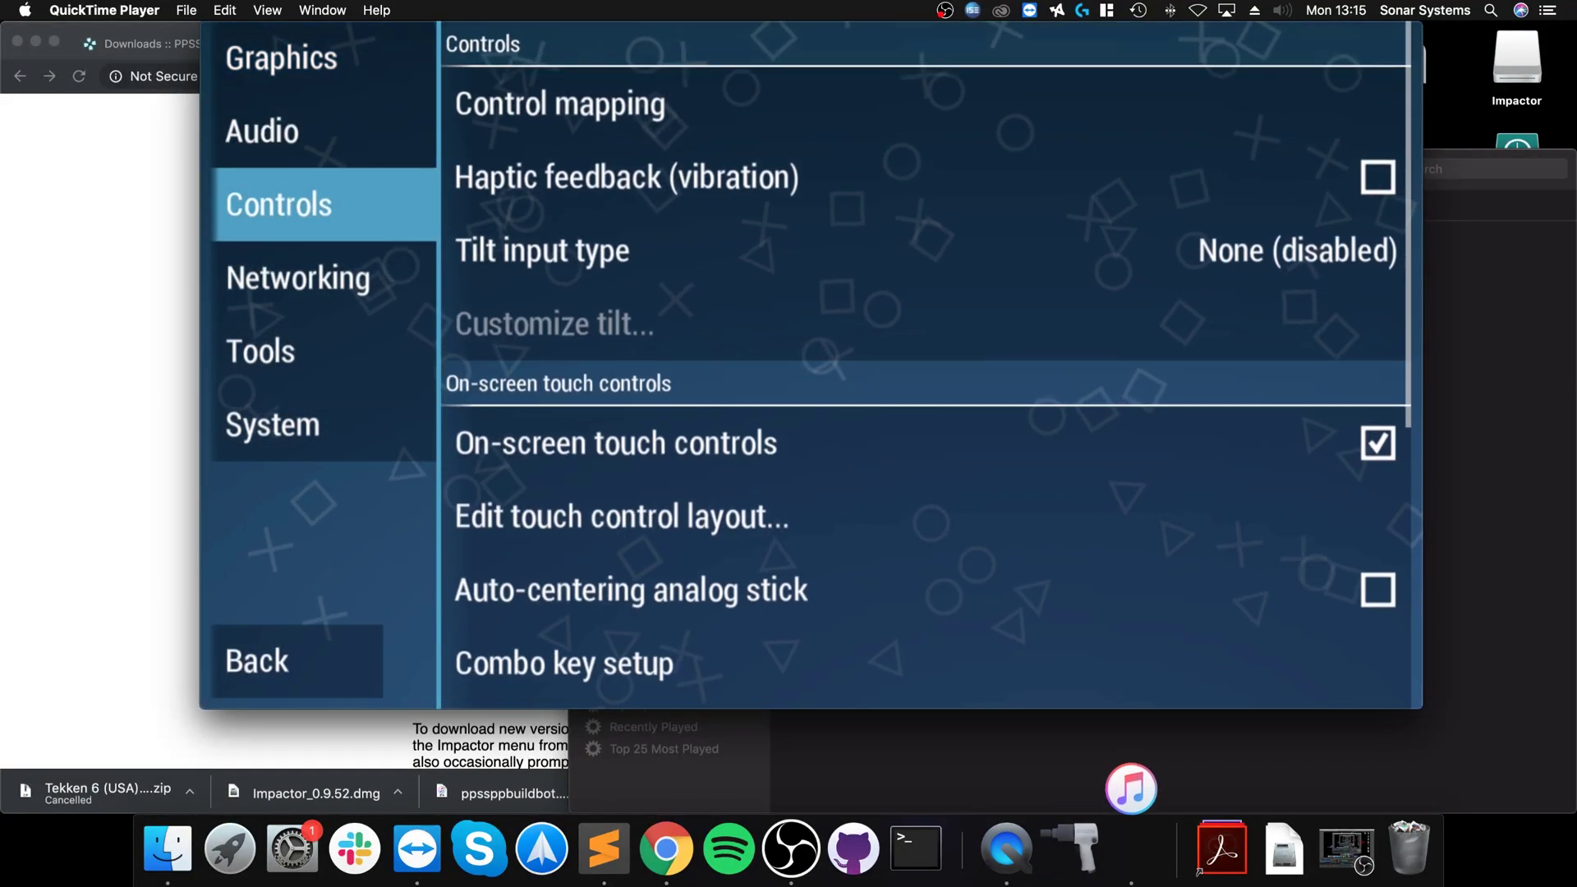
{"action": "mouse_move", "coordinate": [851, 463]}
{"action": "left_click", "coordinate": [1131, 848]}
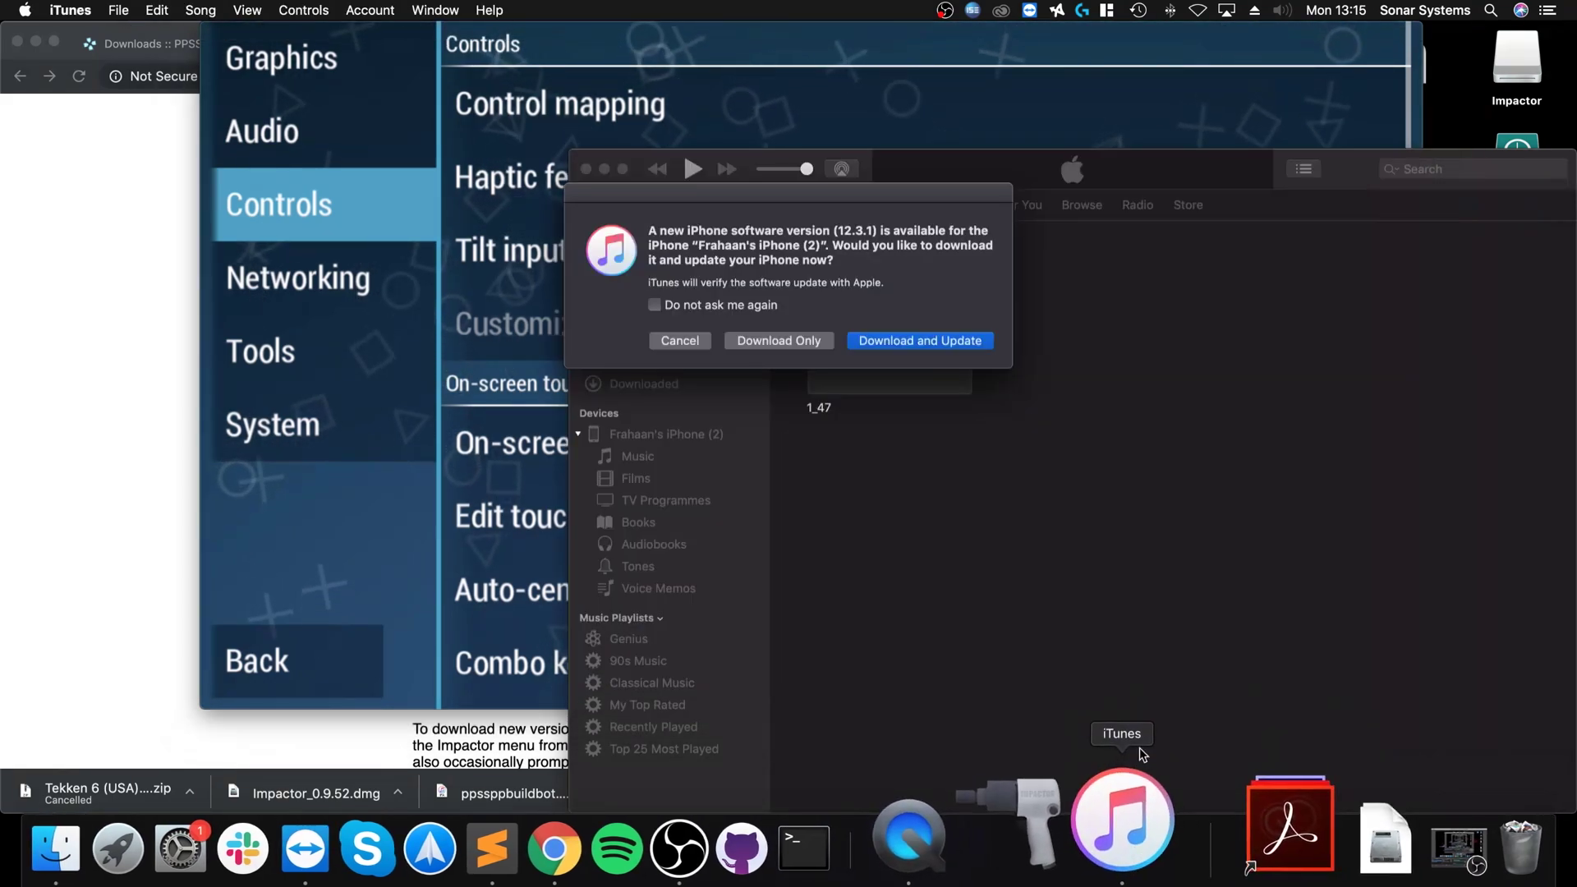
Cancel iTunes' iPhone update prompt and hide iTunes to reveal the phone mirror.
{"action": "left_click", "coordinate": [681, 341]}
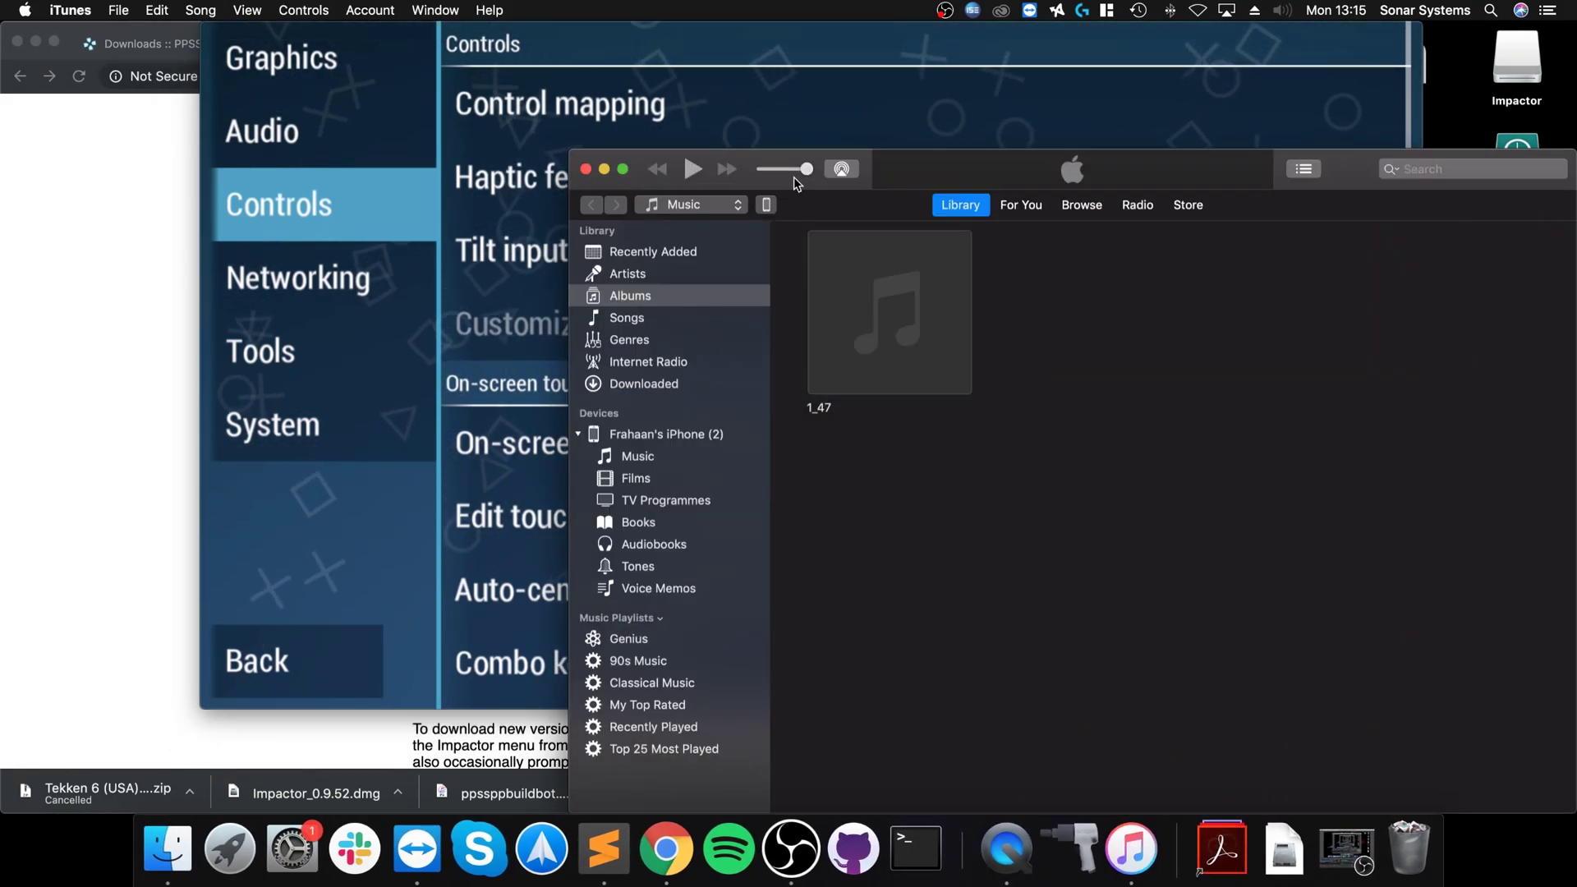
{"action": "key", "text": "super+h"}
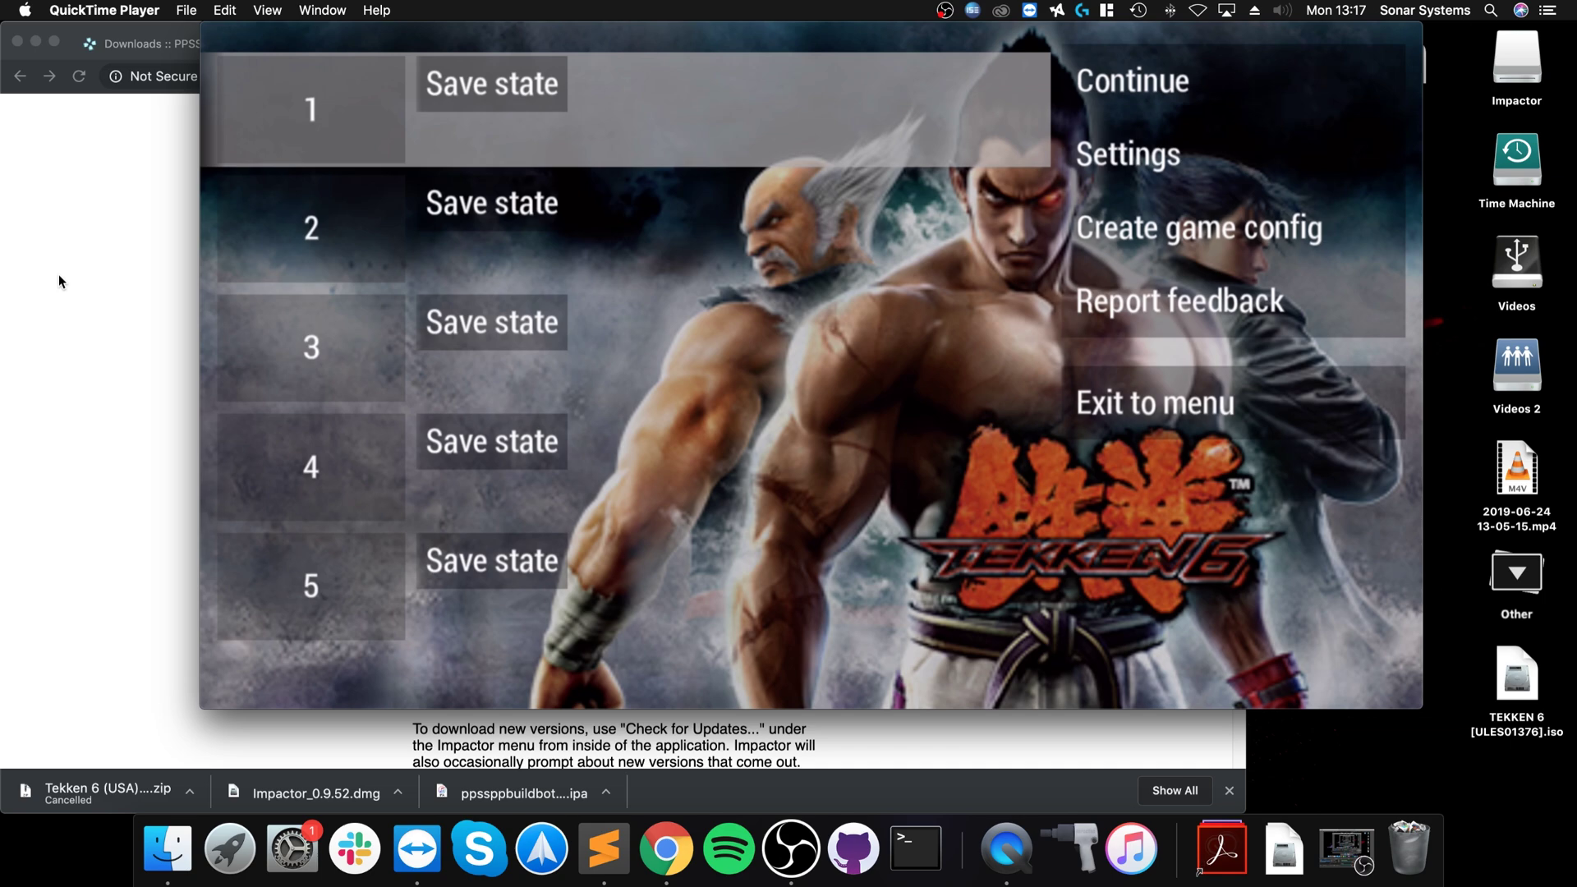
Choose Exit to menu from the paused Tekken 6 game.
{"action": "key", "text": "Return"}
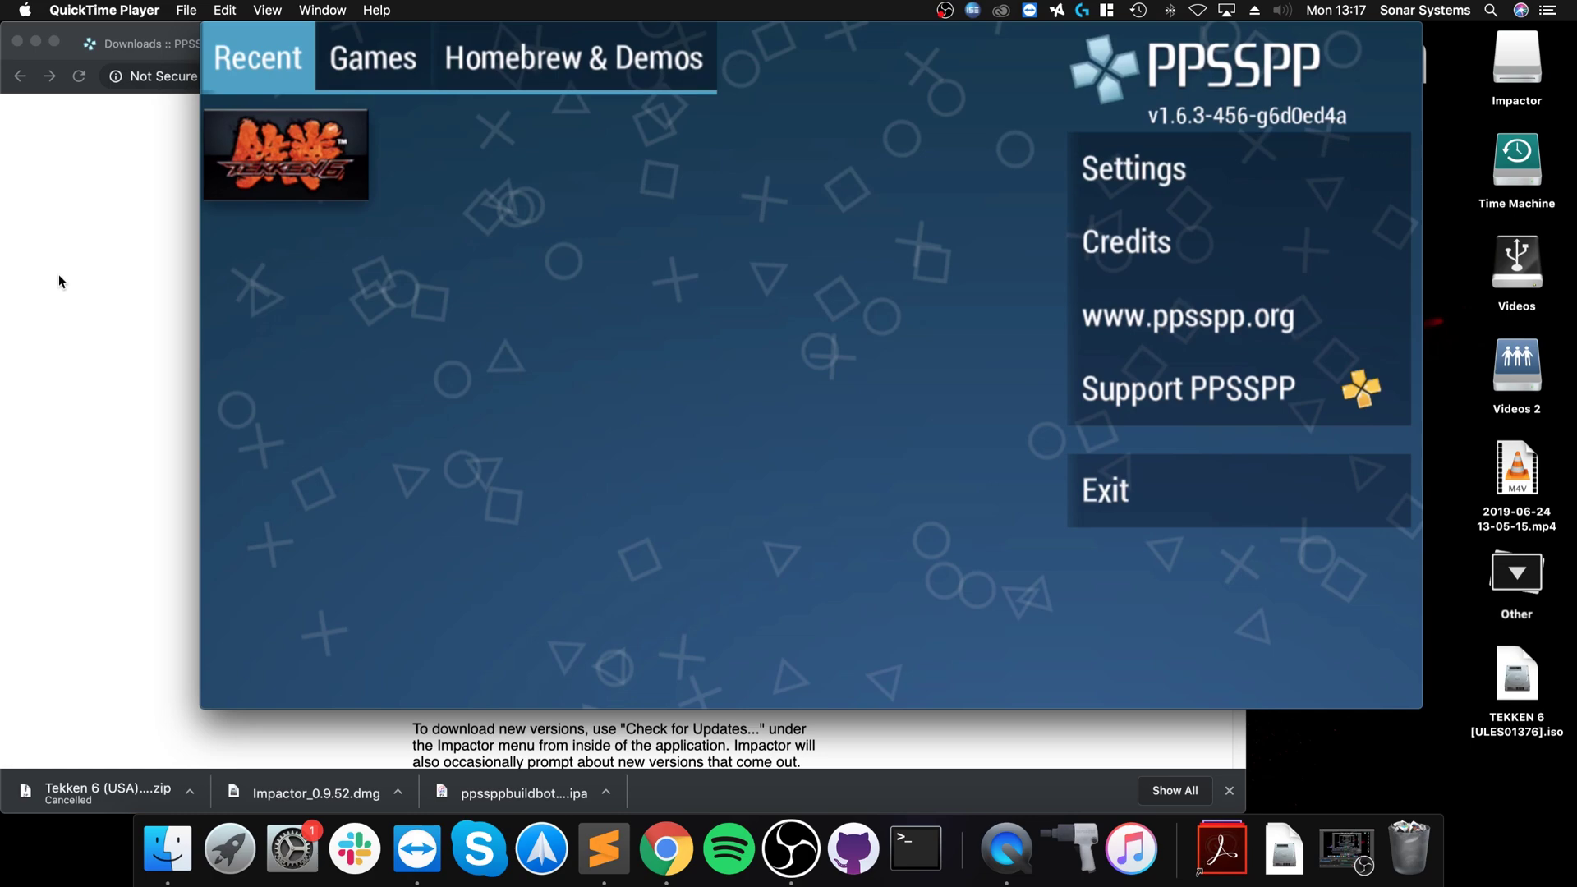
{"action": "key", "text": "Right"}
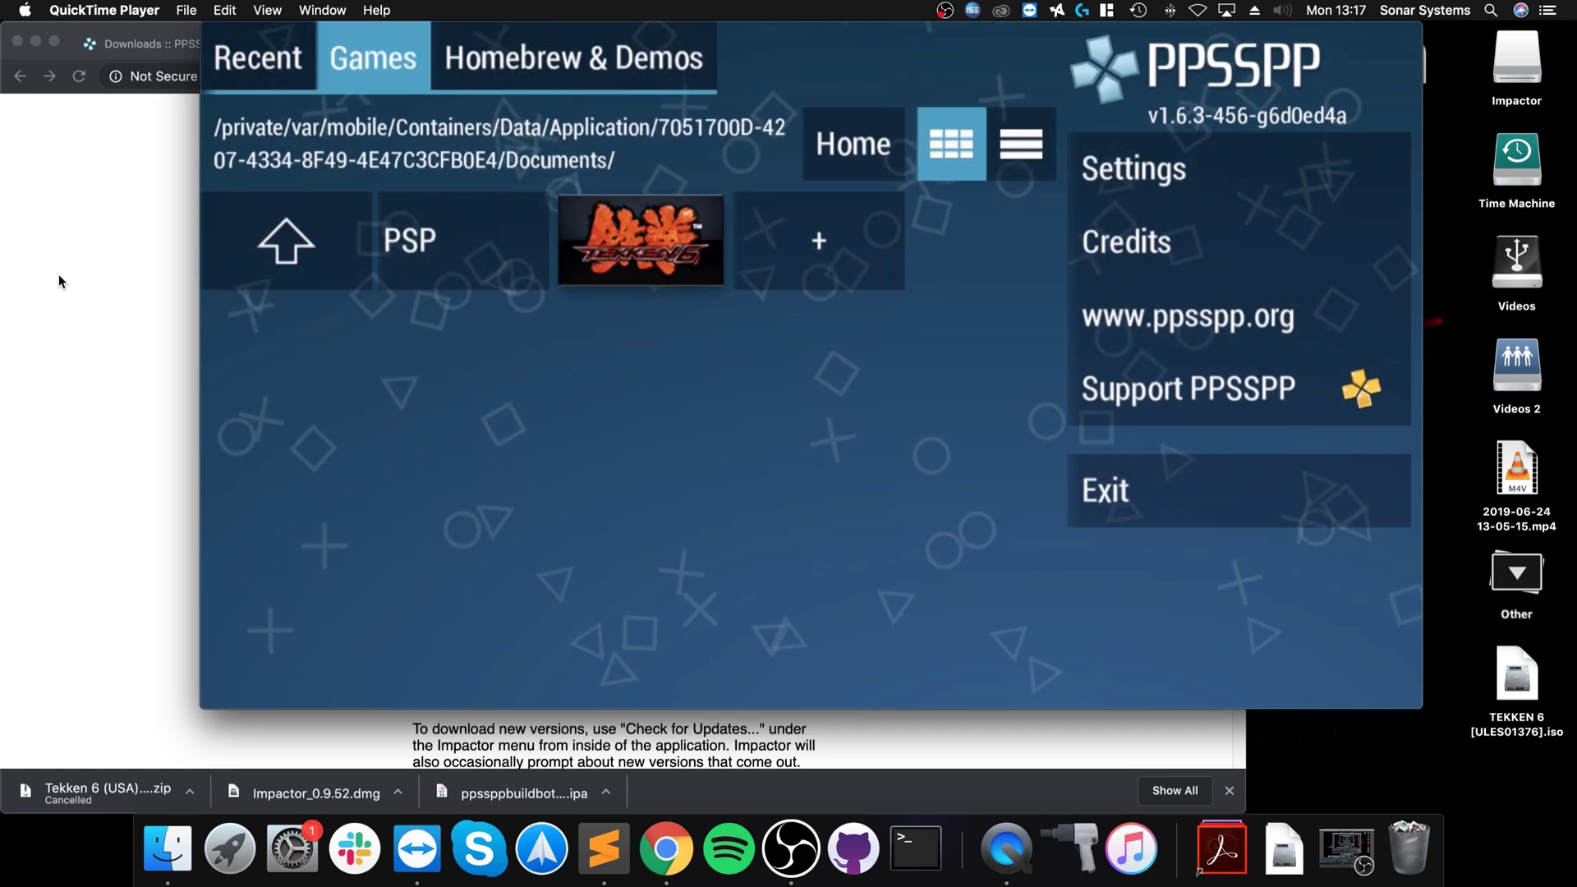
{"action": "key", "text": "Left"}
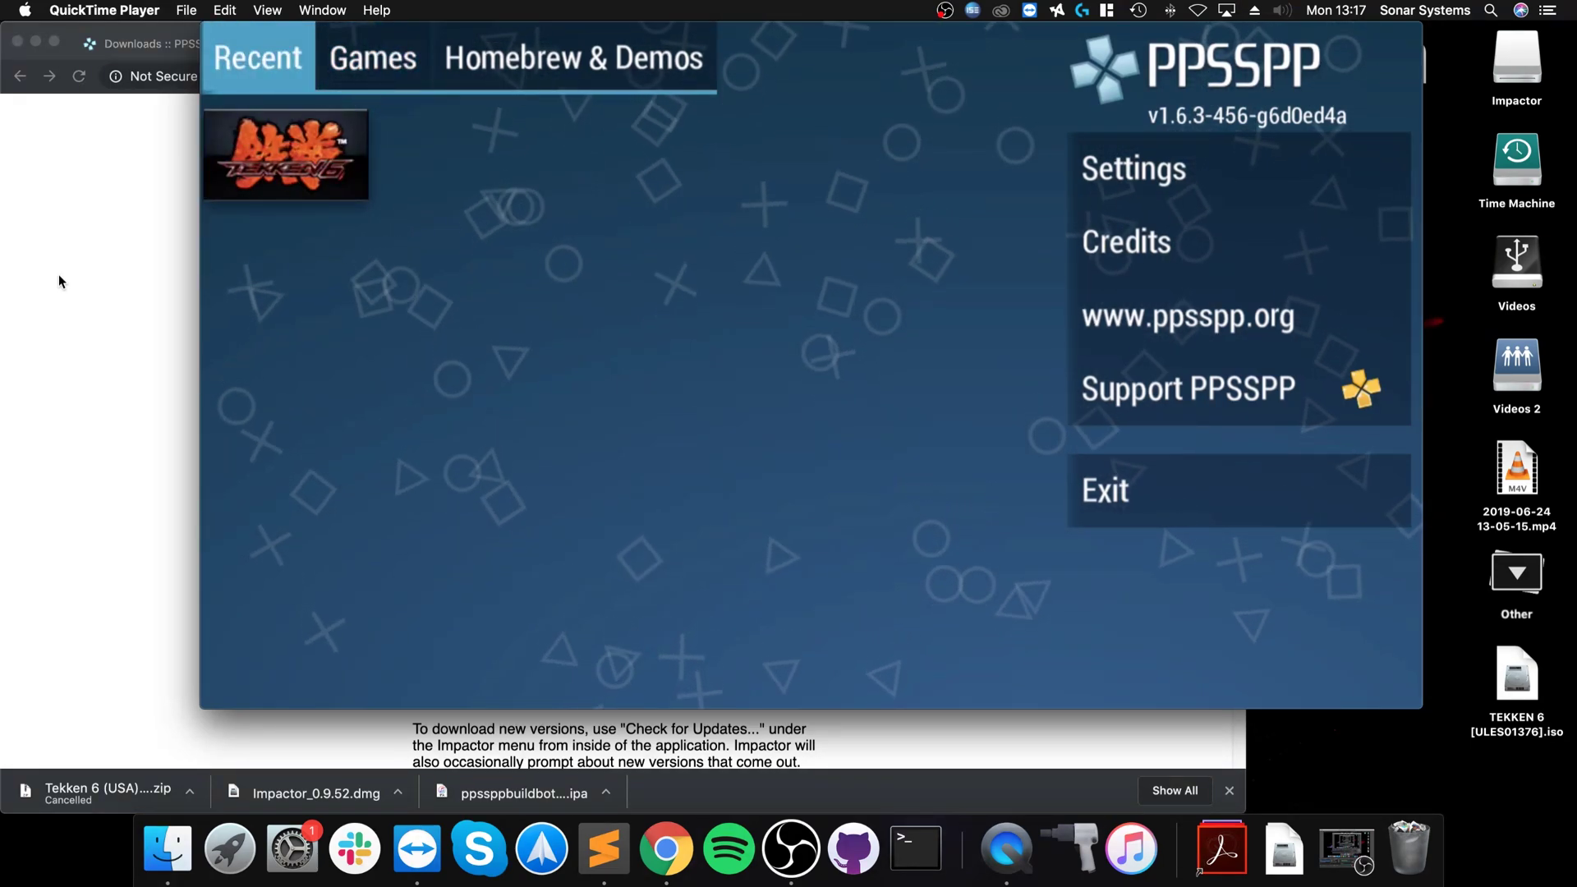